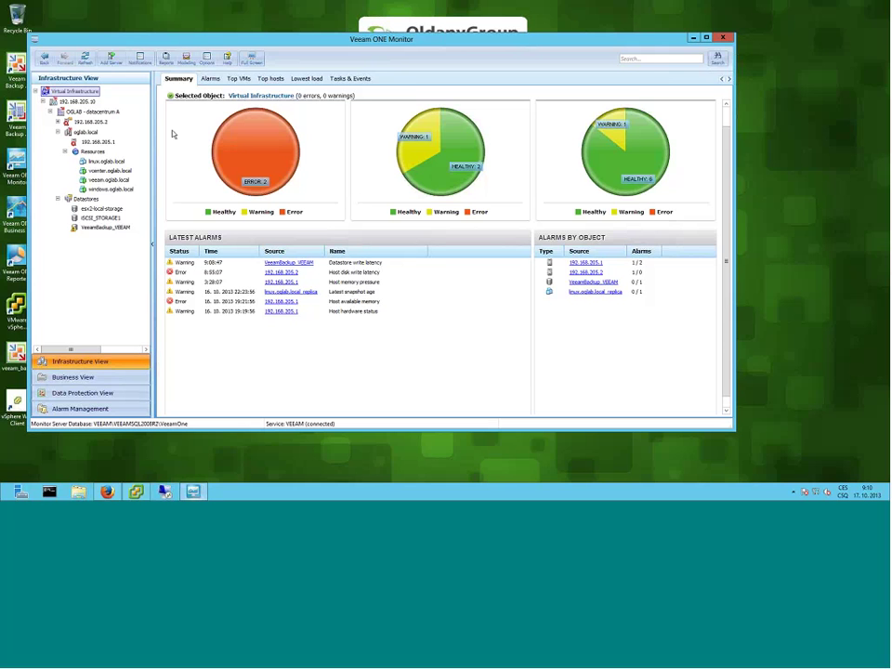
# - Start registering a VMware server to monitor, abandon the wizard, and widen the dashboard
pyautogui.click(113, 60)
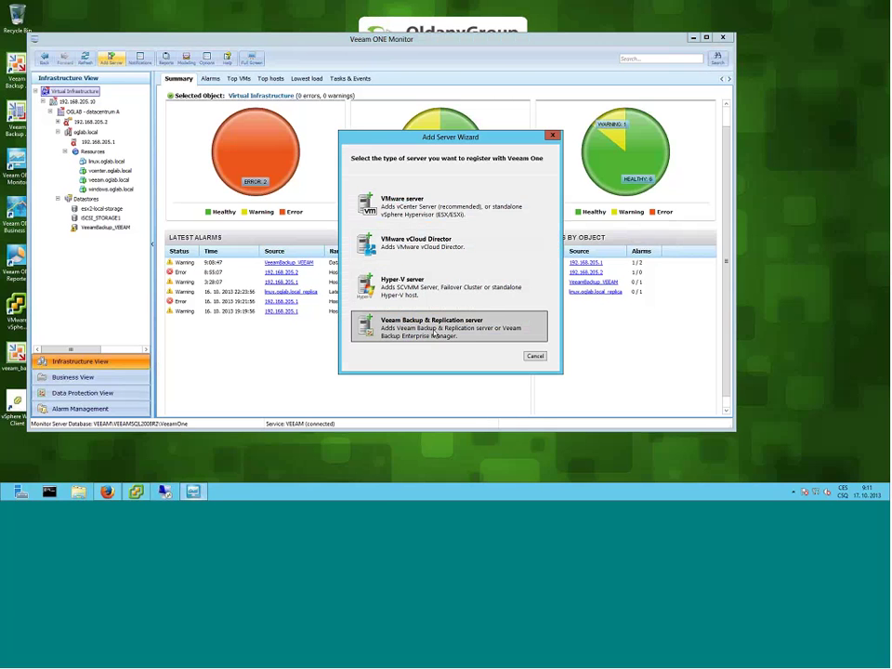
pyautogui.click(408, 205)
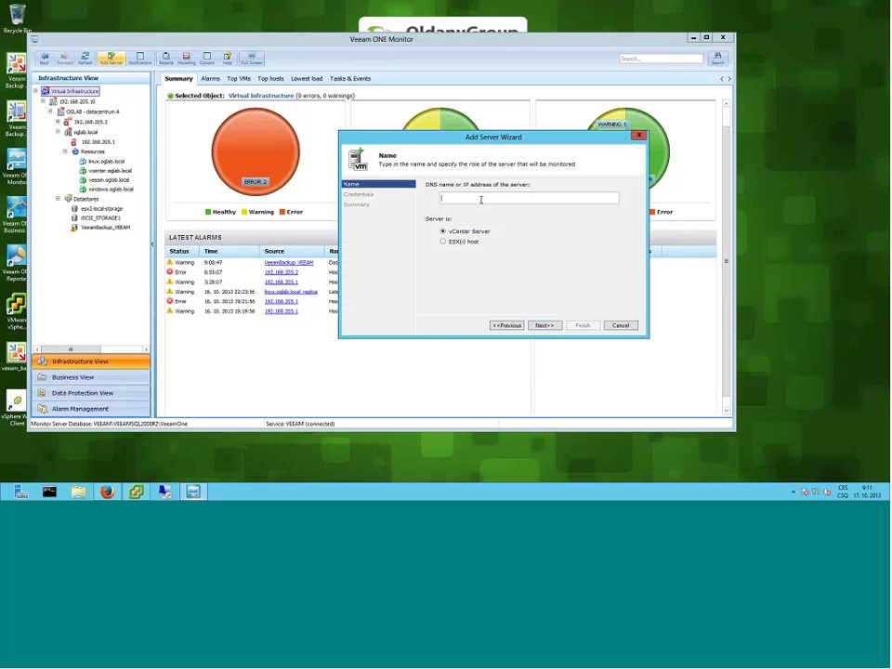
pyautogui.click(543, 327)
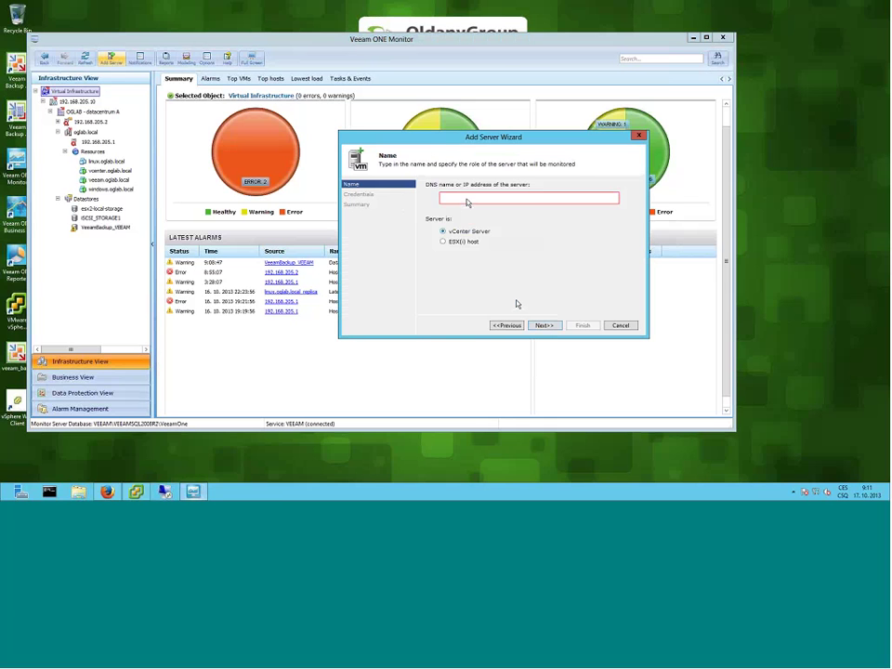
pyautogui.click(541, 325)
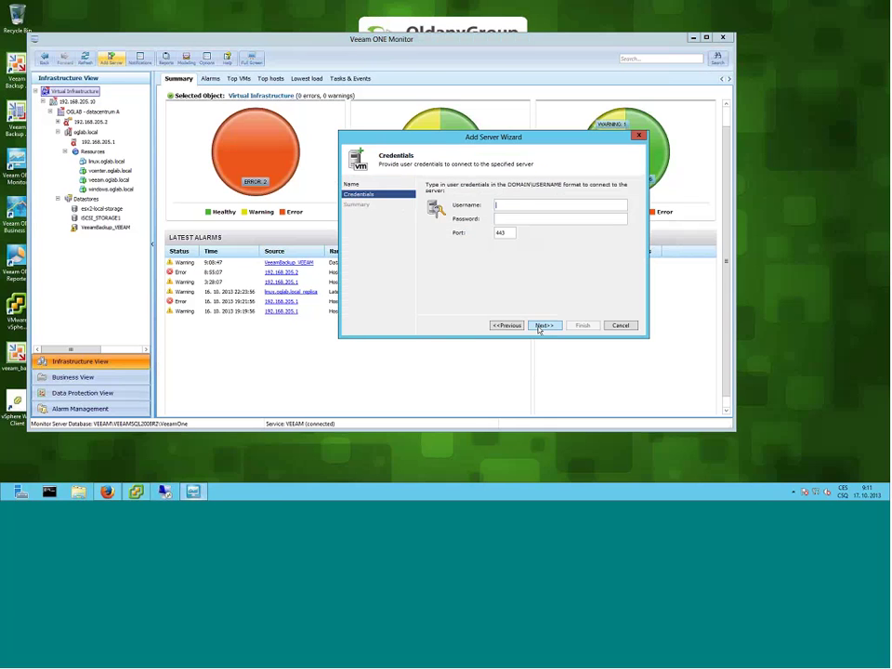
pyautogui.click(621, 325)
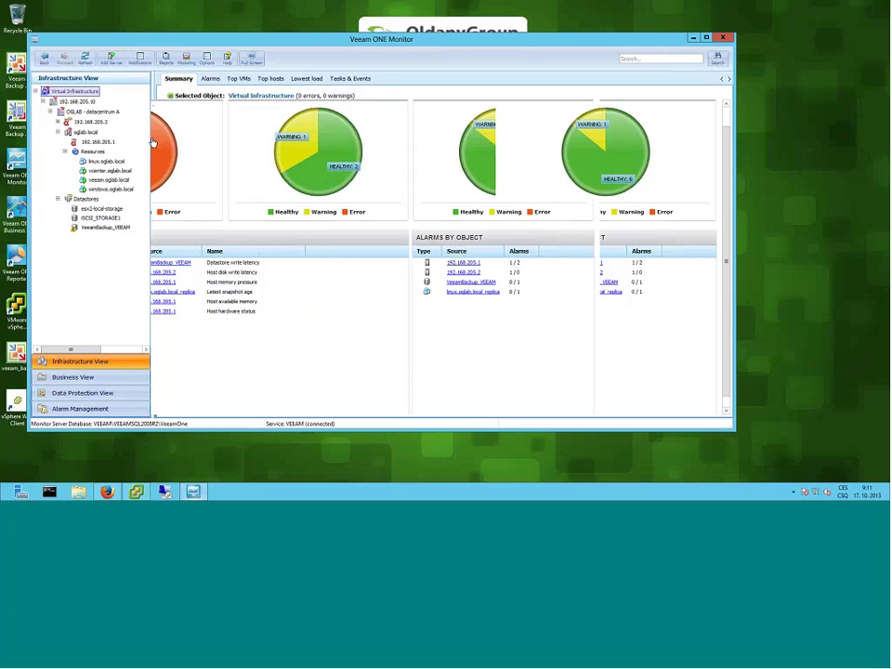
pyautogui.moveTo(153, 143)
pyautogui.mouseDown()
pyautogui.moveTo(31, 152)
pyautogui.moveTo(154, 149)
pyautogui.mouseUp()
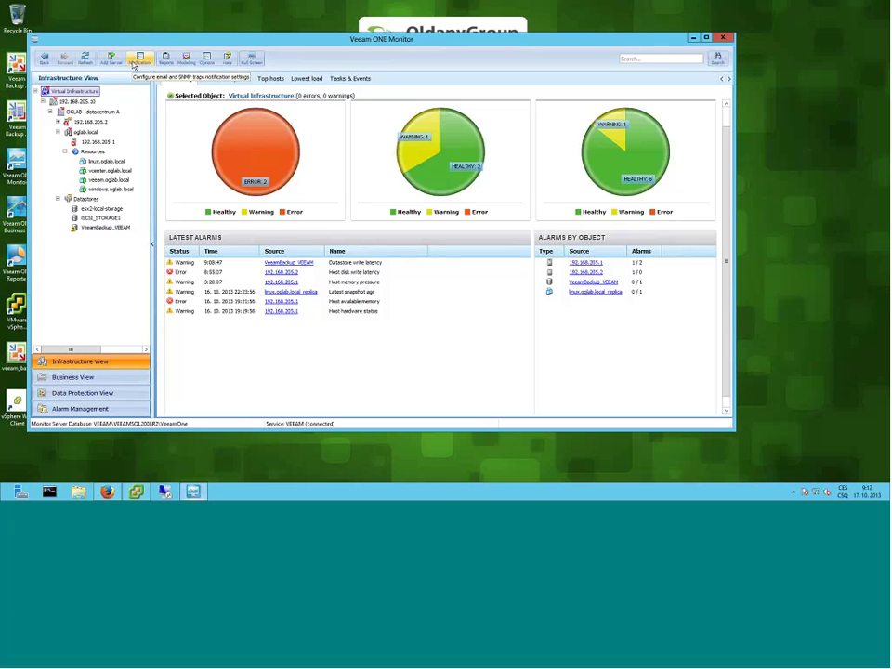
# - Review the email notification settings (SMTP server, recipients, errors-and-warnings level) and close without saving
pyautogui.click(140, 60)
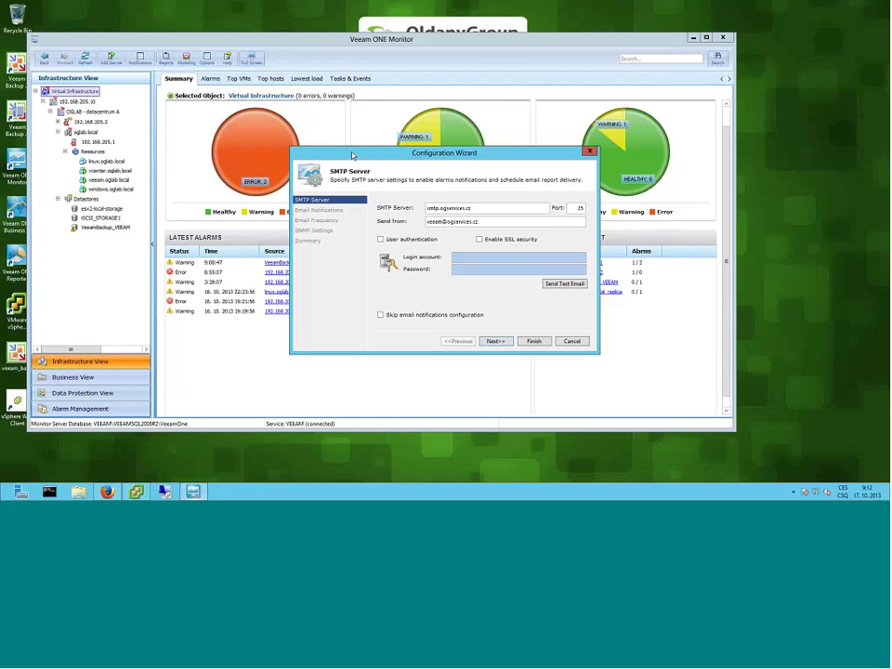
pyautogui.click(485, 208)
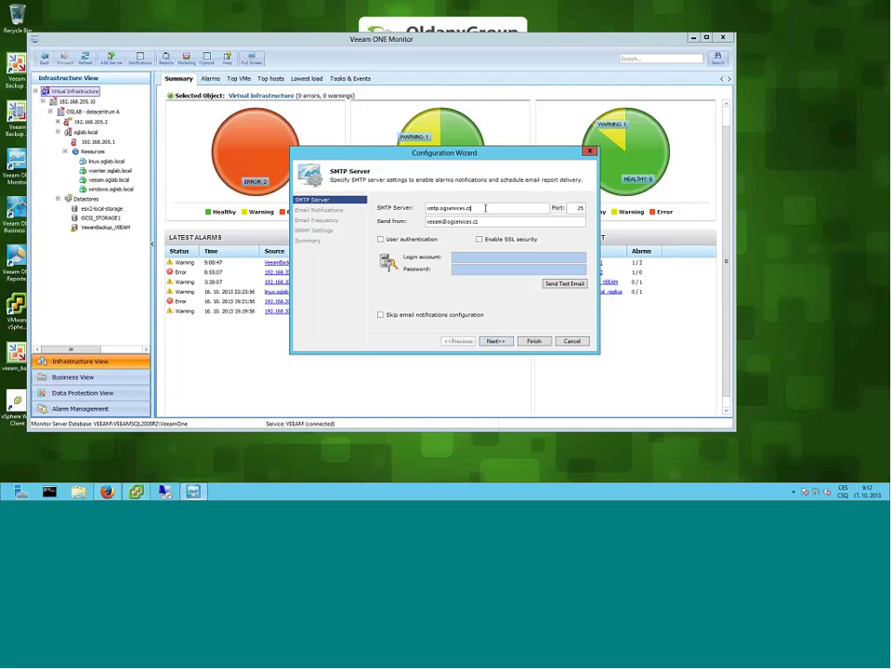
pyautogui.click(493, 341)
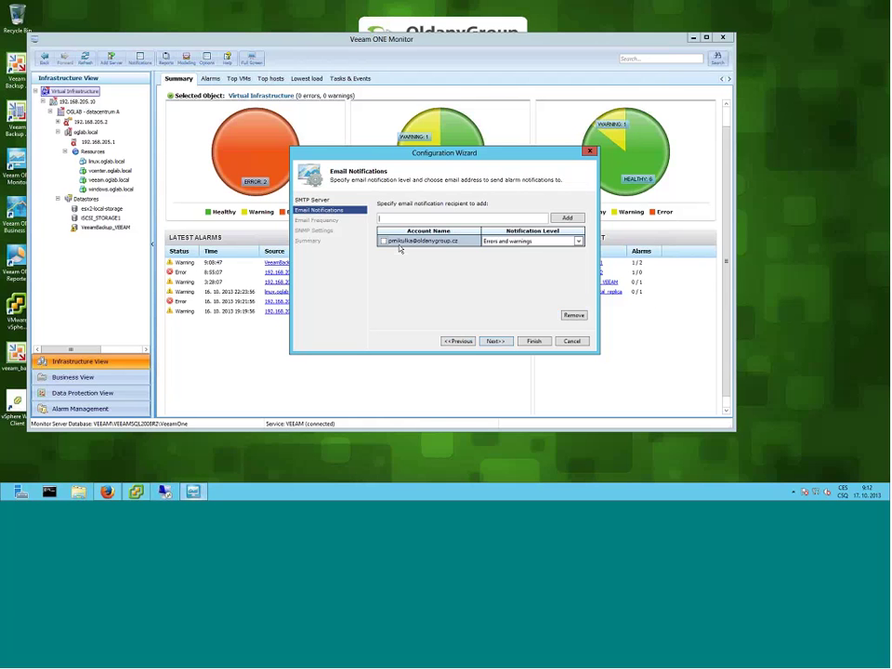
pyautogui.click(577, 242)
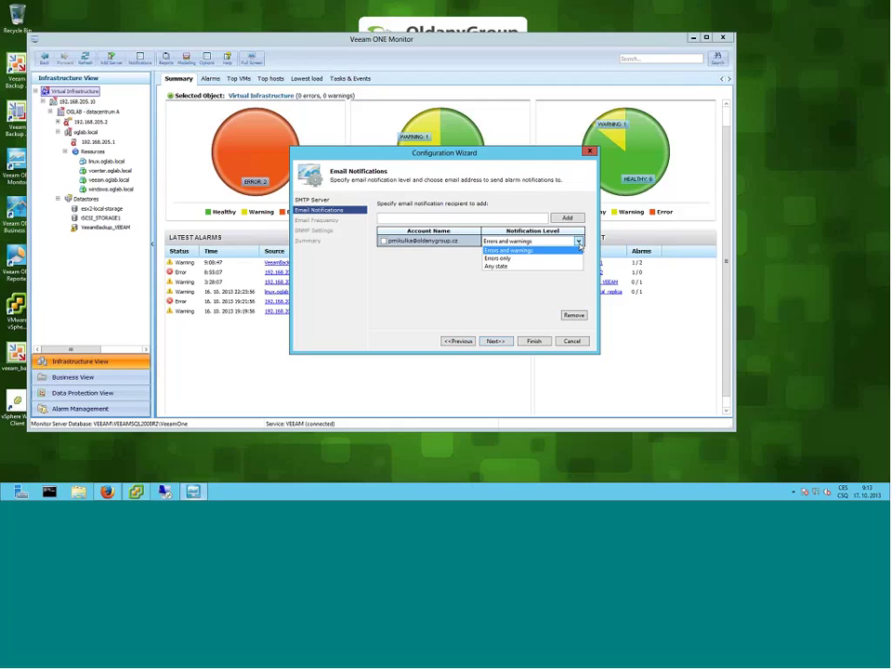
pyautogui.click(579, 243)
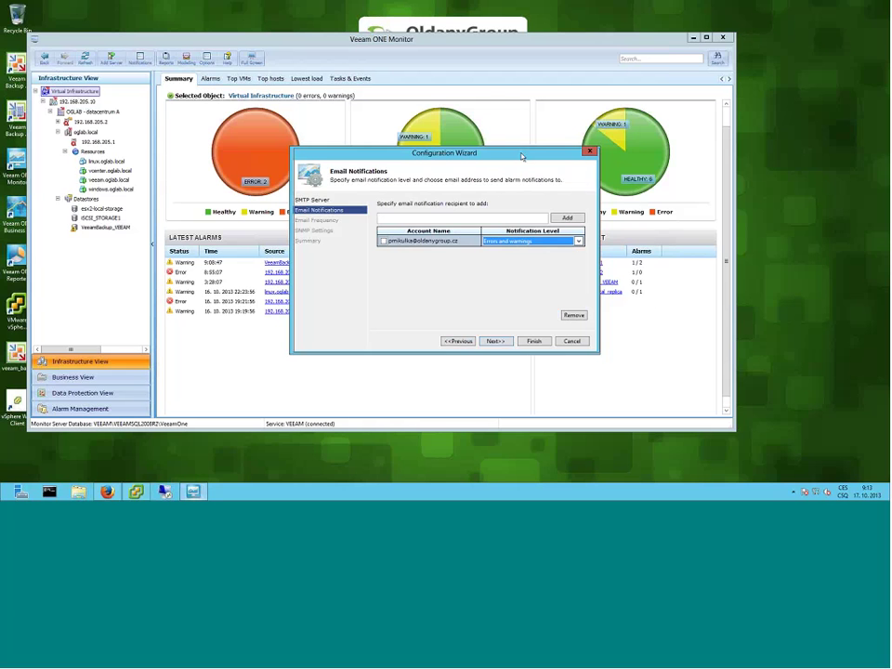
pyautogui.moveTo(522, 155); pyautogui.dragTo(563, 121)
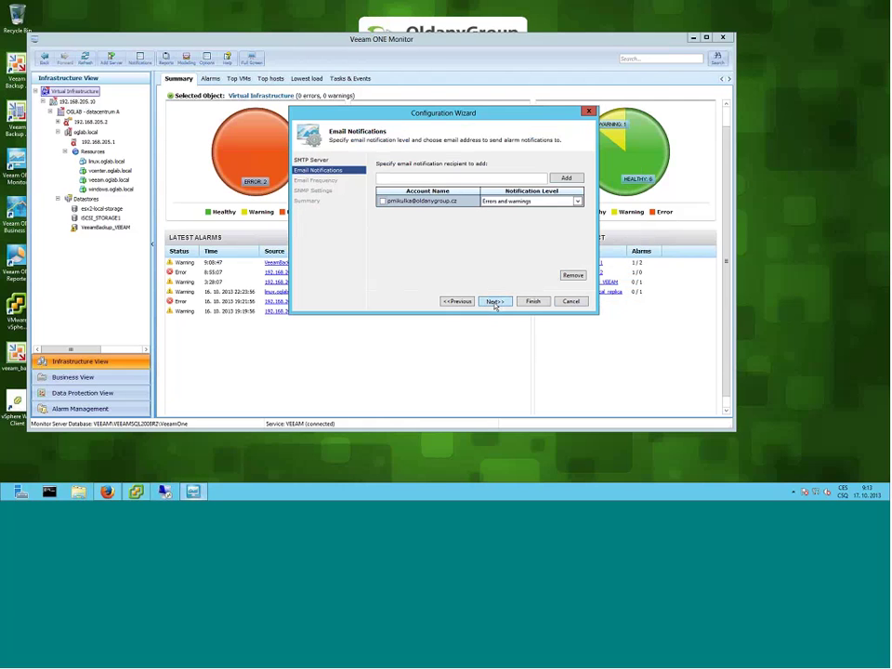
pyautogui.click(495, 302)
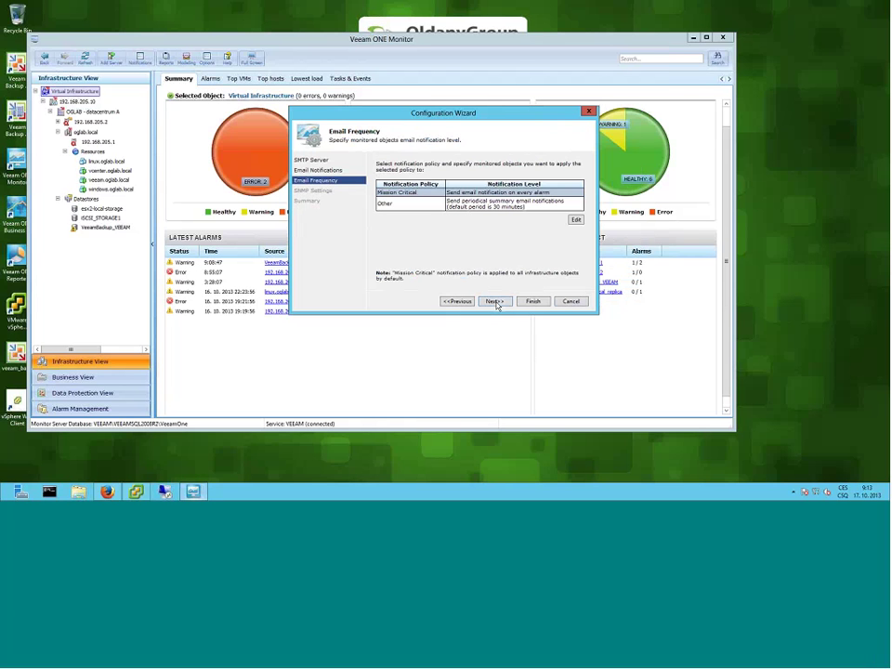
pyautogui.click(570, 301)
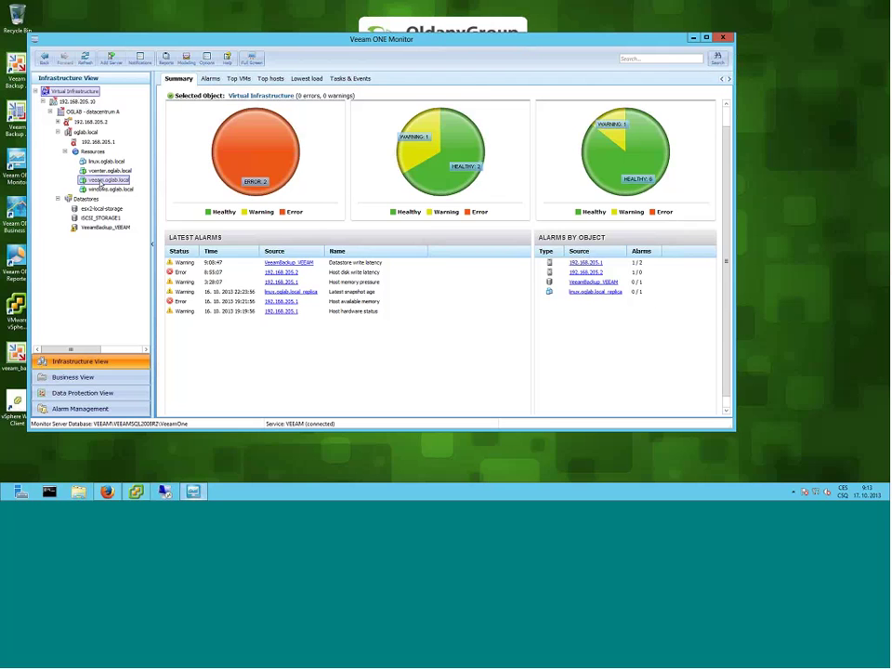
# - Compare the veeam.oglab.local and linux.oglab.local VM summaries, ending on veeam.oglab.local
pyautogui.click(107, 180)
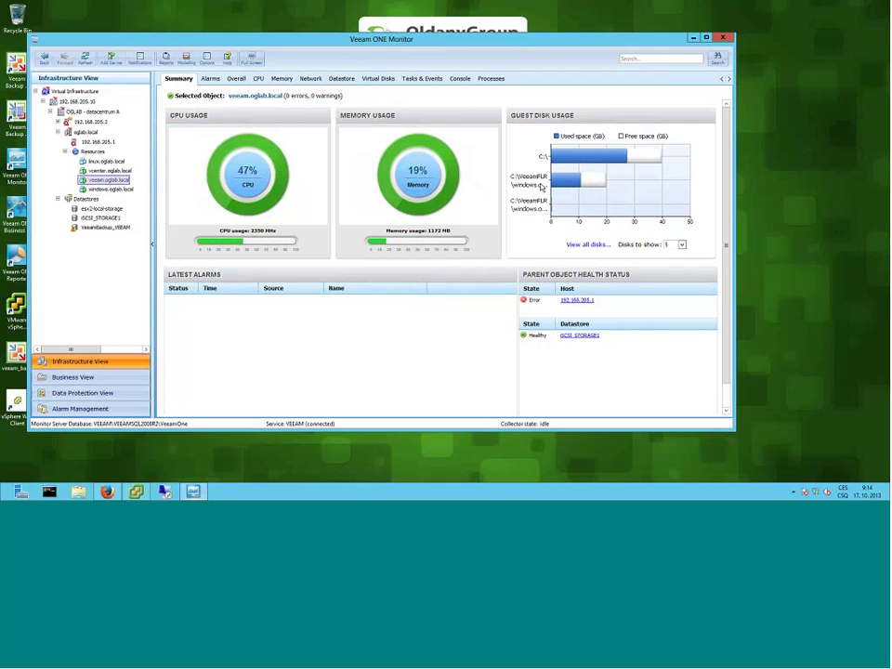
pyautogui.moveTo(556, 186)
pyautogui.click(104, 162)
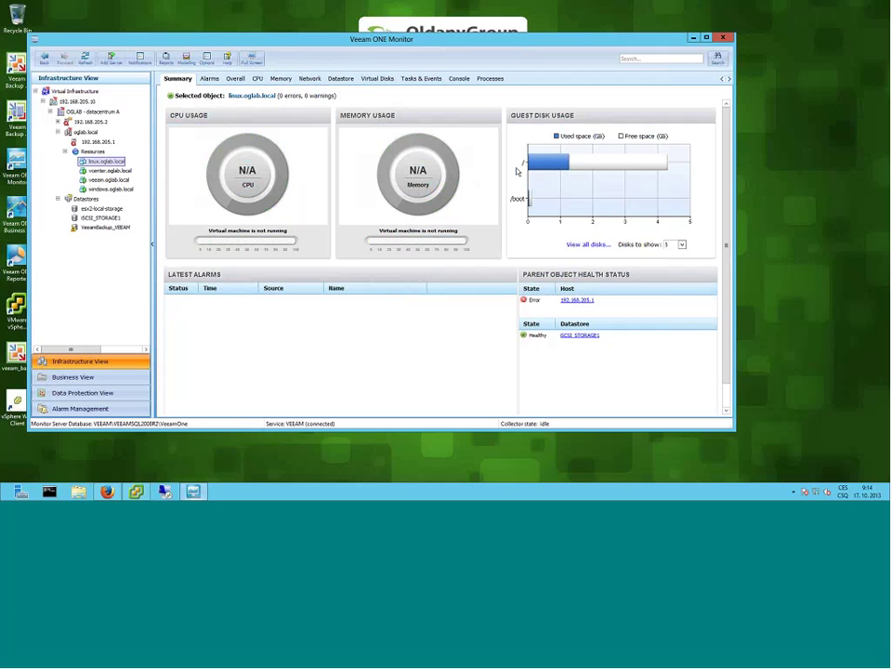
pyautogui.moveTo(553, 164)
pyautogui.moveTo(528, 206)
pyautogui.click(108, 180)
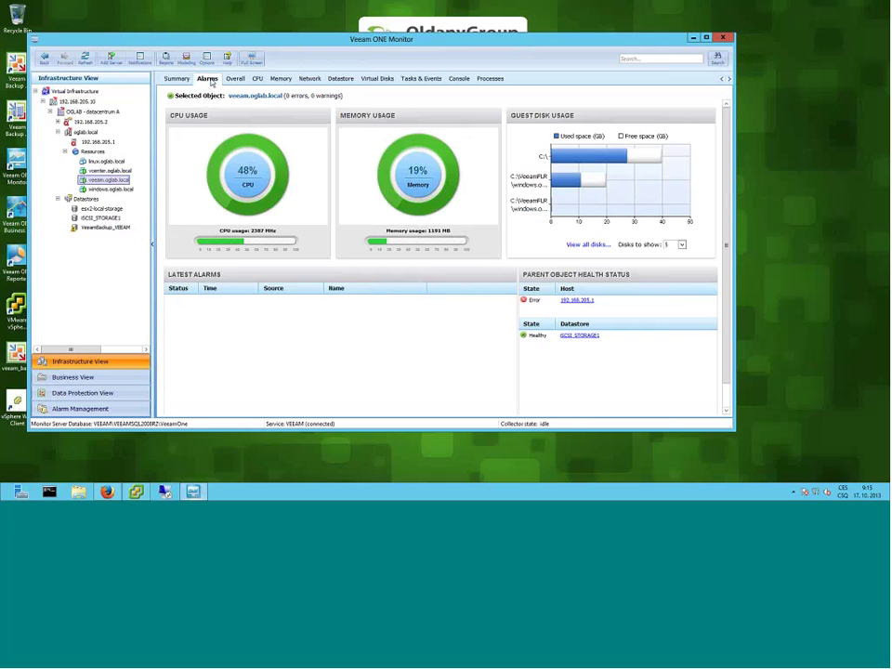
# - Browse alarms for veeam.oglab.local, the VeeamBackup_VEEAM datastore, then host 192.168.205.2
pyautogui.click(212, 82)
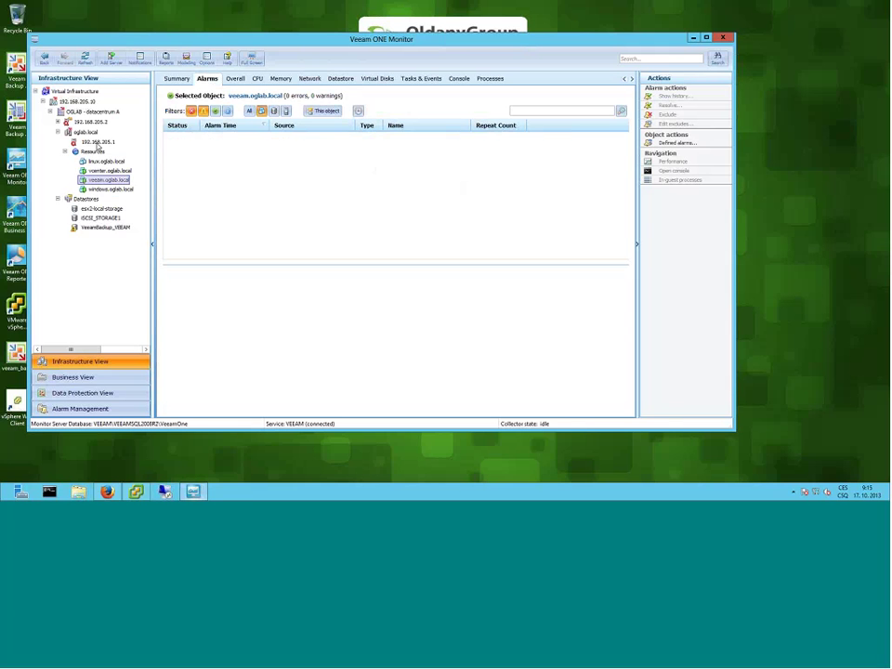
pyautogui.click(97, 229)
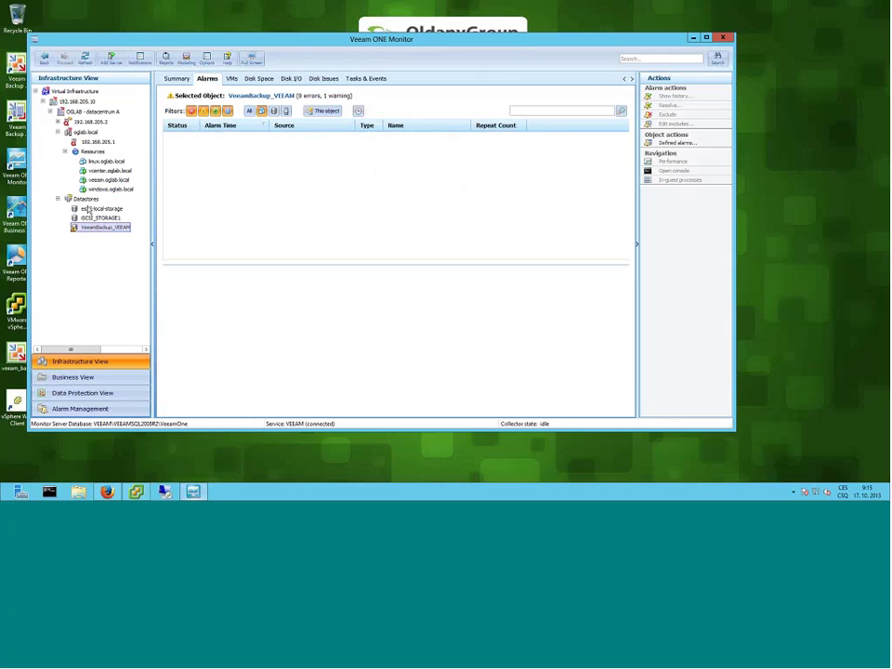
pyautogui.click(90, 123)
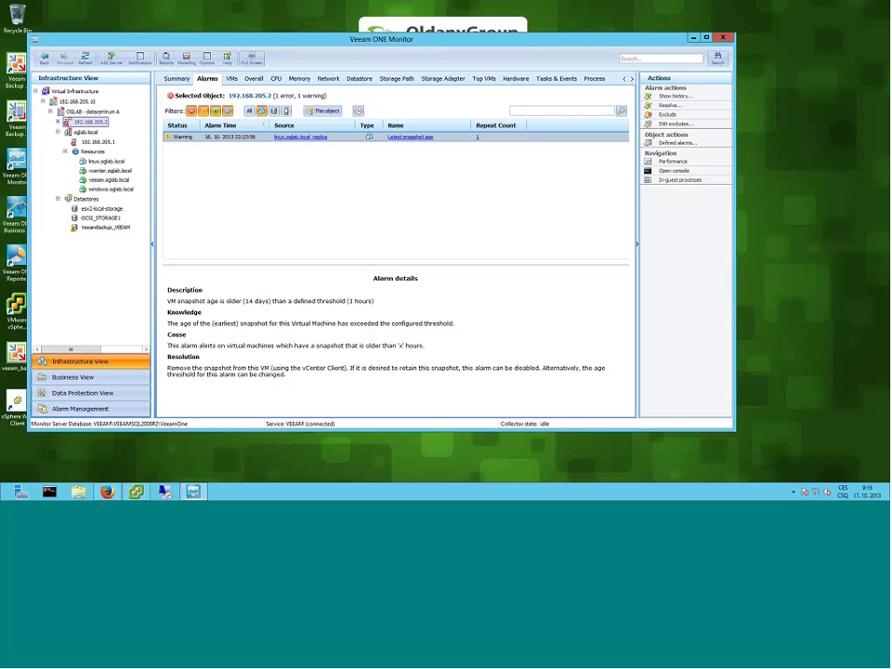
# - Read host 192.168.205.1's windows.oglab.local memory alarm details, then list the host's VMs
pyautogui.click(84, 141)
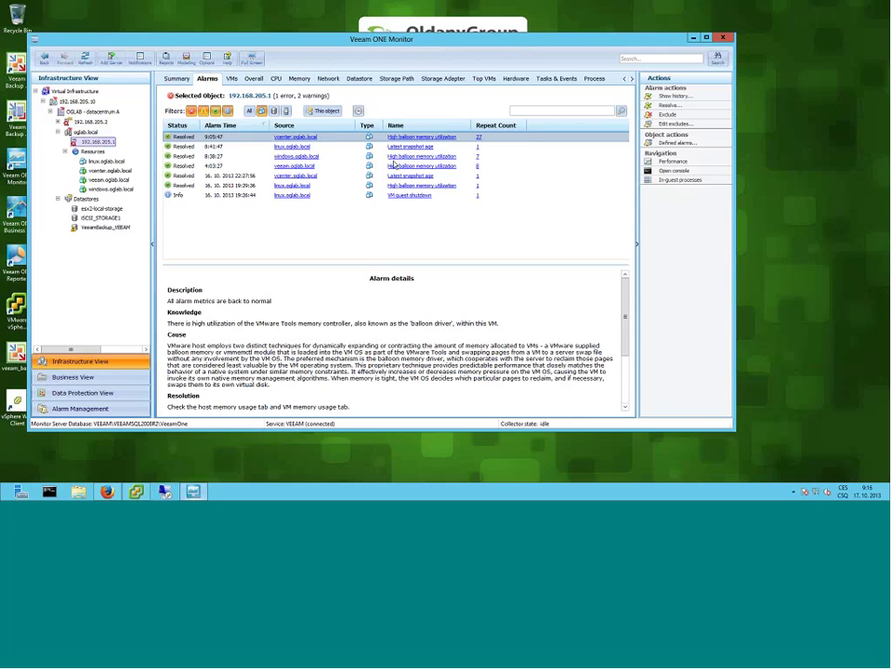
pyautogui.click(179, 158)
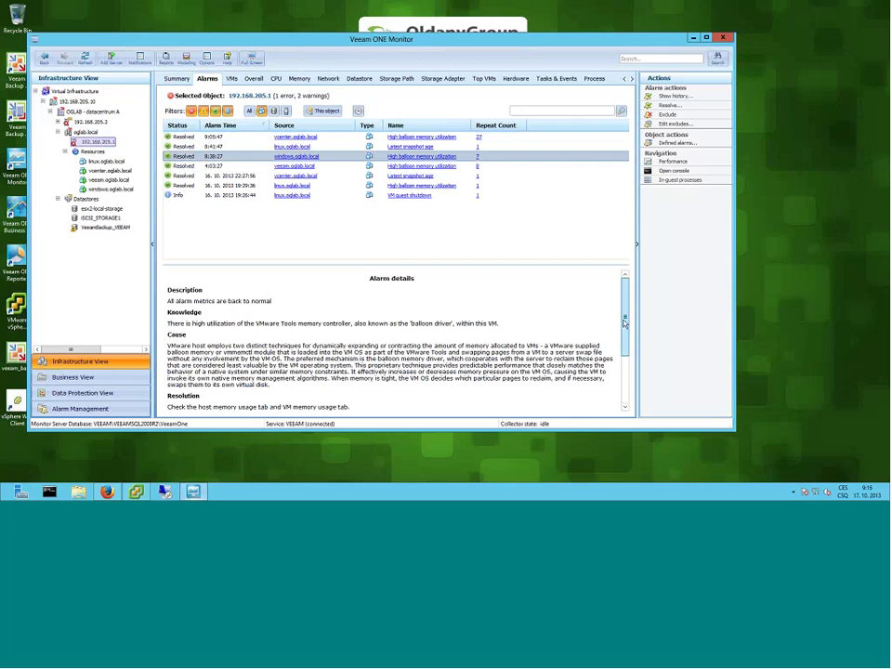
pyautogui.scroll(-2, 625, 392)
pyautogui.scroll(-3, 625, 392)
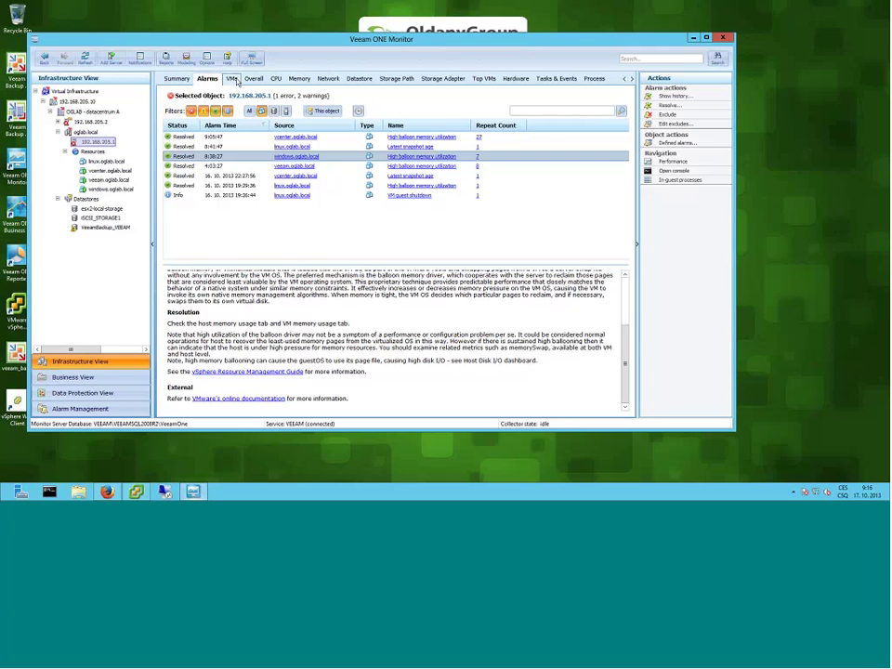
pyautogui.click(232, 79)
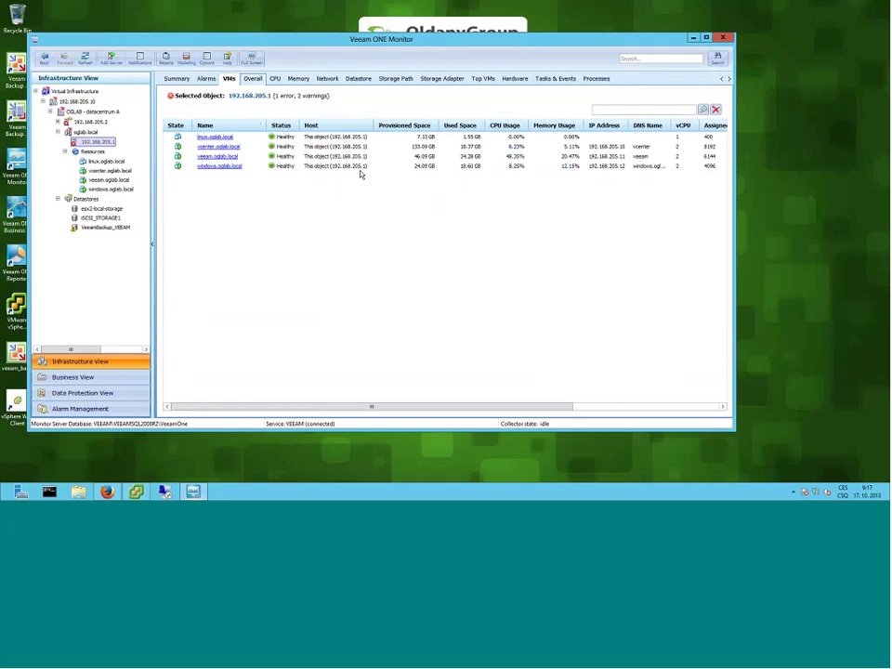
# - Display host 192.168.205.1's past-month memory chart after glancing at network performance
pyautogui.click(338, 80)
pyautogui.click(298, 79)
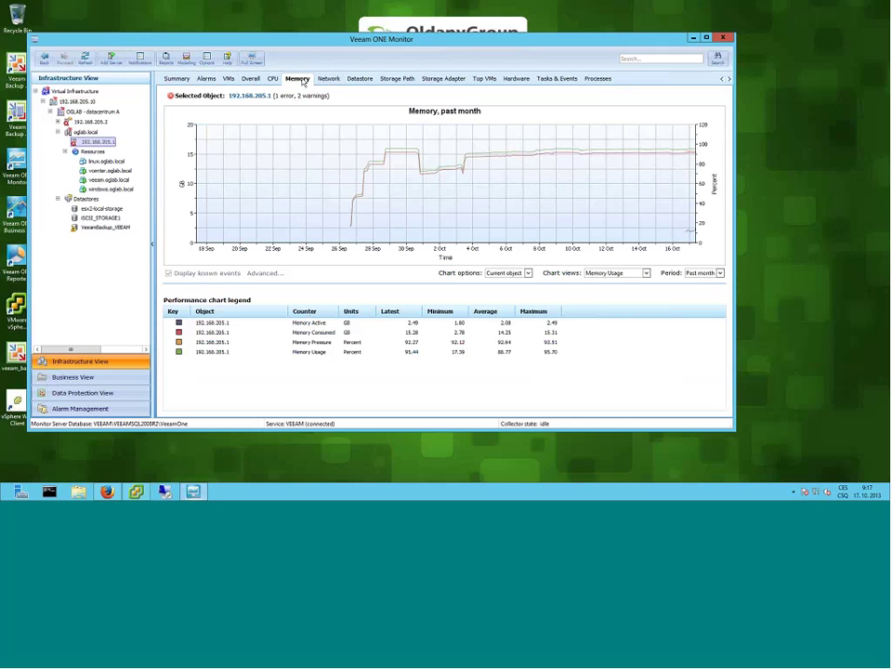
# - Show the Datastore IOPS chart and highlight iSCSI_STORAGE1's read and write I/O series
pyautogui.click(361, 81)
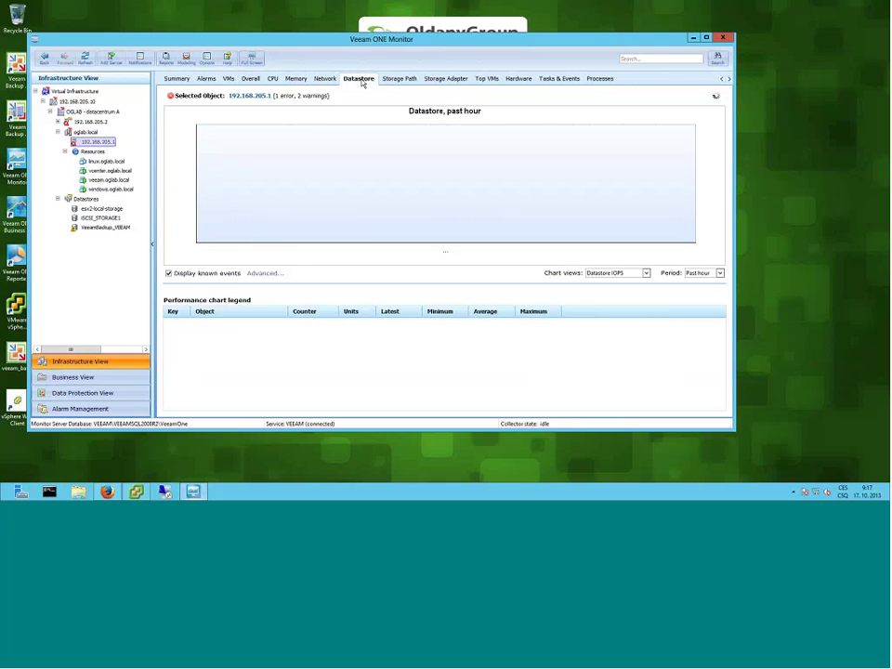
pyautogui.moveTo(688, 204)
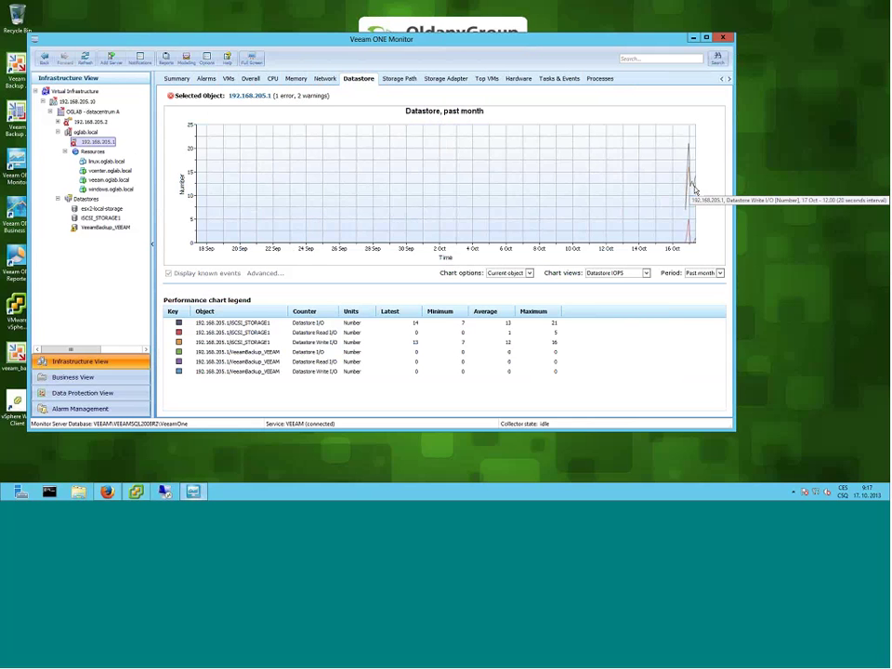
pyautogui.click(253, 331)
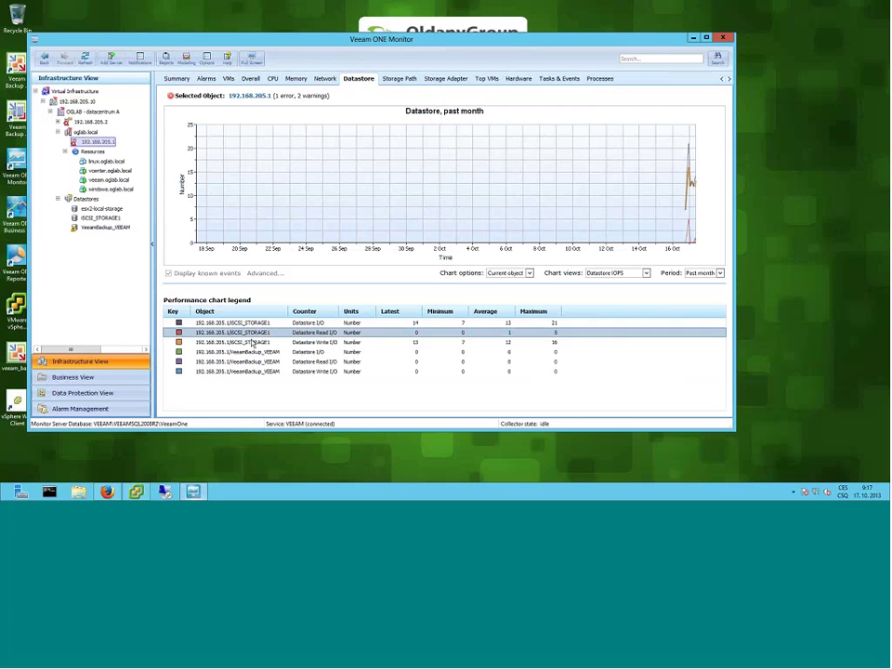
pyautogui.click(253, 342)
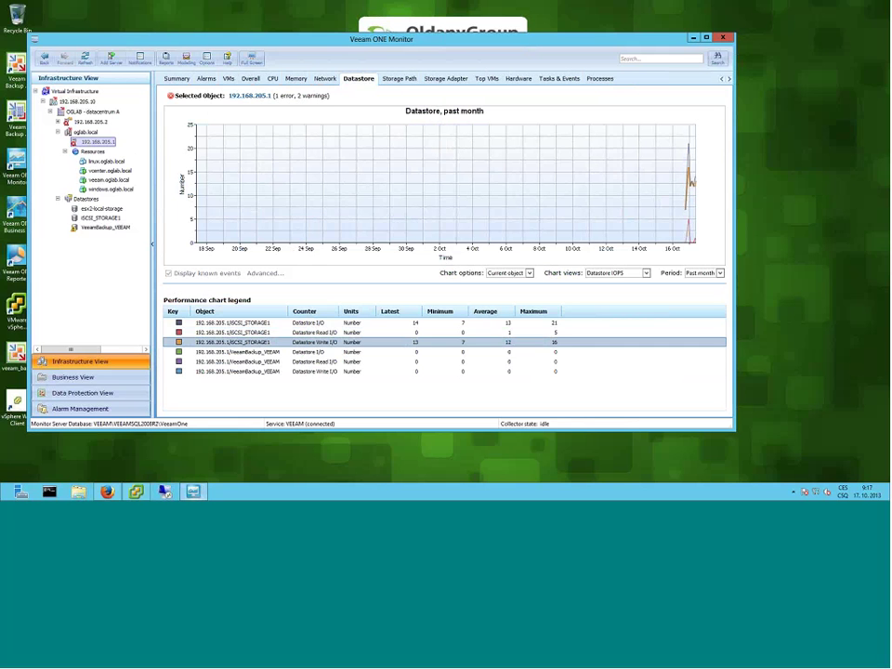
# - Open the Custom period dialog and cancel it, keeping the past-month range
pyautogui.click(703, 272)
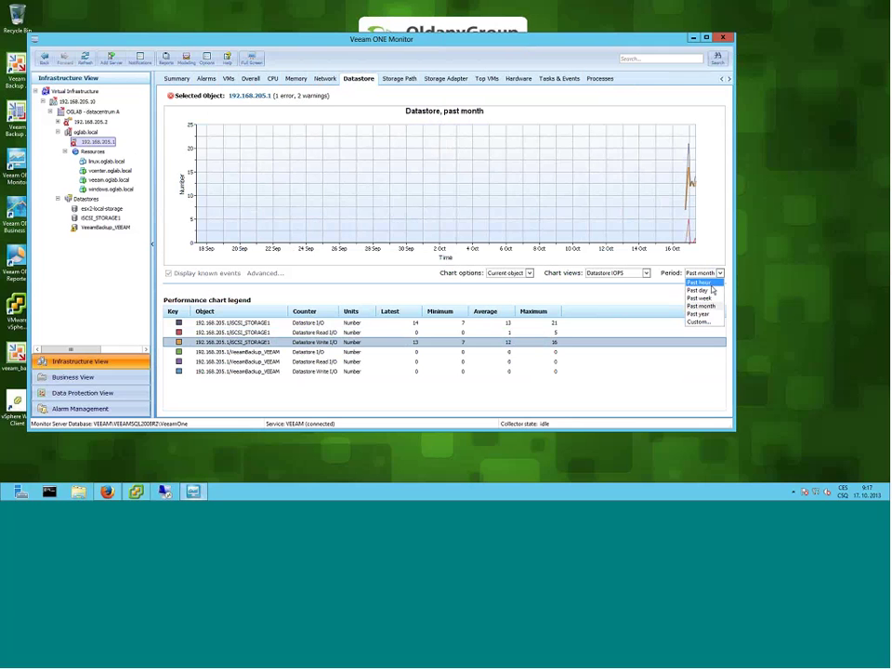
pyautogui.click(711, 323)
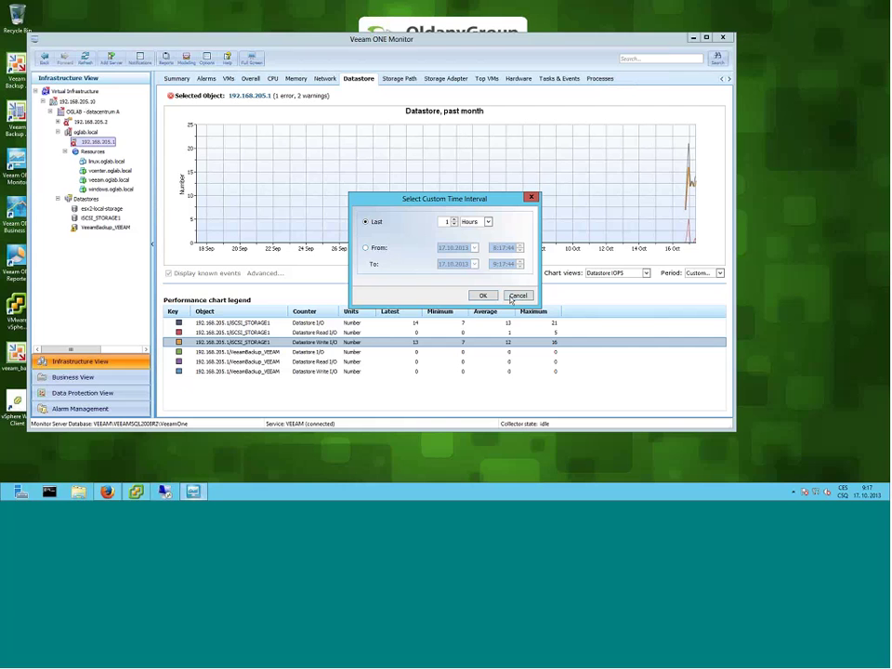
pyautogui.click(517, 295)
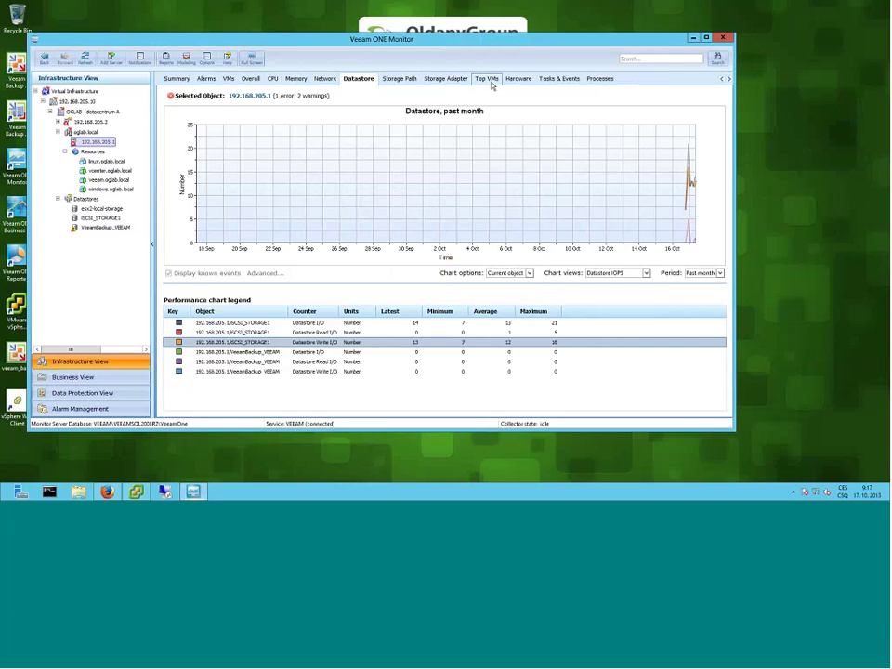
# - View the host's storage adapter and Top VMs statistics, then its hardware sensors
pyautogui.click(438, 80)
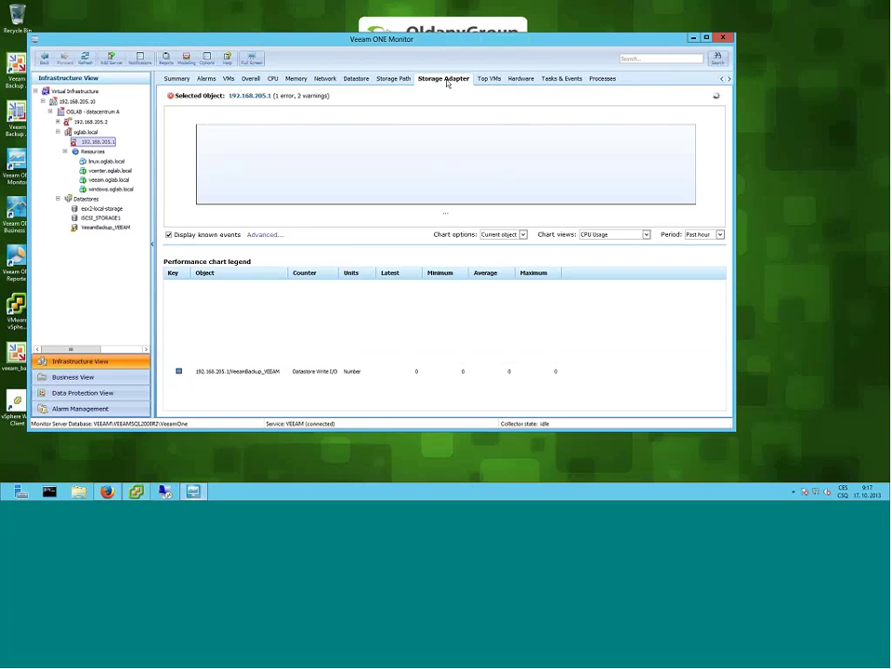
pyautogui.click(482, 81)
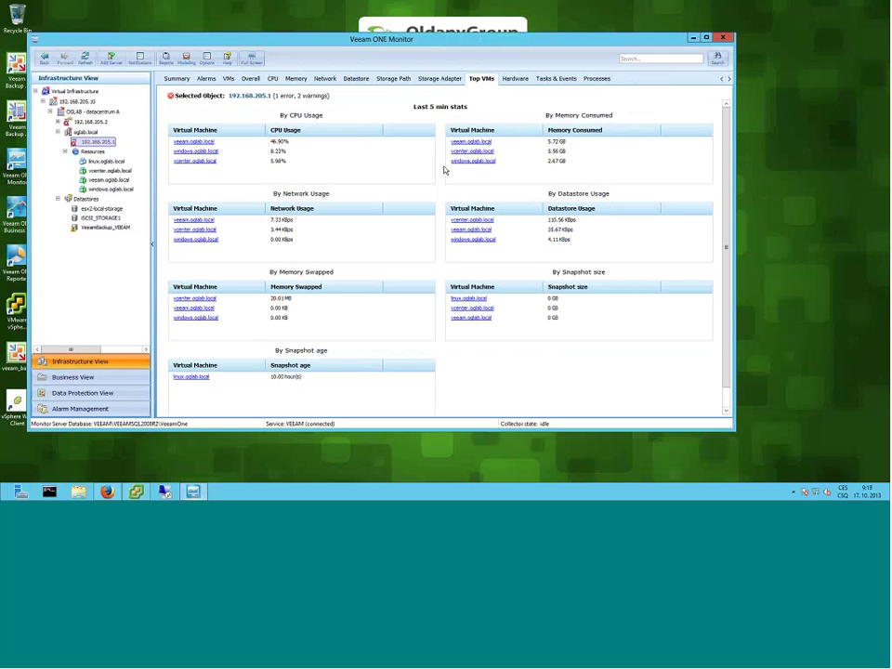
pyautogui.click(514, 80)
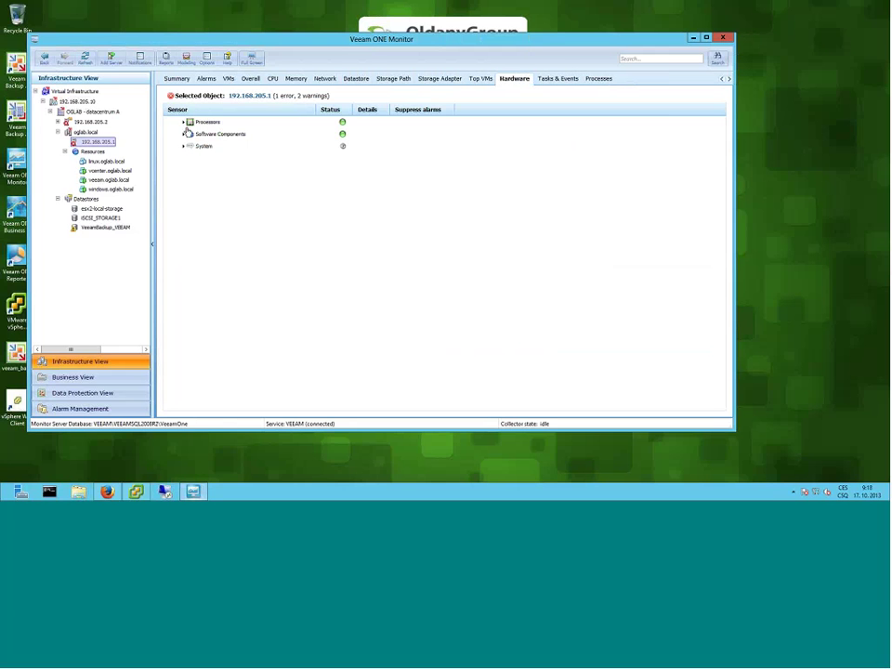
# - Expand Processors to show CPU sockets #0–#3 and caches, and raise the window
pyautogui.click(184, 121)
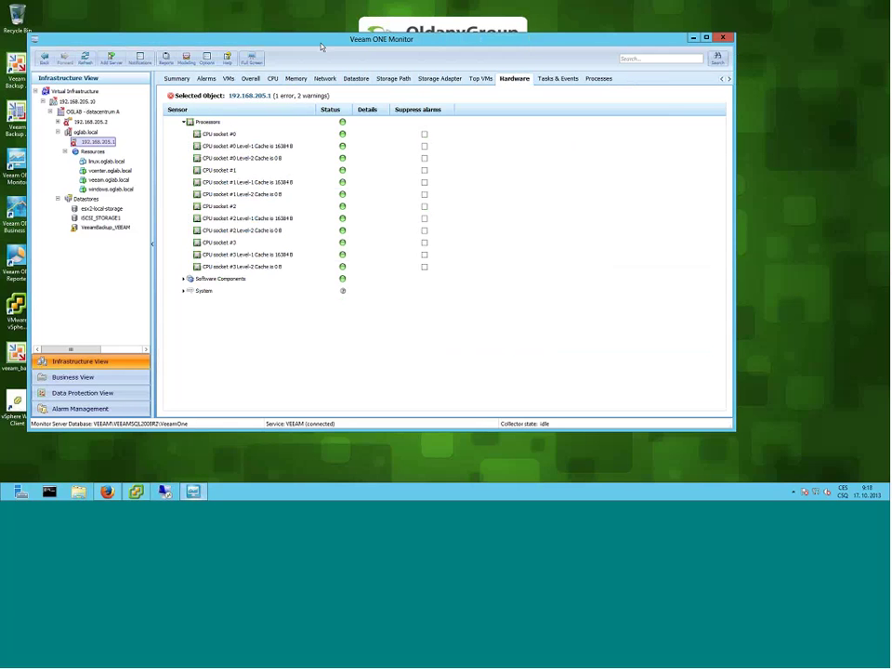
pyautogui.moveTo(322, 46); pyautogui.dragTo(321, 35)
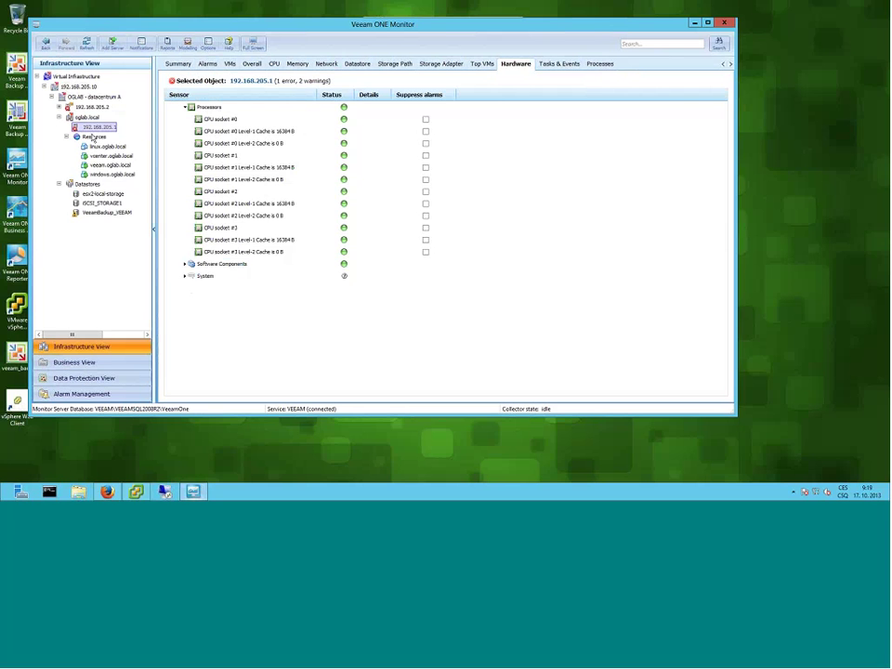
# - Select windows.oglab.local and show its live console sign-in screen
pyautogui.click(104, 175)
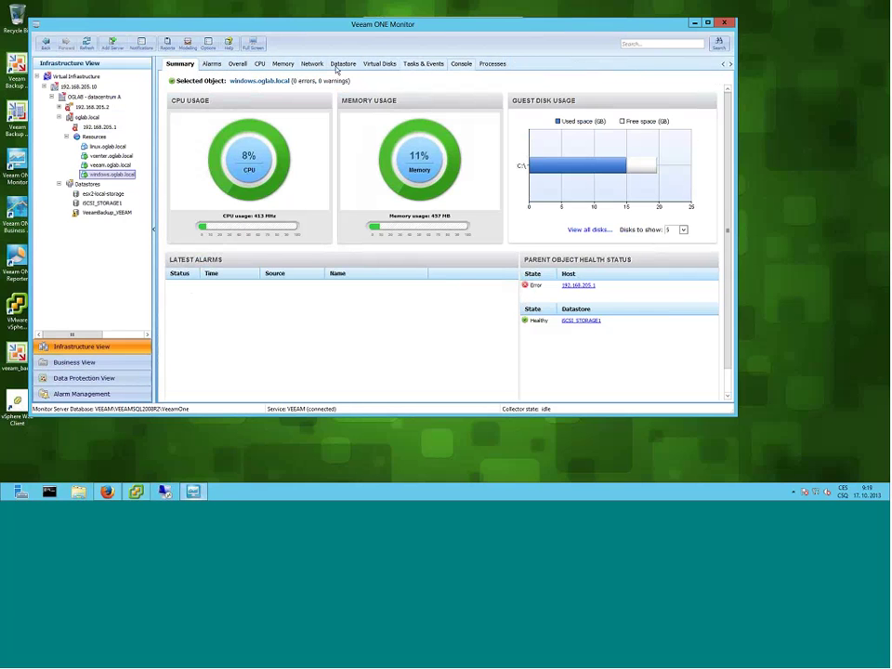
pyautogui.click(461, 64)
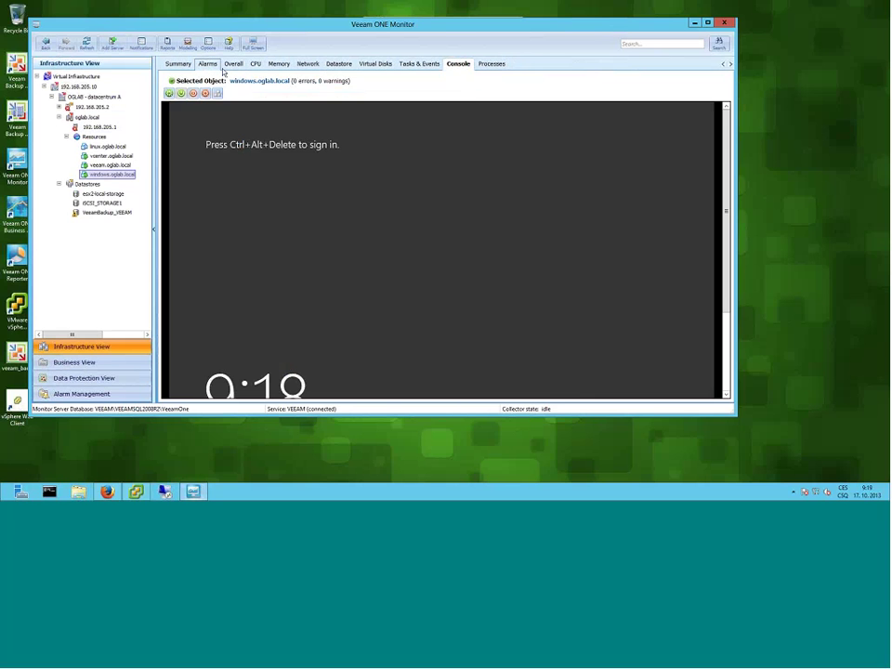
# - Authenticate to windows.oglab.local's guest OS with the administrator account and password to list processes
pyautogui.click(259, 66)
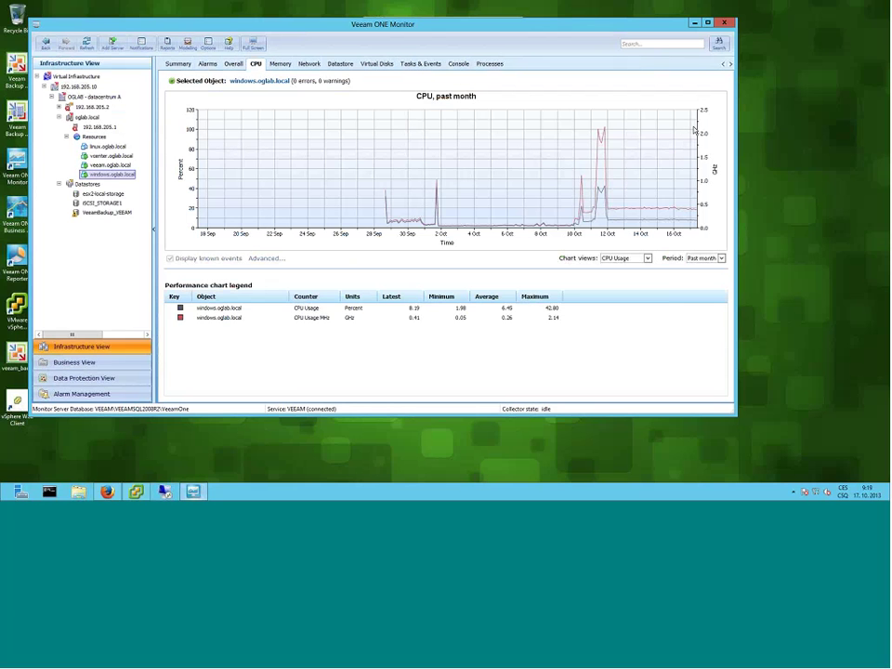
pyautogui.click(489, 64)
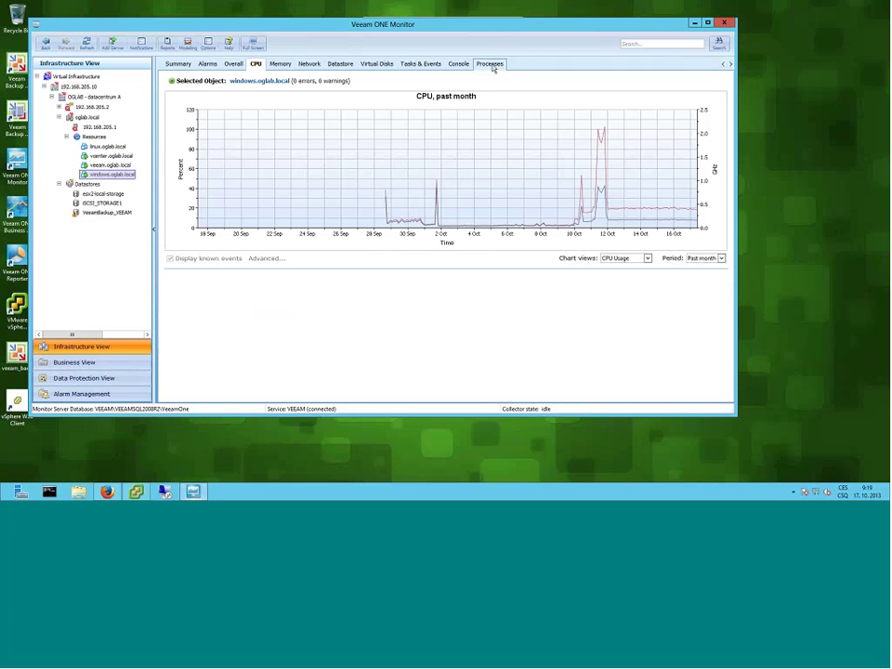
pyautogui.click(445, 203)
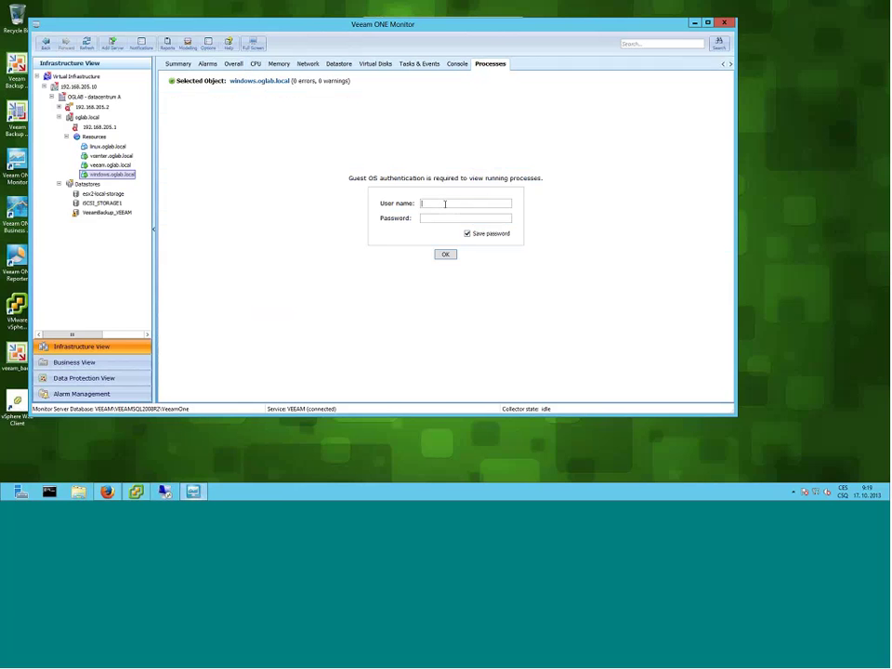
pyautogui.write('administrator')
pyautogui.press('BackSpace')
pyautogui.write('r')
pyautogui.press('Tab')
pyautogui.write('password123')
pyautogui.press('Return')
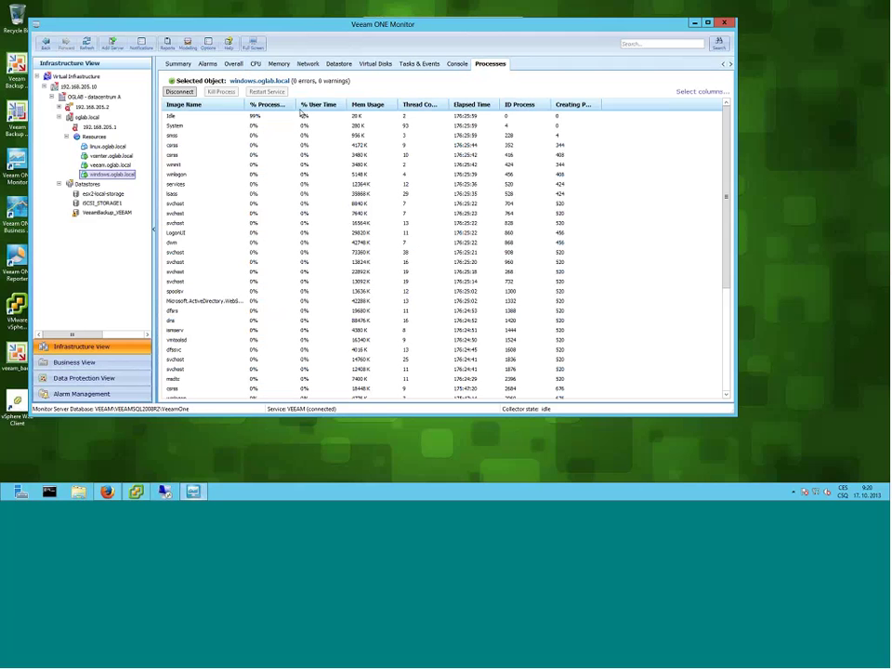
# - Select the smss process, then show windows.oglab.local's past-month memory chart at 11.98% usage
pyautogui.click(255, 137)
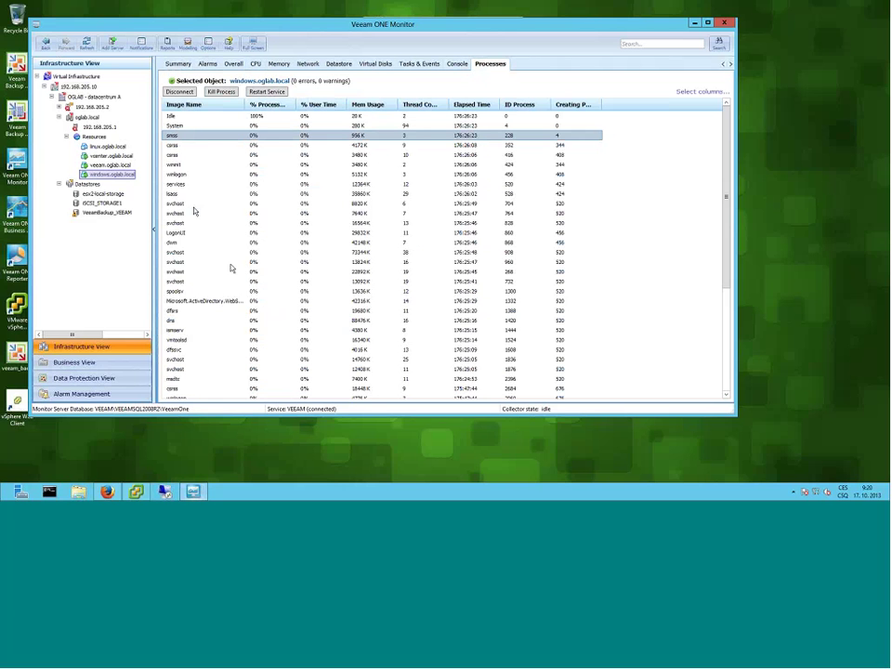
pyautogui.click(280, 64)
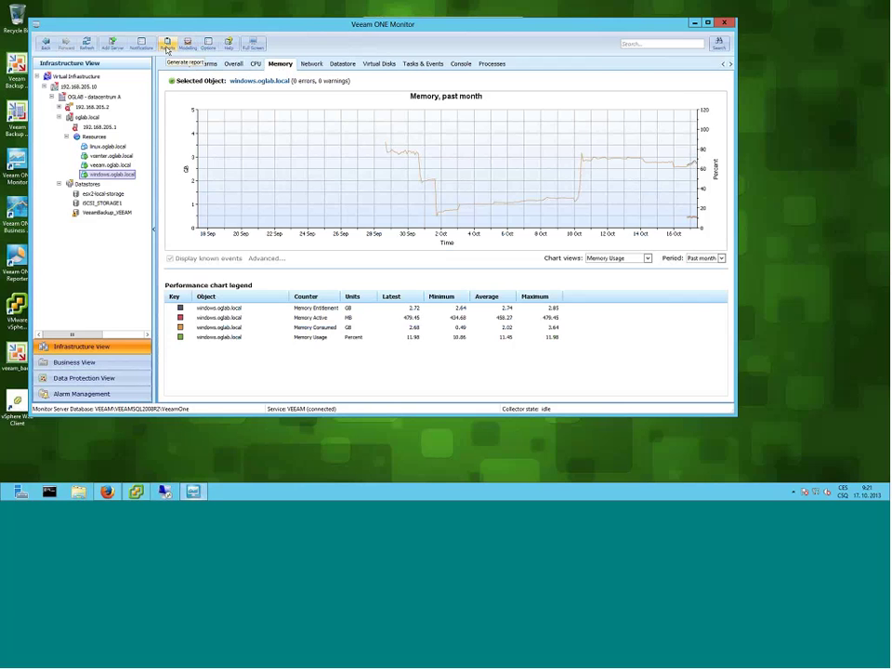
# - Scope to Virtual Infrastructure and open the Guest Disk Space Usage configuration report
pyautogui.click(168, 46)
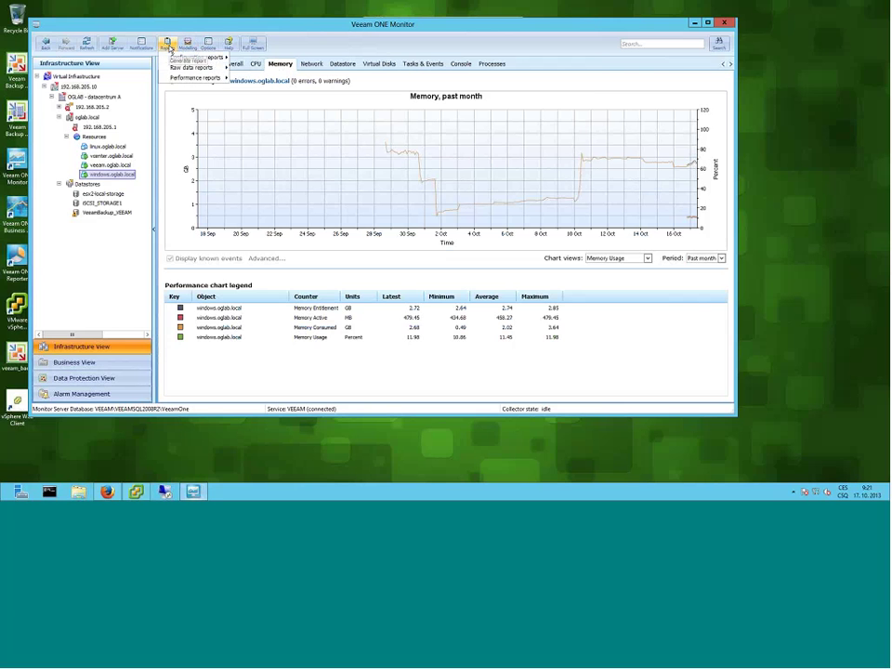
pyautogui.moveTo(173, 58)
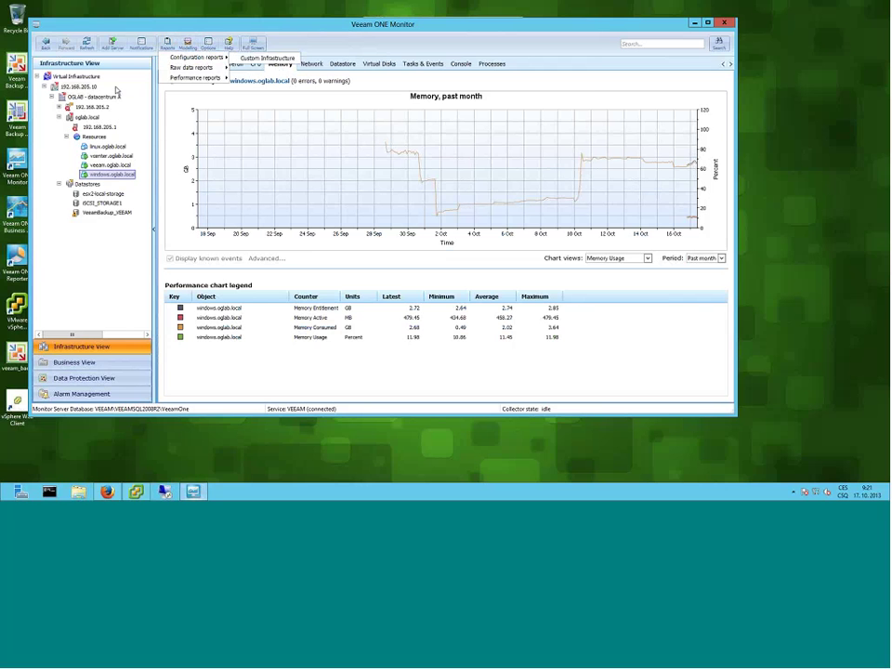
pyautogui.click(75, 76)
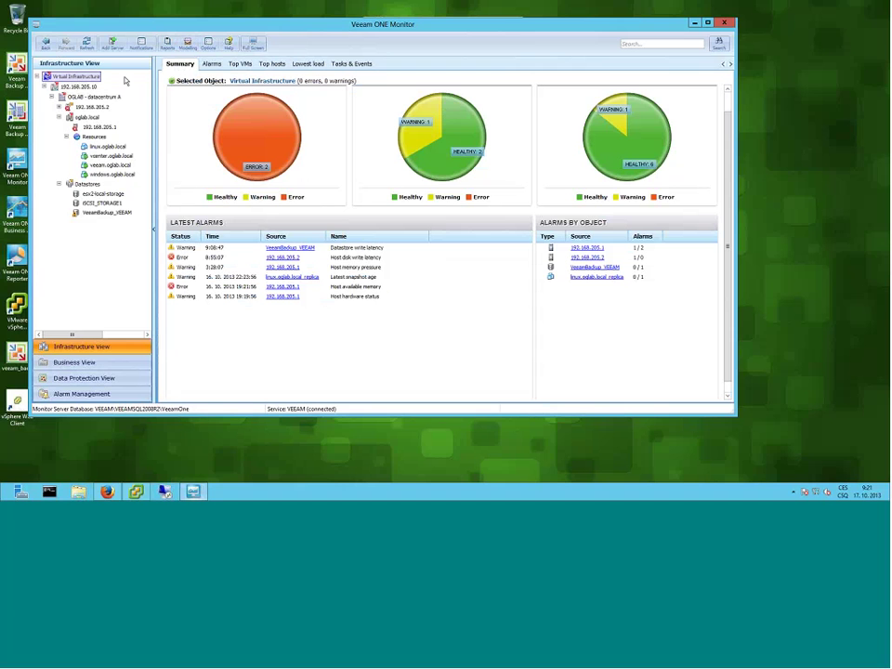
pyautogui.click(168, 44)
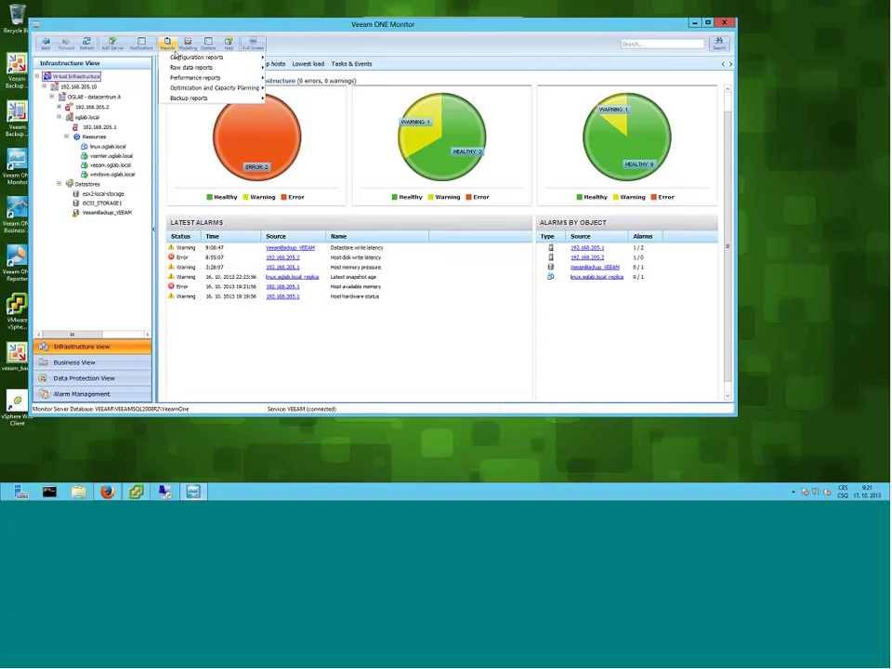
pyautogui.moveTo(185, 59)
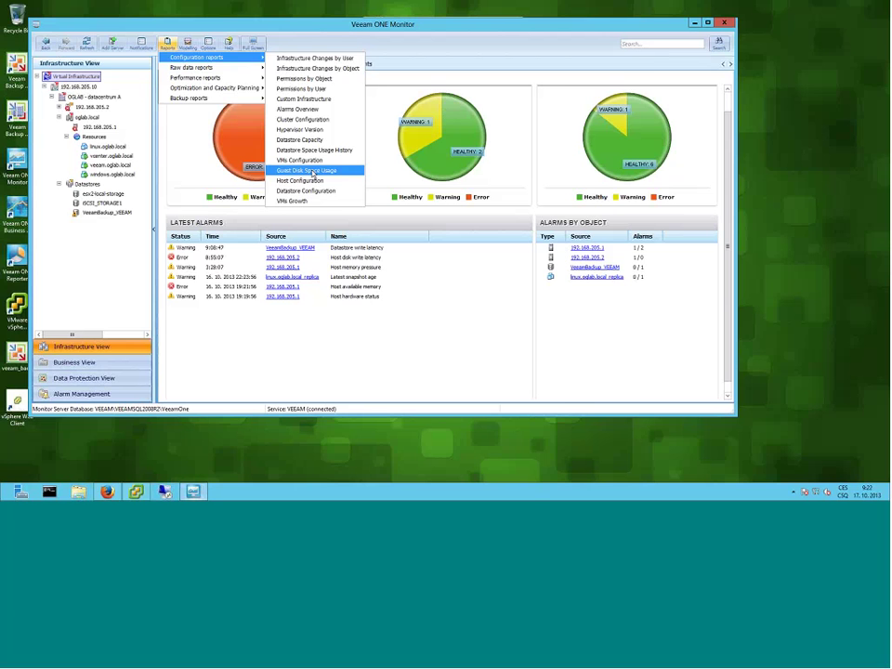
pyautogui.click(312, 172)
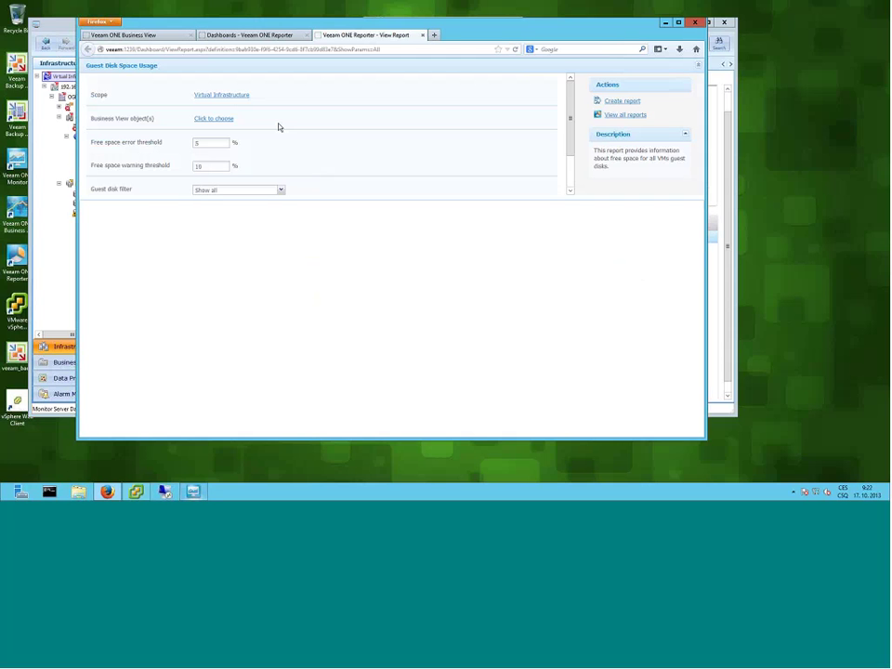
# - Create the Guest Disk Space Usage report, covering vCenter 192.168.205.10 with 4 VMs and 10 guest disks
pyautogui.click(618, 101)
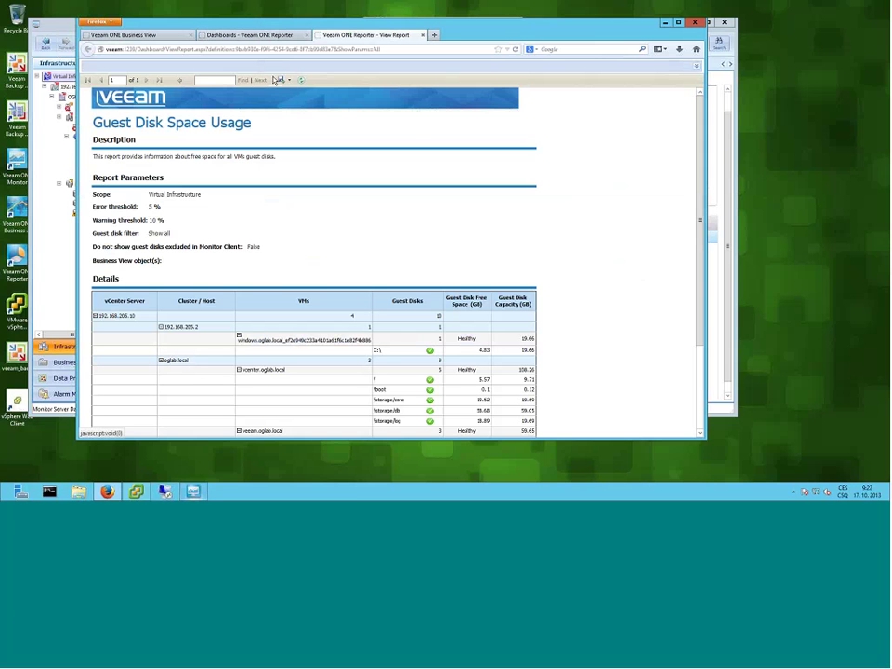
# - Check the export formats without exporting, scroll to the report's footer, and close the report window
pyautogui.click(285, 80)
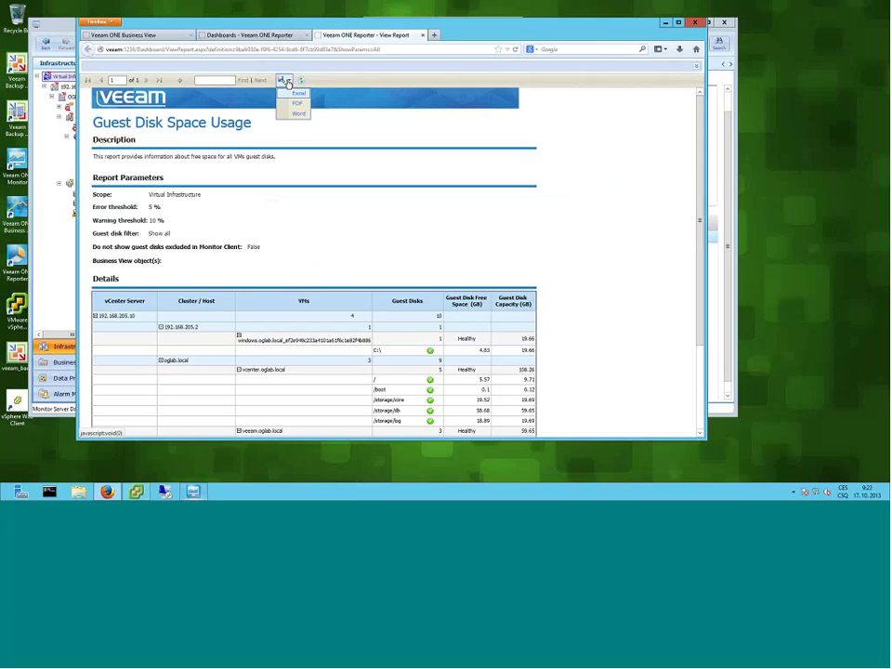
pyautogui.click(414, 135)
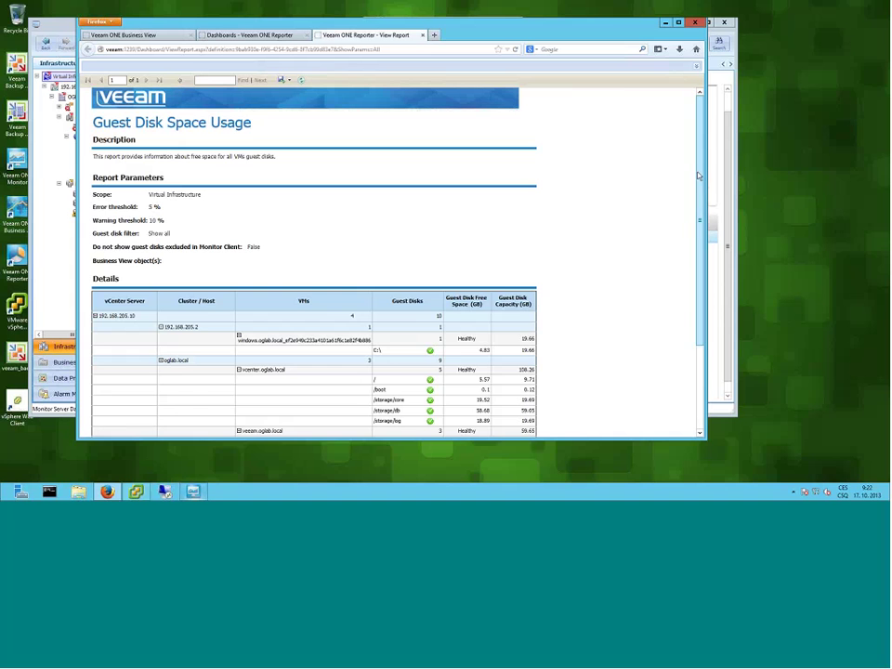
pyautogui.scroll(-3, 301, 280)
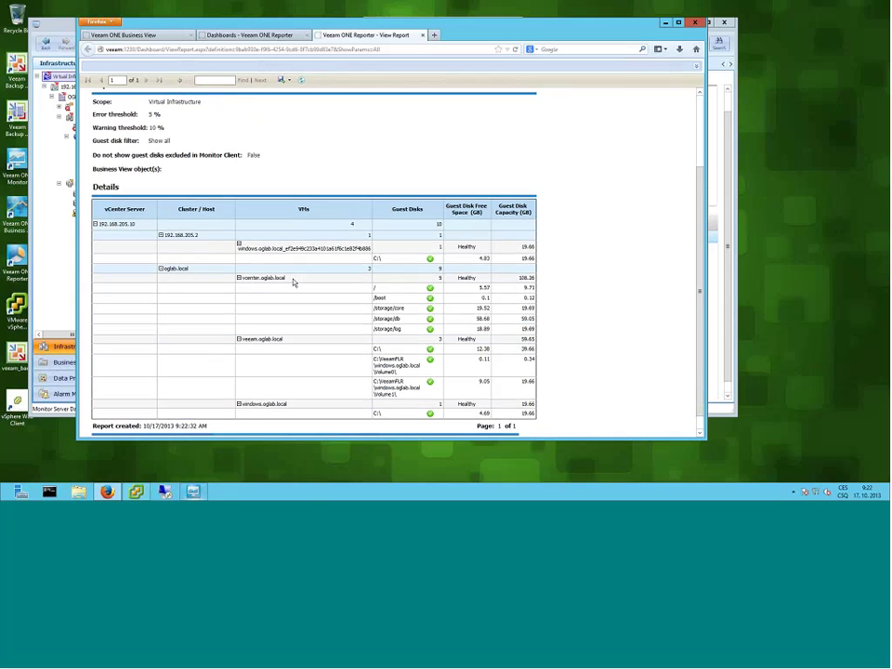
pyautogui.scroll(-1, 269, 241)
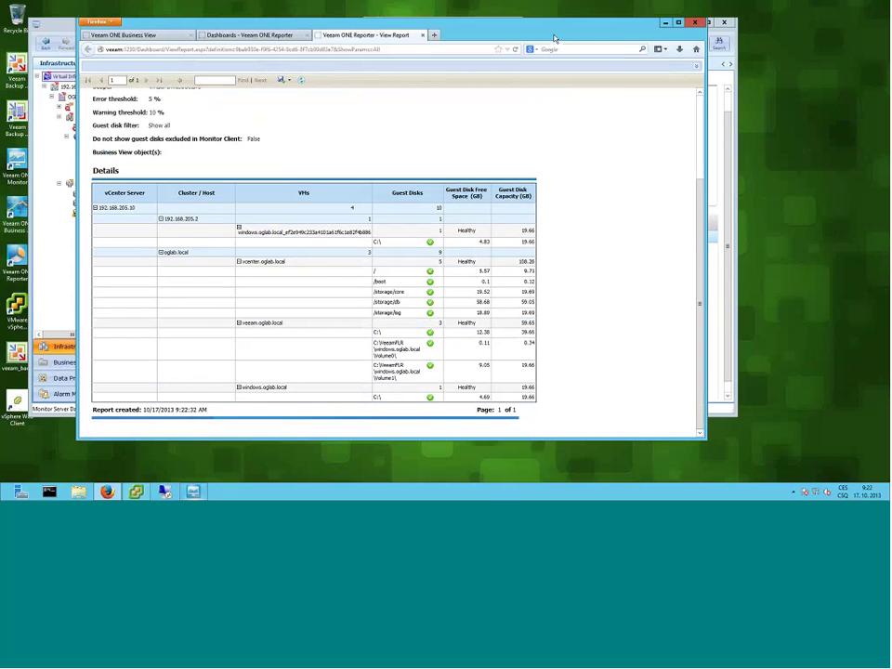
pyautogui.hotkey('alt', 'F4')
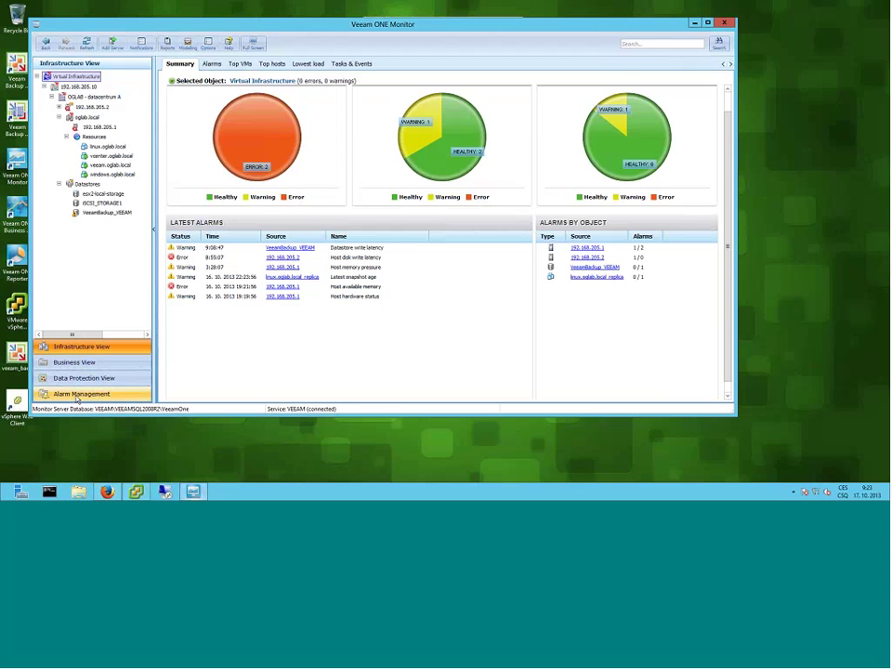
# - Browse all alarm definitions in Alarm Management, then list only the Virtual Machine alarms
pyautogui.click(76, 394)
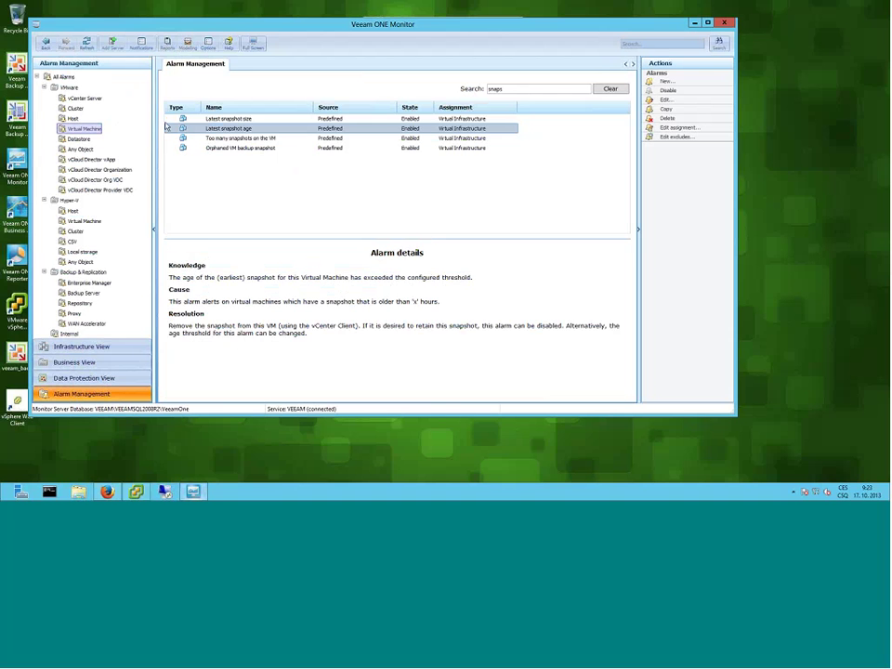
pyautogui.click(63, 77)
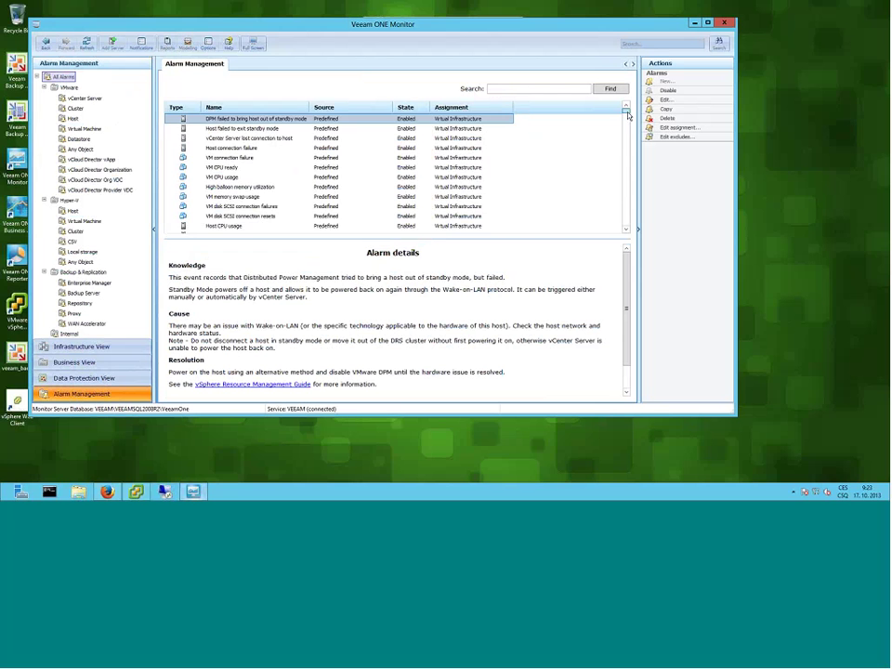
pyautogui.moveTo(625, 120); pyautogui.dragTo(624, 234)
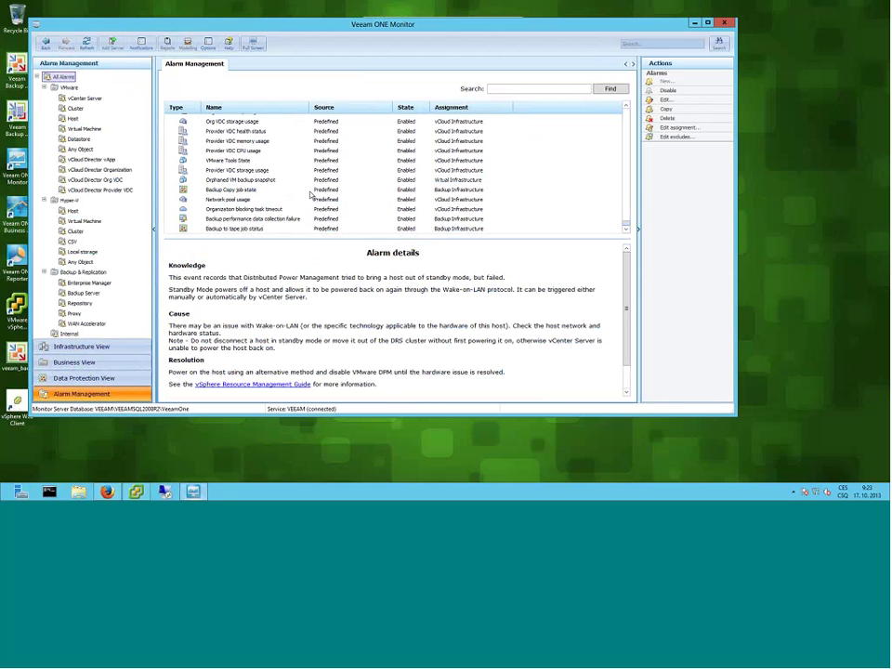
pyautogui.click(240, 151)
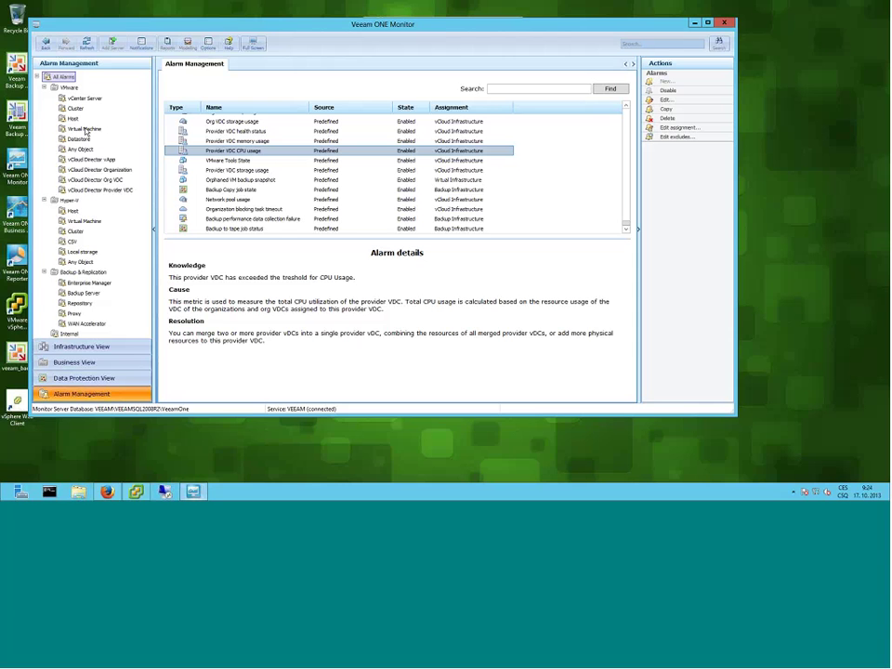
pyautogui.click(85, 131)
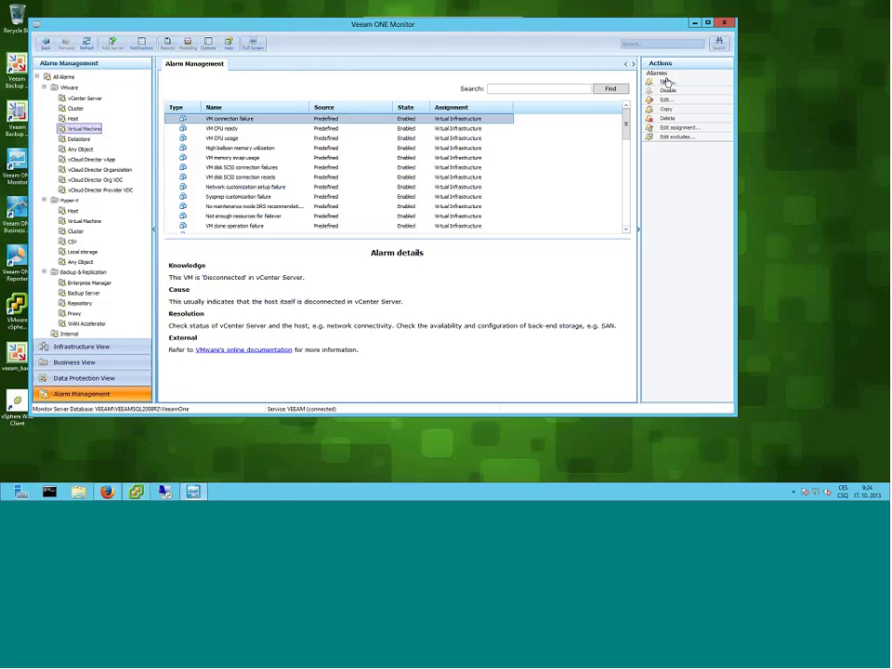
# - Name the new alarm 'Big snapshot' and start adding a rule on the Rules tab
pyautogui.click(394, 154)
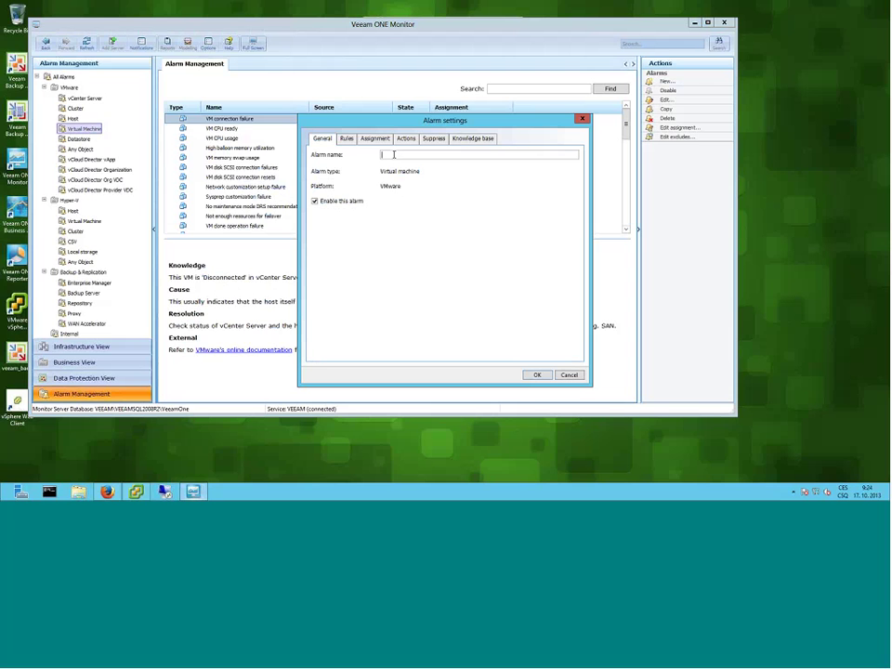
pyautogui.write('Big snapshot')
pyautogui.click(349, 140)
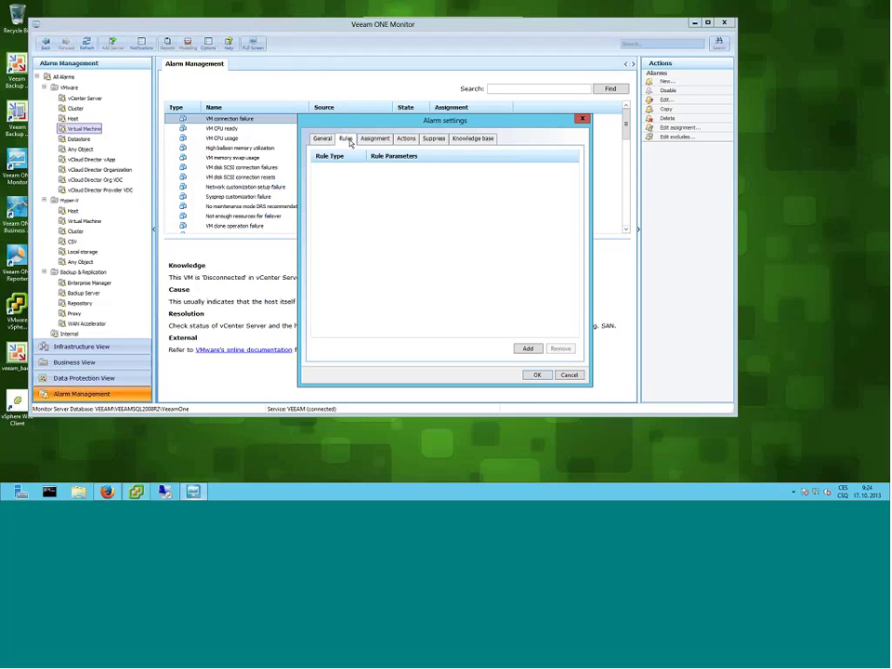
pyautogui.click(533, 349)
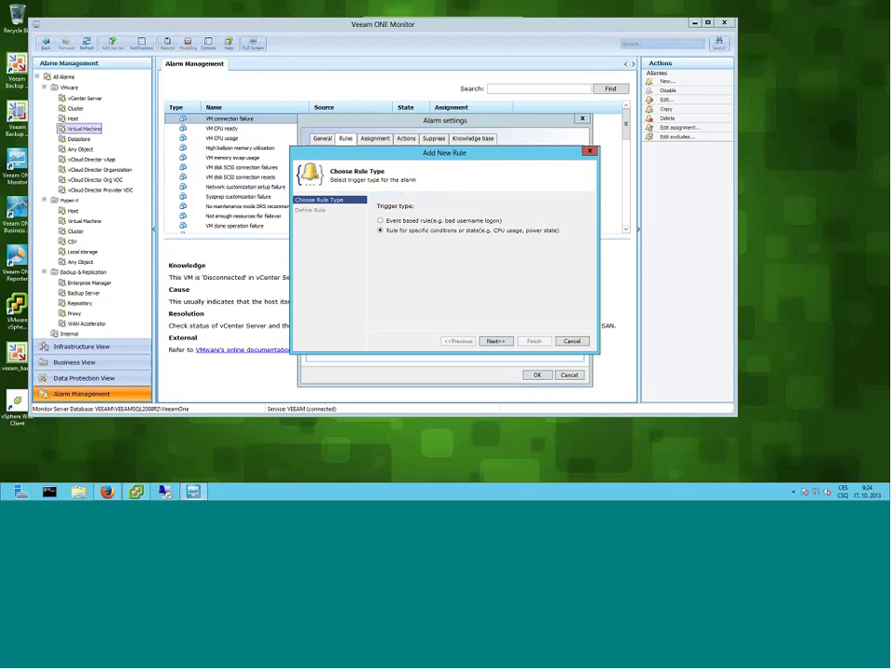
# - Add a 'Snapshot size for VM is out of allowed range' rule: absolute, warning 2 GB, error 10 GB
pyautogui.click(493, 341)
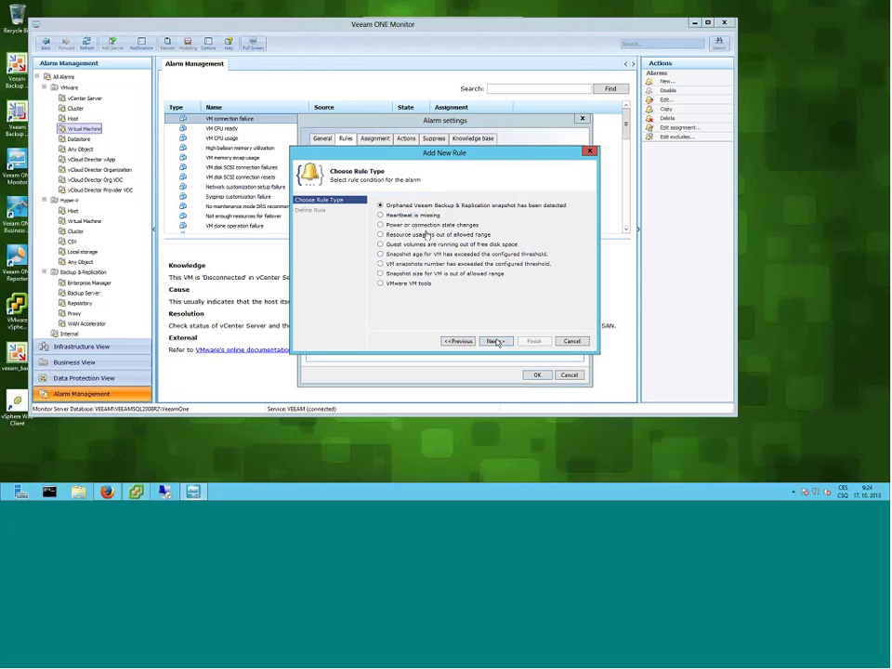
pyautogui.click(379, 274)
pyautogui.click(494, 341)
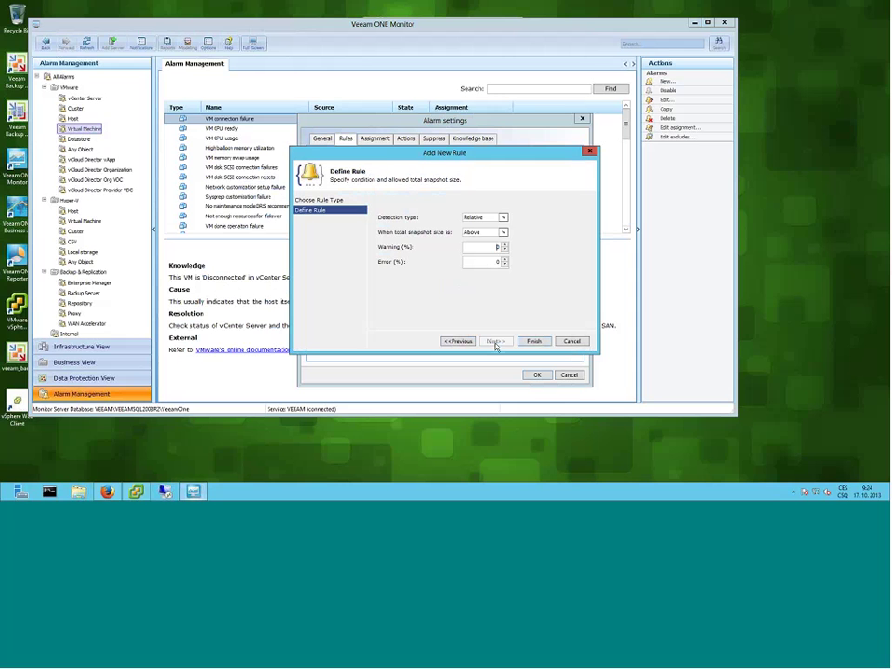
pyautogui.click(503, 217)
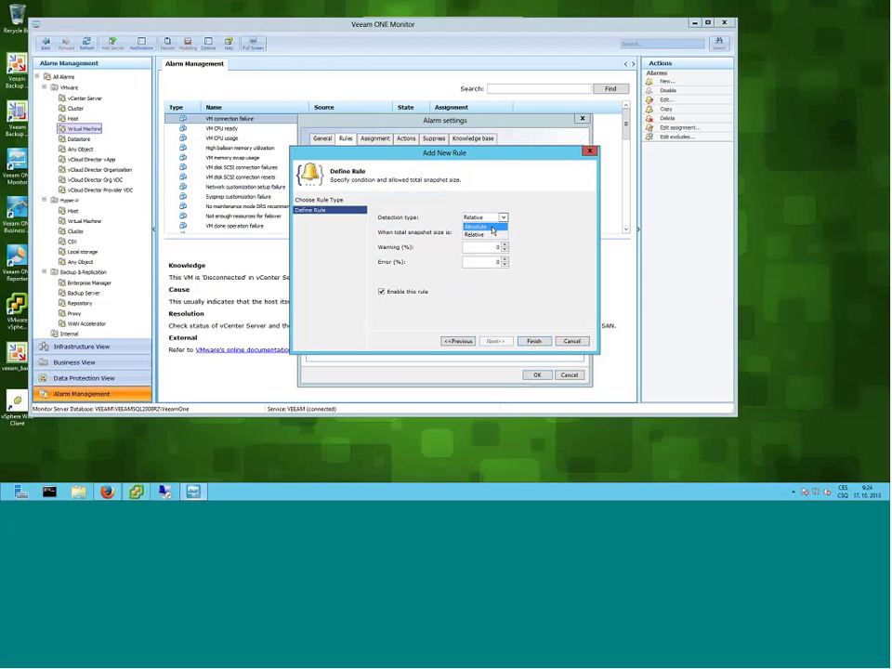
pyautogui.click(490, 224)
pyautogui.click(505, 246)
pyautogui.click(504, 246)
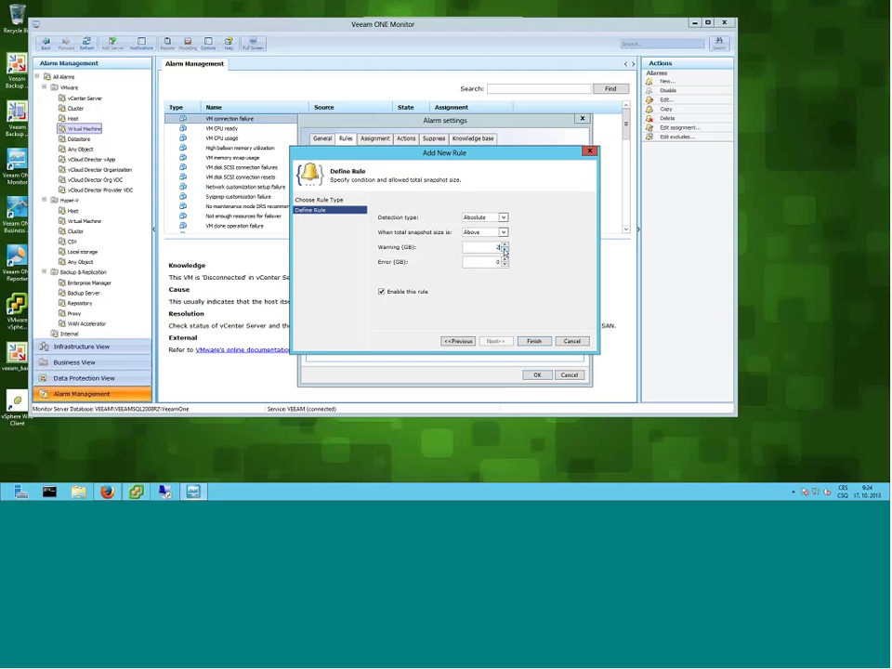
pyautogui.click(504, 260)
pyautogui.write('10')
pyautogui.click(533, 341)
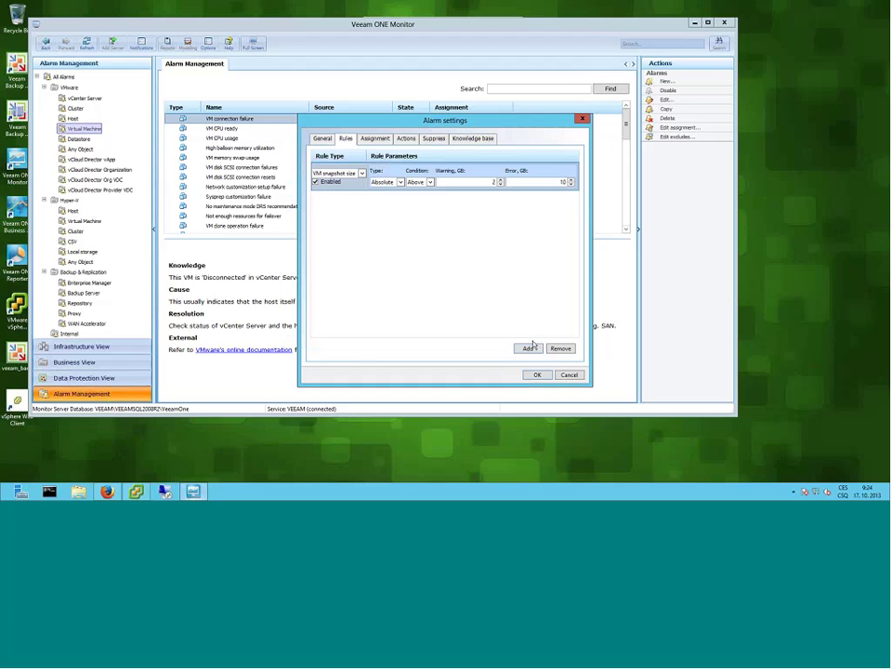
# - Assign the Big snapshot alarm to the Entire Virtual Infrastructure and save it
pyautogui.click(379, 143)
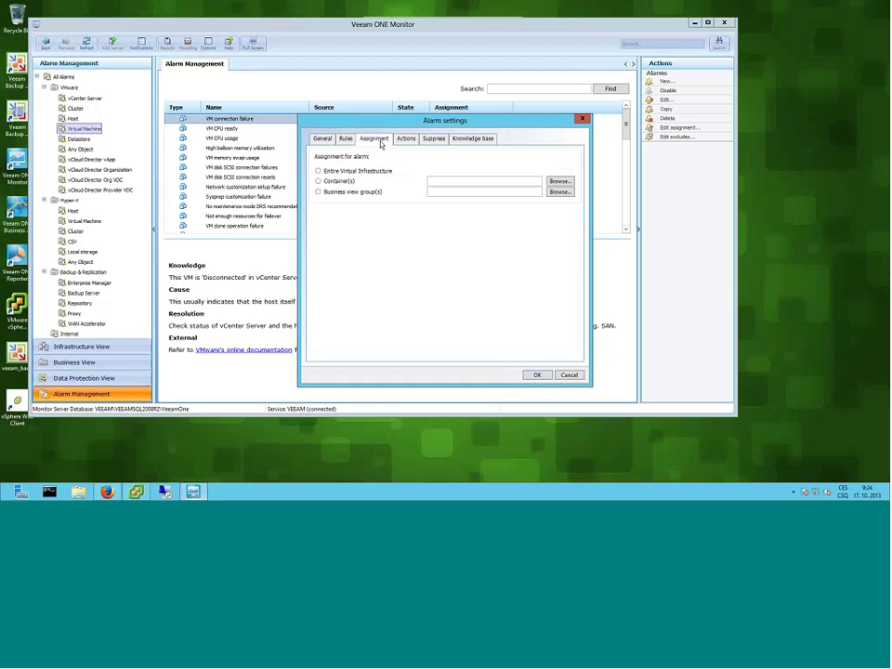
pyautogui.click(534, 377)
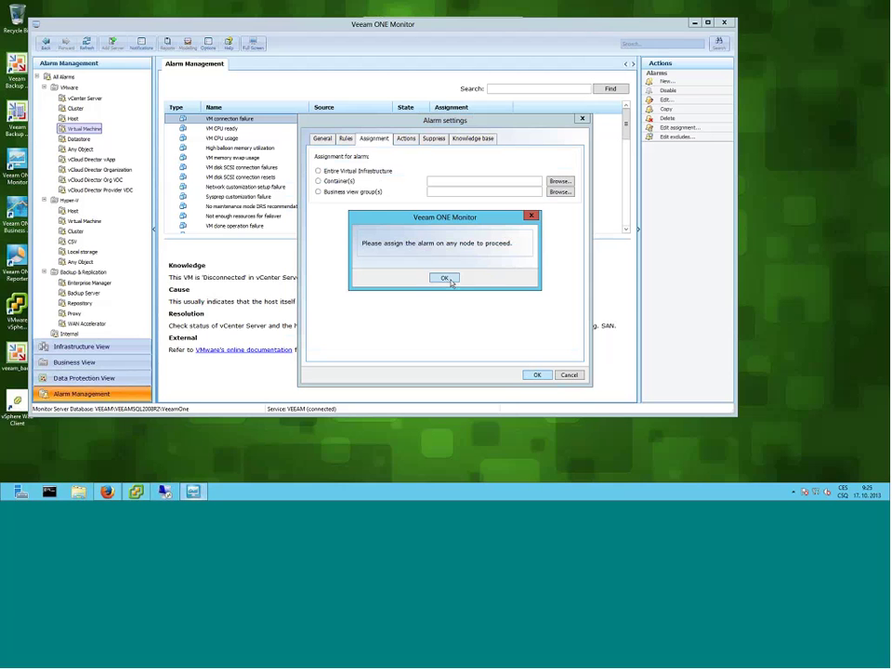
pyautogui.click(449, 281)
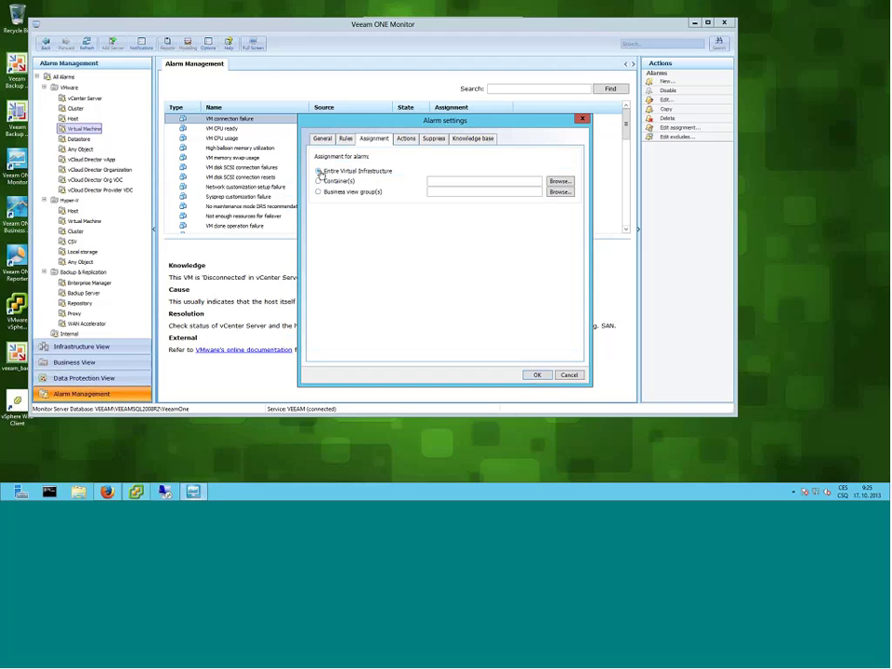
pyautogui.click(319, 172)
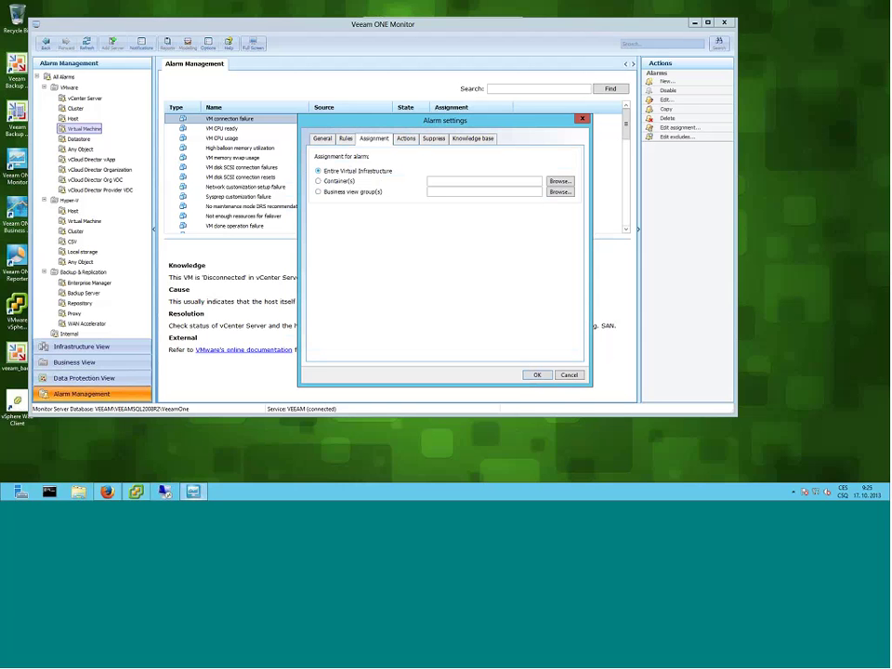
pyautogui.click(538, 375)
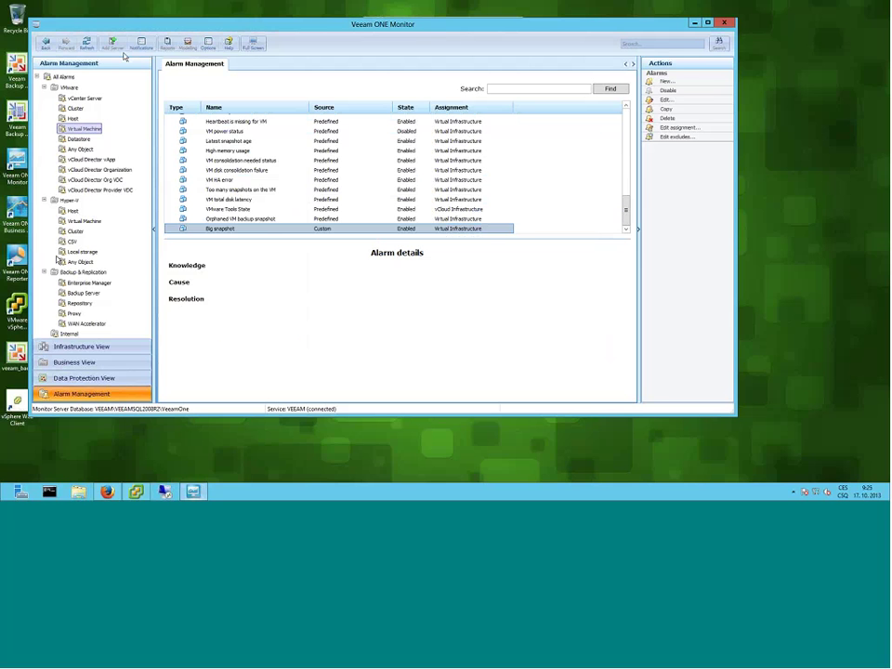
# - Switch to Infrastructure View to show the Virtual Infrastructure summary with hosts at 2 errors
pyautogui.click(80, 346)
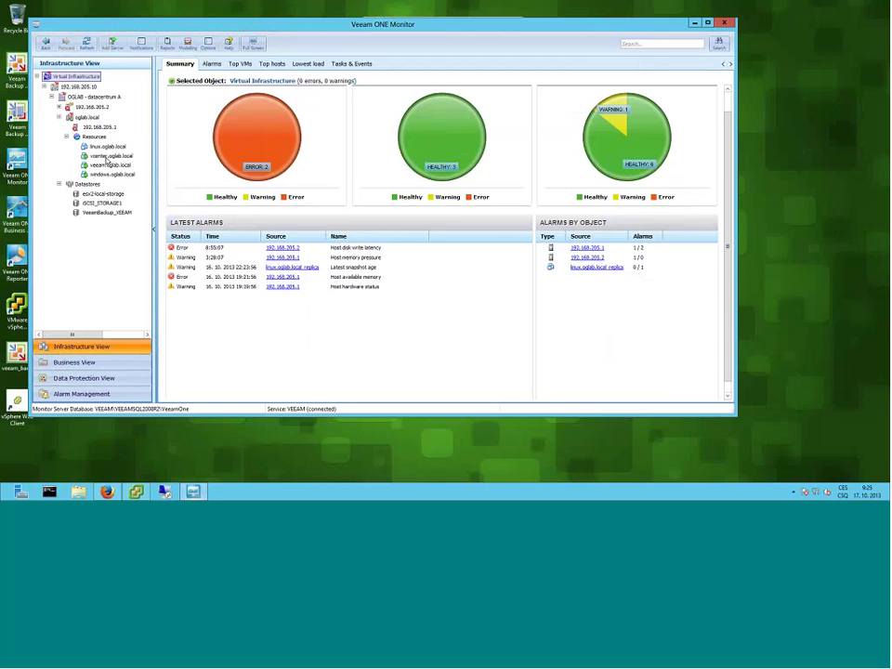
# - Review vcenter.oglab.local's summary, then open host 192.168.205.1's alarms from the Host hardware status alarm
pyautogui.click(108, 156)
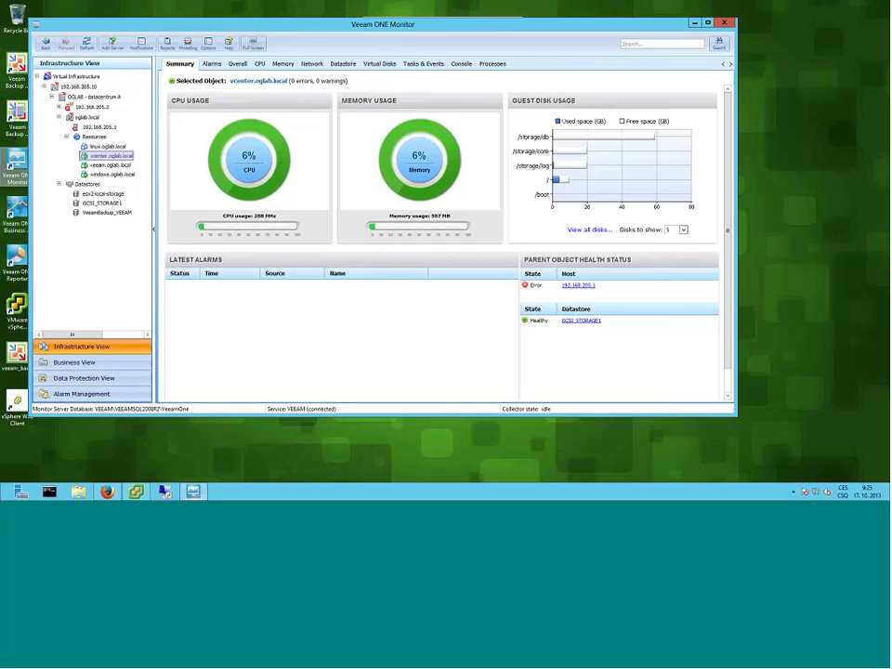
pyautogui.click(78, 77)
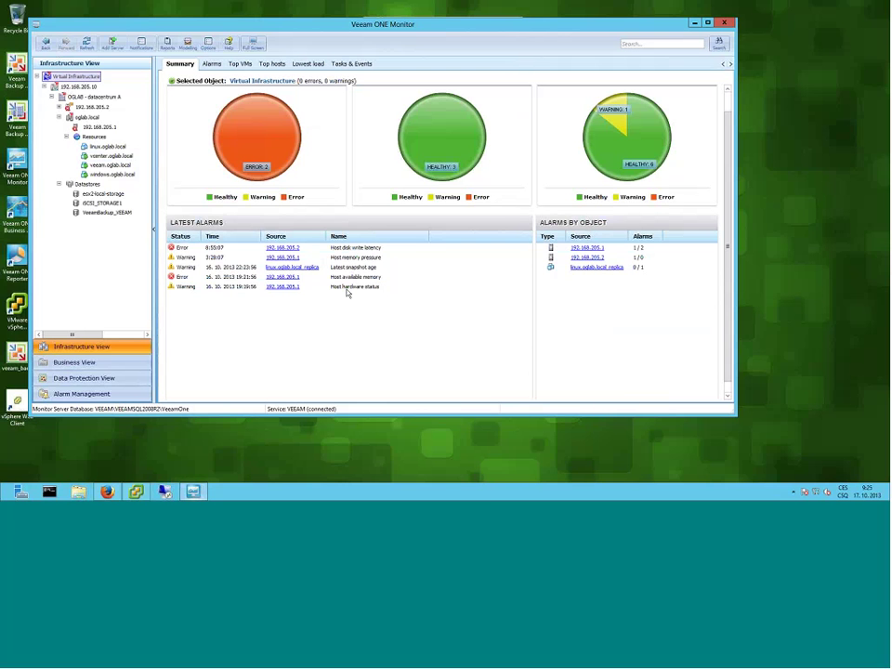
pyautogui.click(348, 289)
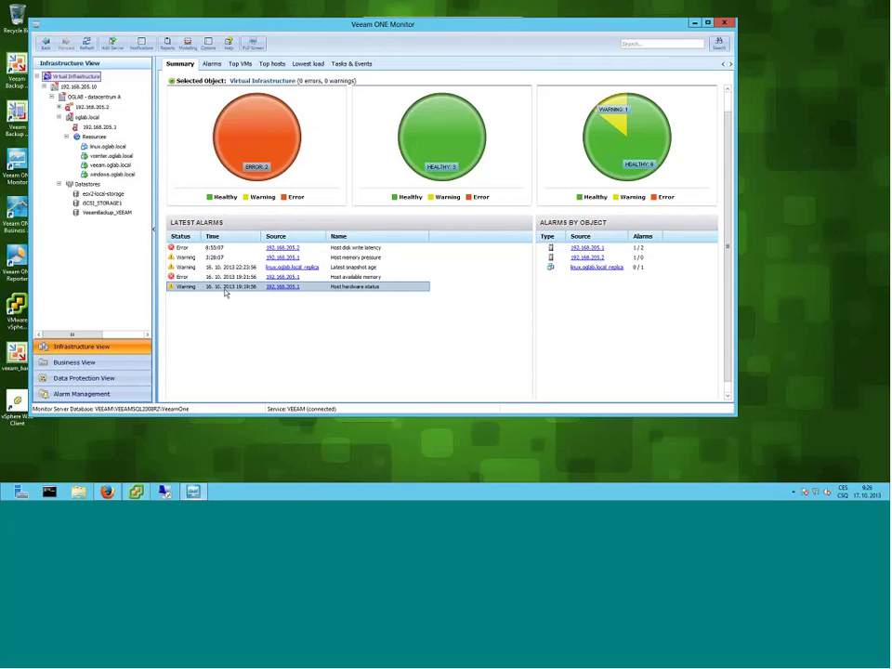
pyautogui.click(277, 287)
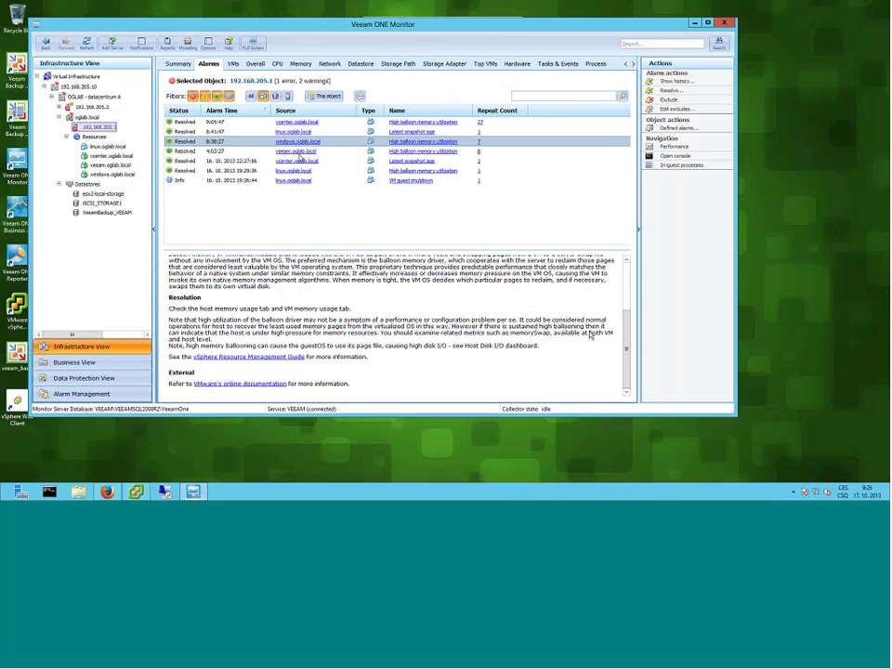
# - Open the details of the resolved 22:27:56 Latest snapshot age alarm in the Alarms tab
pyautogui.scroll(1, 626, 324)
pyautogui.moveTo(626, 324); pyautogui.dragTo(625, 266)
pyautogui.click(409, 162)
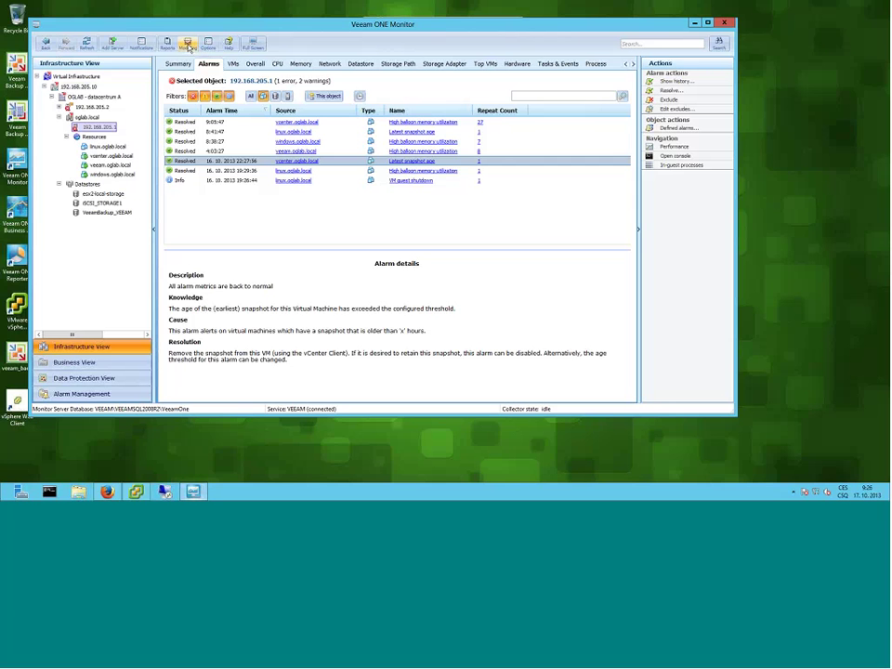
pyautogui.click(188, 44)
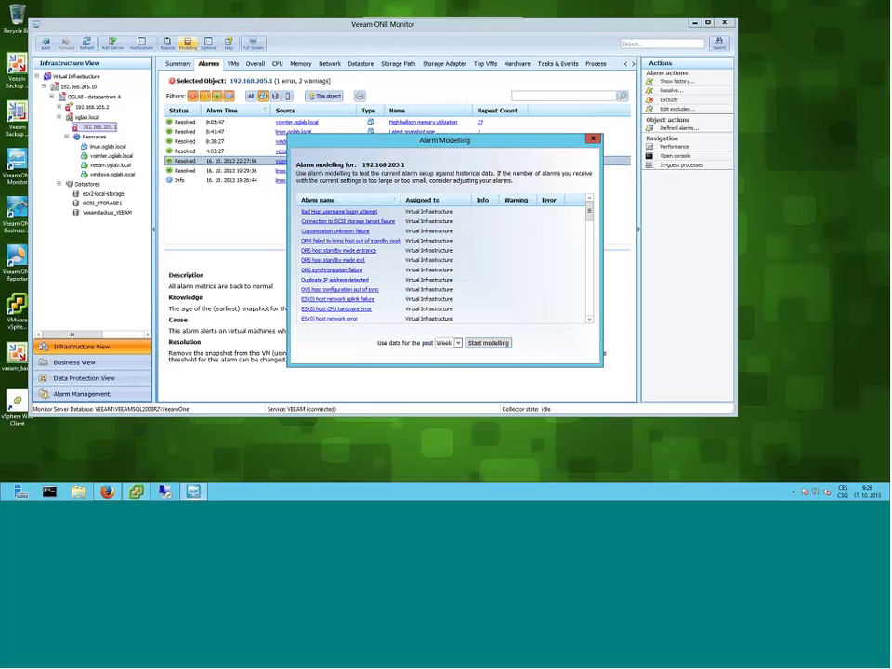
pyautogui.click(457, 344)
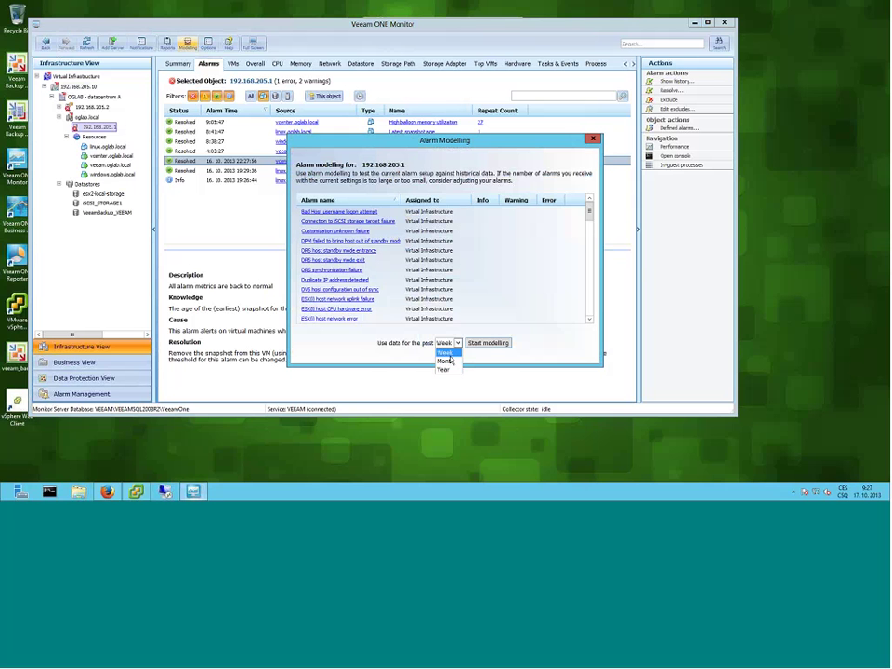
pyautogui.click(450, 361)
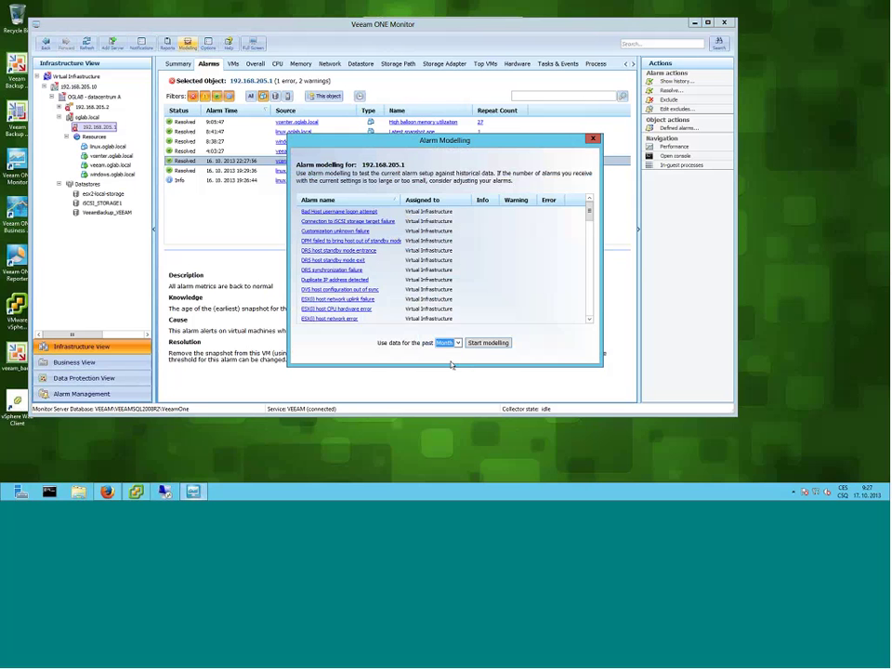
pyautogui.click(494, 344)
# - Close the alarm modelling results and open Data Protection View under Business View
pyautogui.click(592, 139)
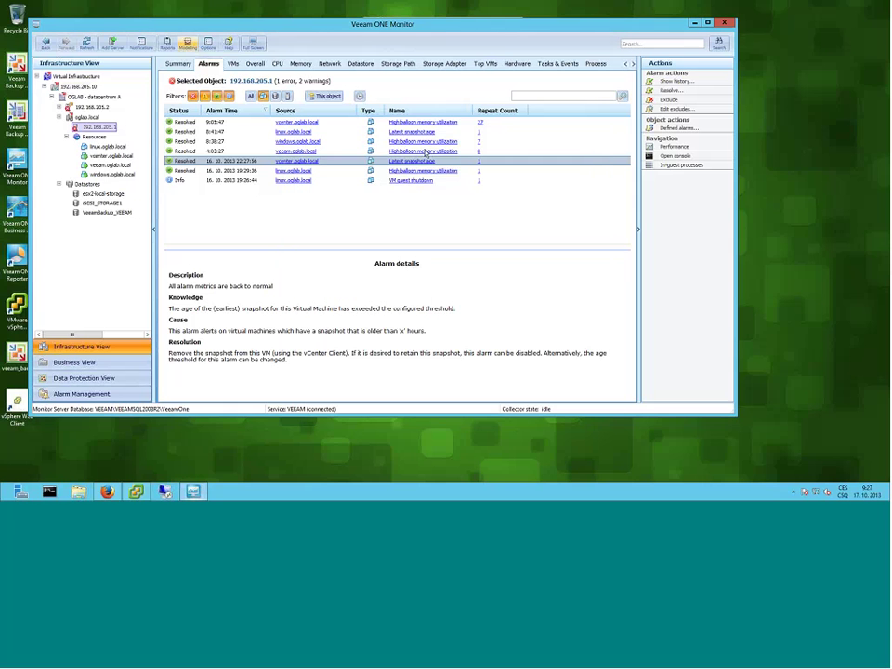
pyautogui.click(73, 76)
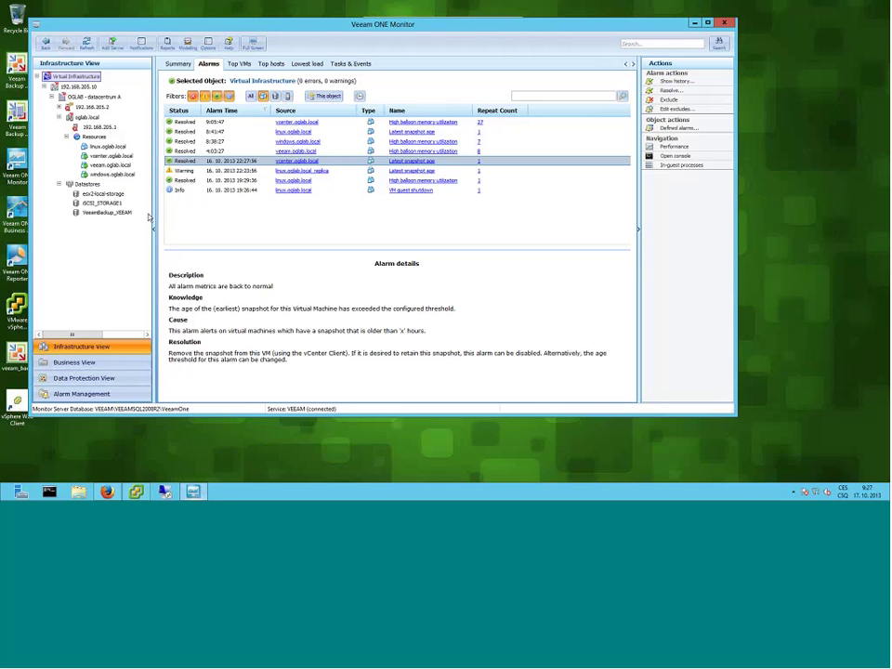
pyautogui.click(80, 368)
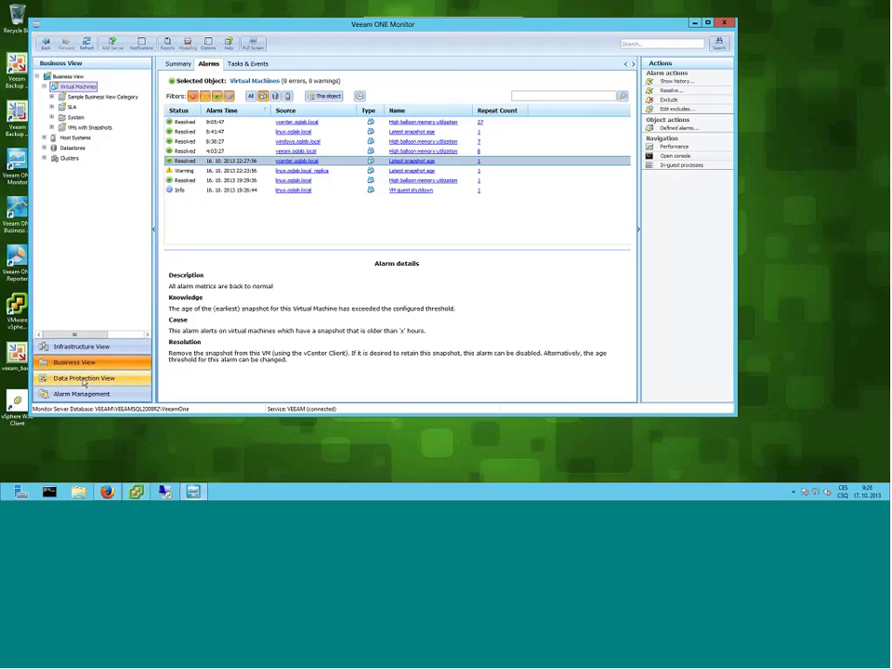
pyautogui.click(85, 380)
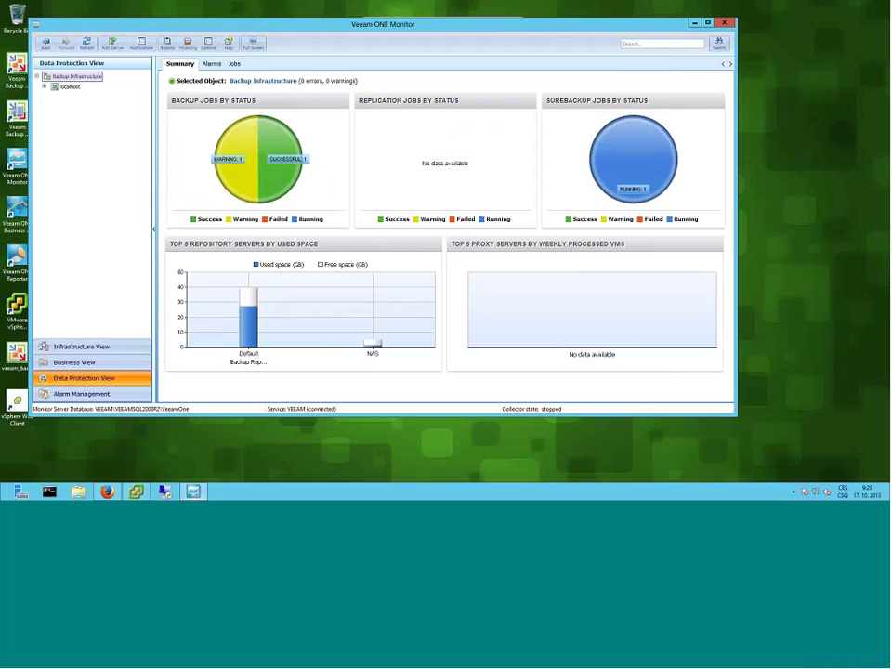
# - Expand the localhost backup servers and view the Repositories summary charts
pyautogui.click(45, 87)
pyautogui.click(74, 97)
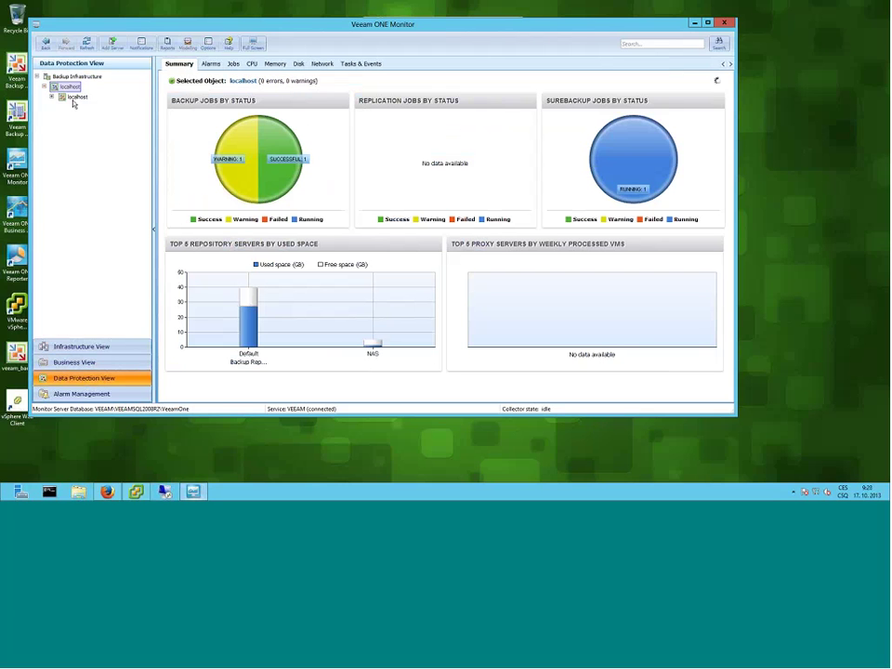
pyautogui.click(53, 96)
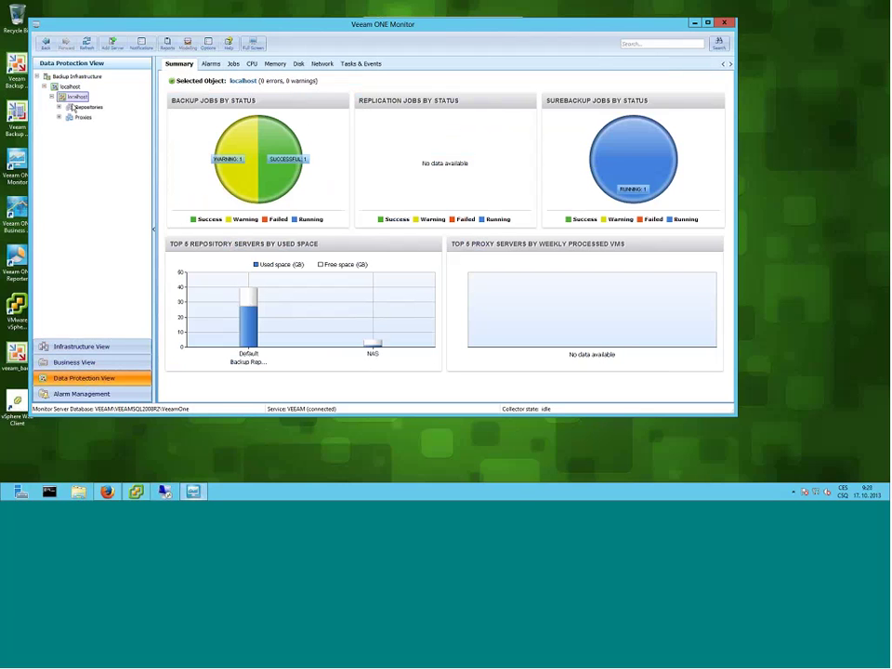
pyautogui.click(90, 108)
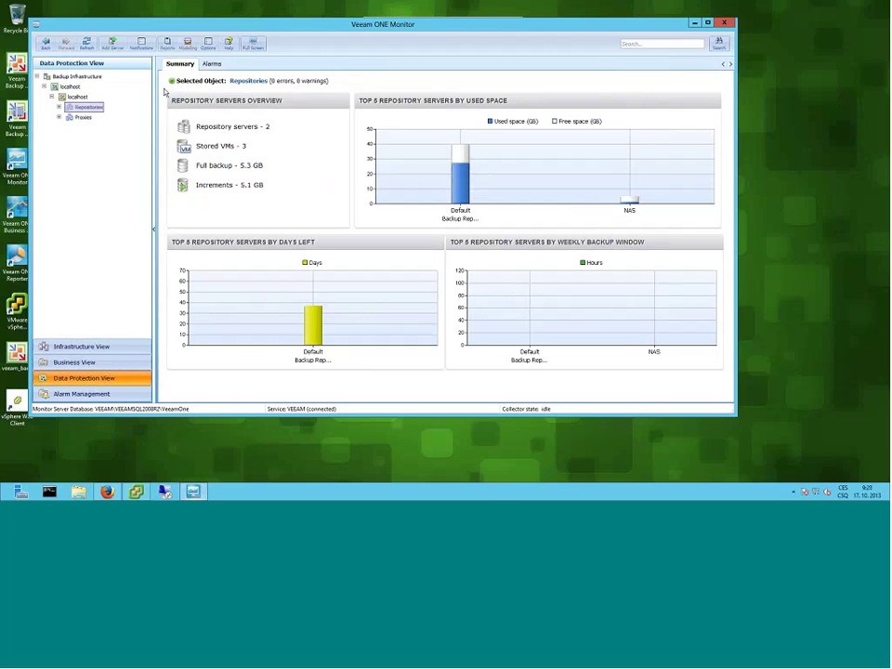
# - Show the Alarms tab for the VMware Backup Proxy under Proxies, which lists none
pyautogui.click(210, 65)
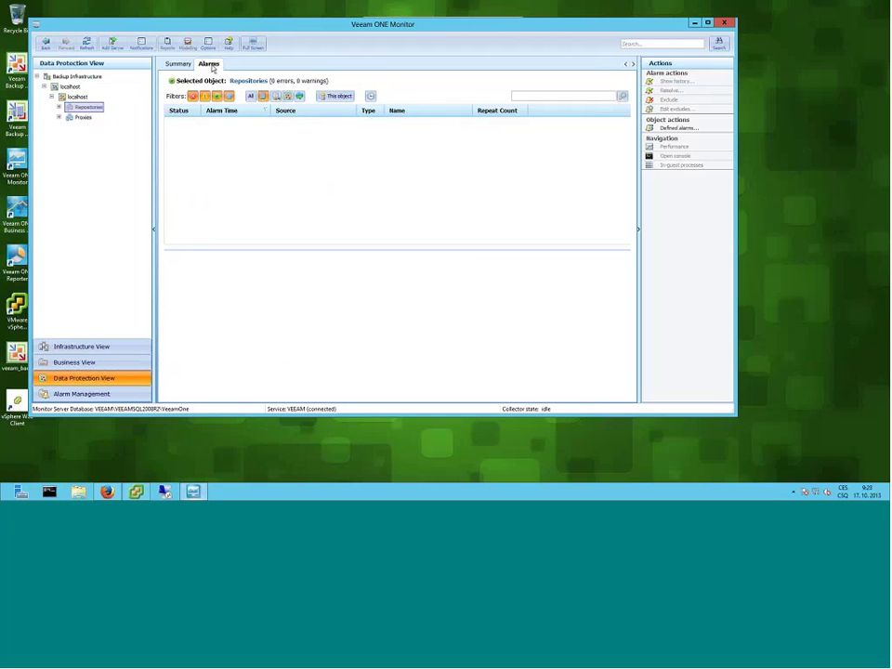
pyautogui.click(60, 118)
pyautogui.click(93, 127)
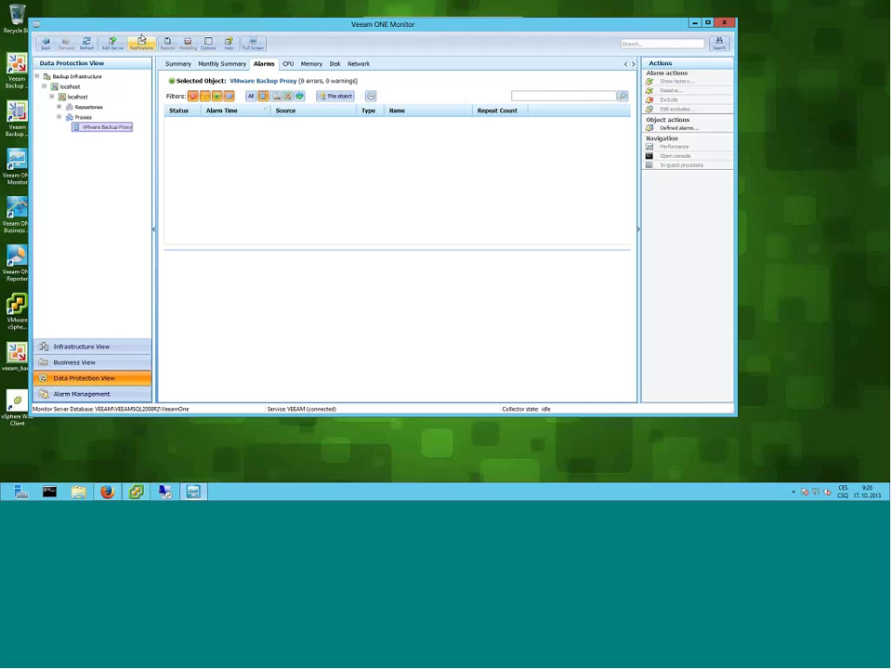
pyautogui.moveTo(159, 30); pyautogui.dragTo(198, 34)
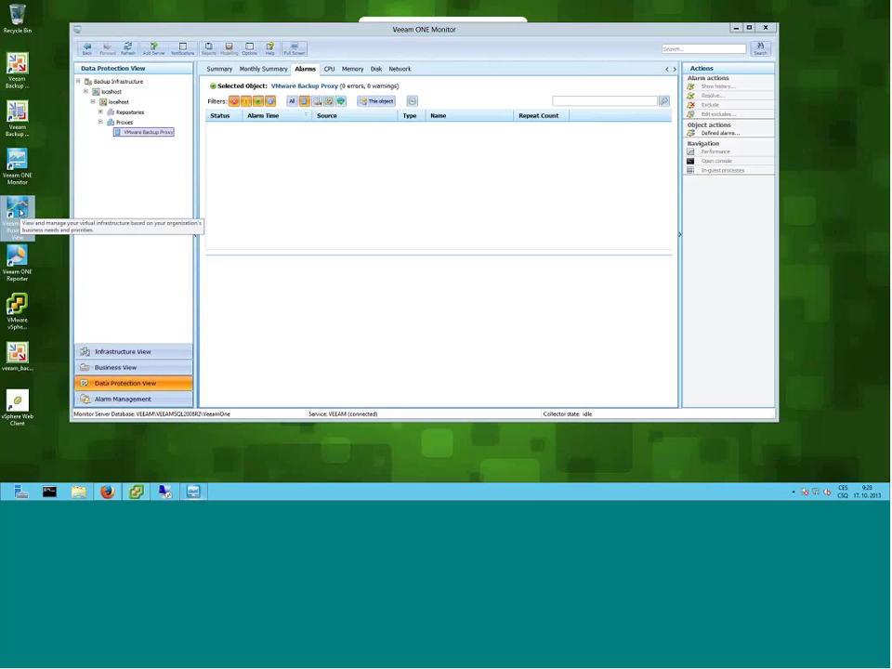
# - Launch Business View from its desktop icon and reload the expired VM page in Firefox
pyautogui.click(21, 213)
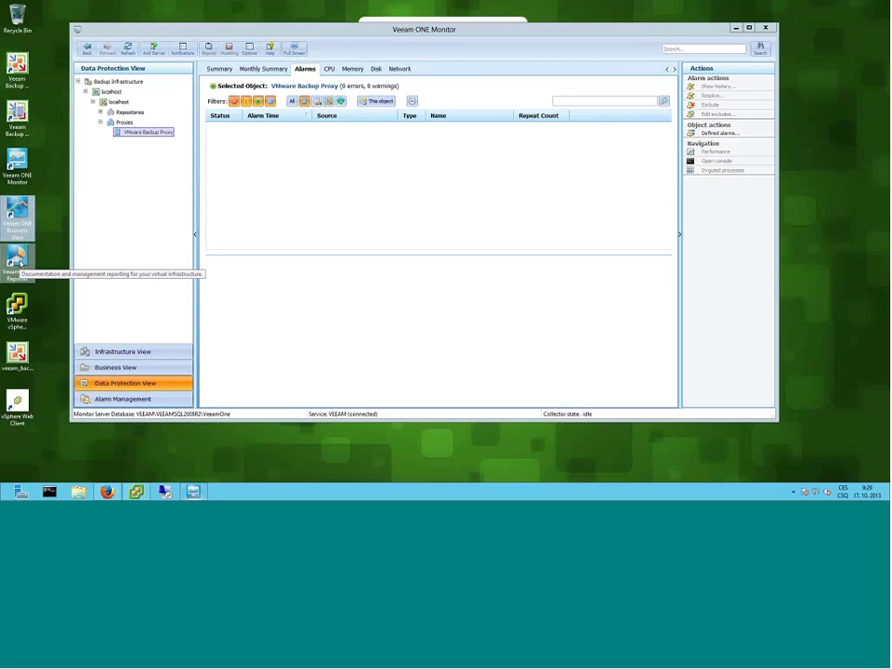
pyautogui.click(22, 212)
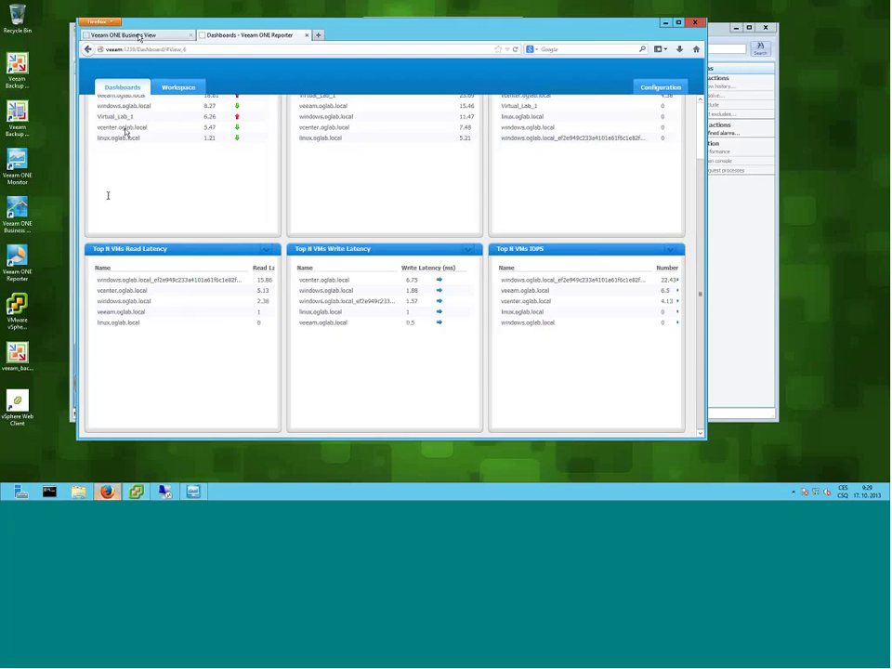
pyautogui.click(139, 35)
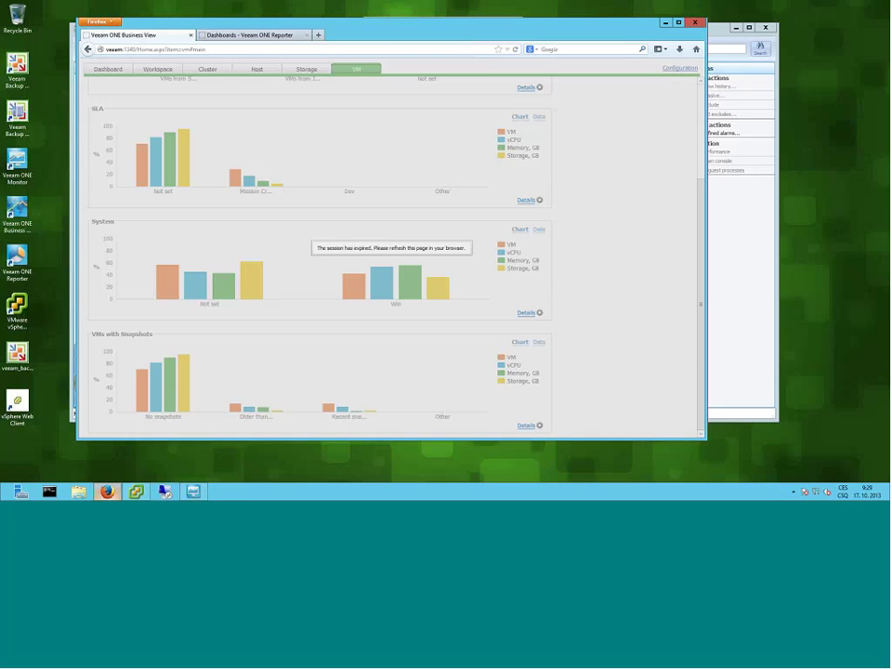
pyautogui.click(516, 51)
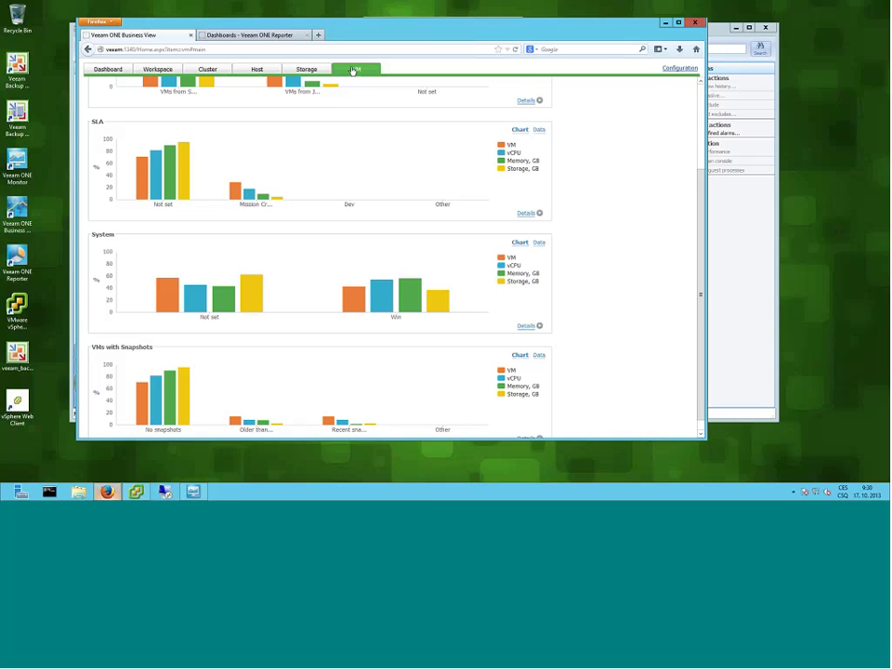
# - Open Configuration and browse the Groups, VI Management Servers and Categories pages
pyautogui.click(680, 70)
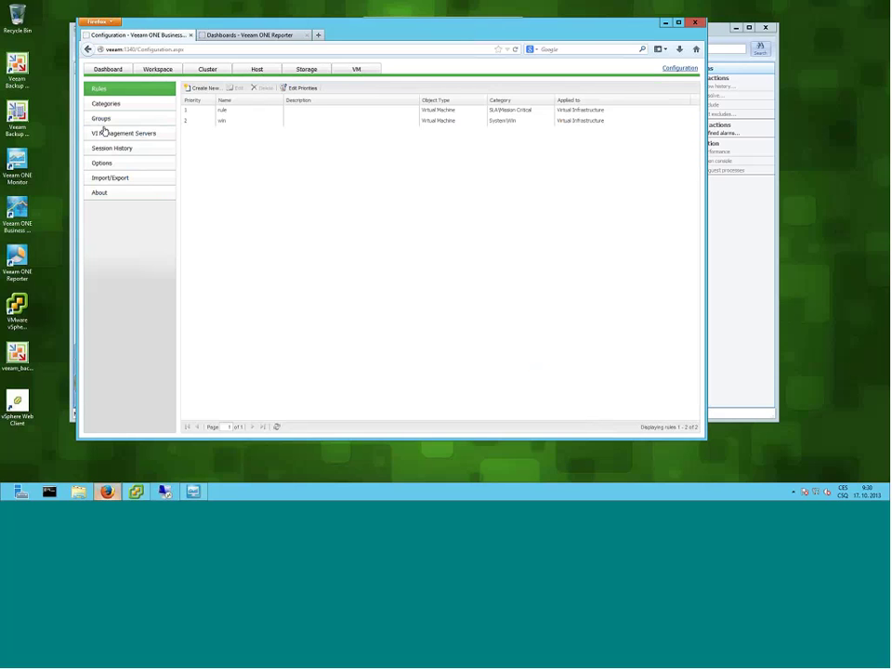
pyautogui.click(104, 120)
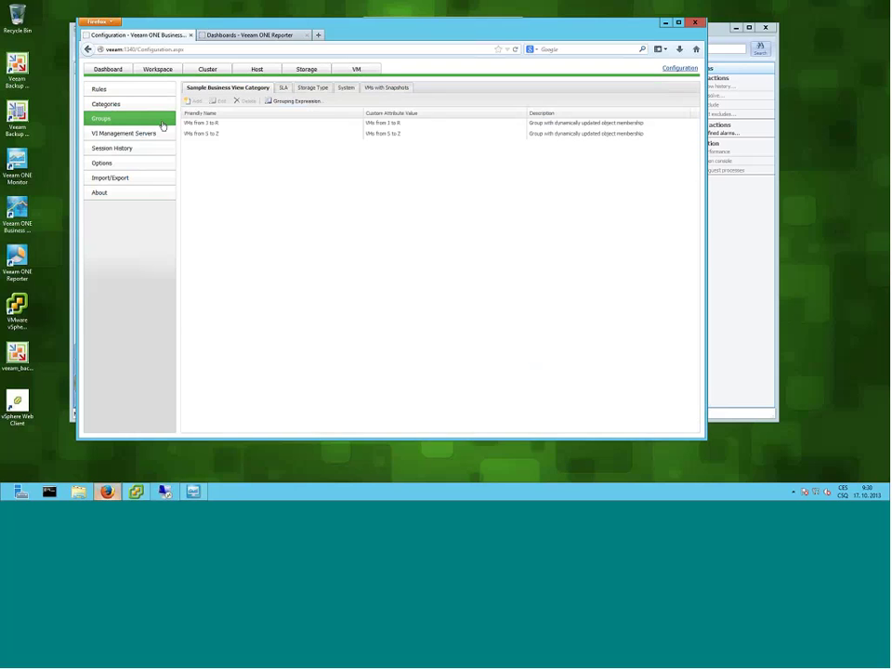
pyautogui.click(105, 138)
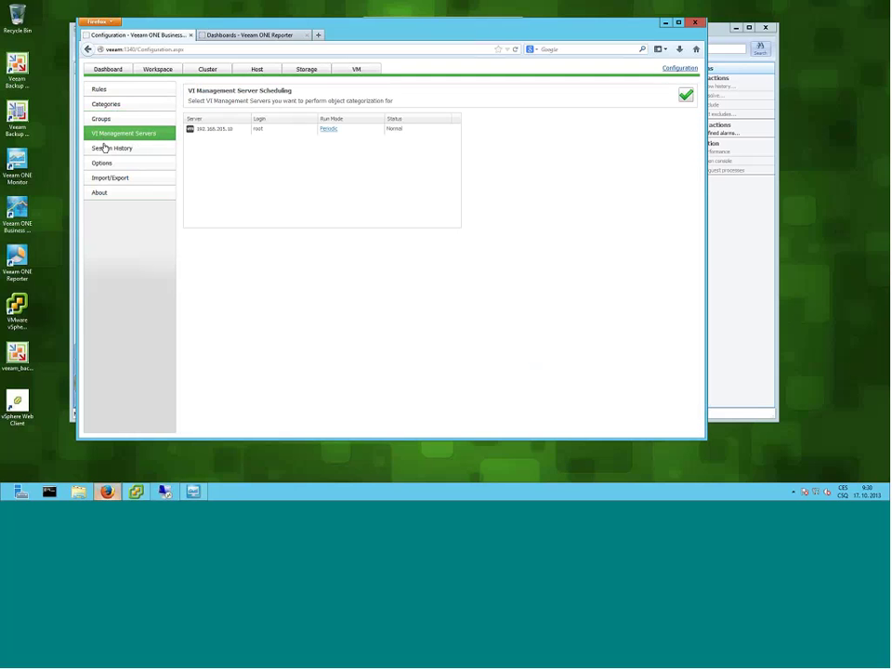
pyautogui.click(106, 106)
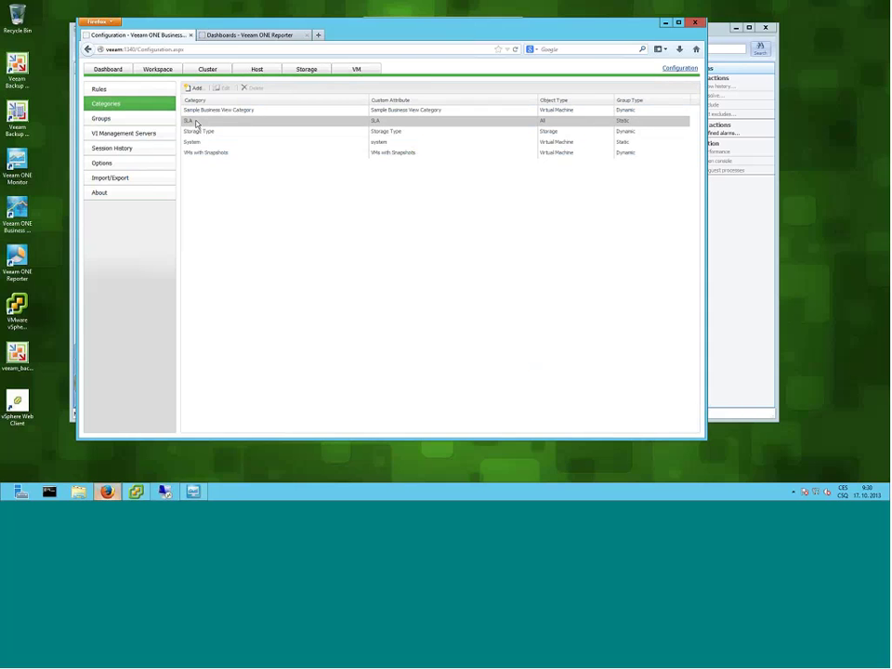
# - Inspect the SLA and Storage Type categories, then create a new rule from Rules
pyautogui.click(195, 123)
pyautogui.click(200, 135)
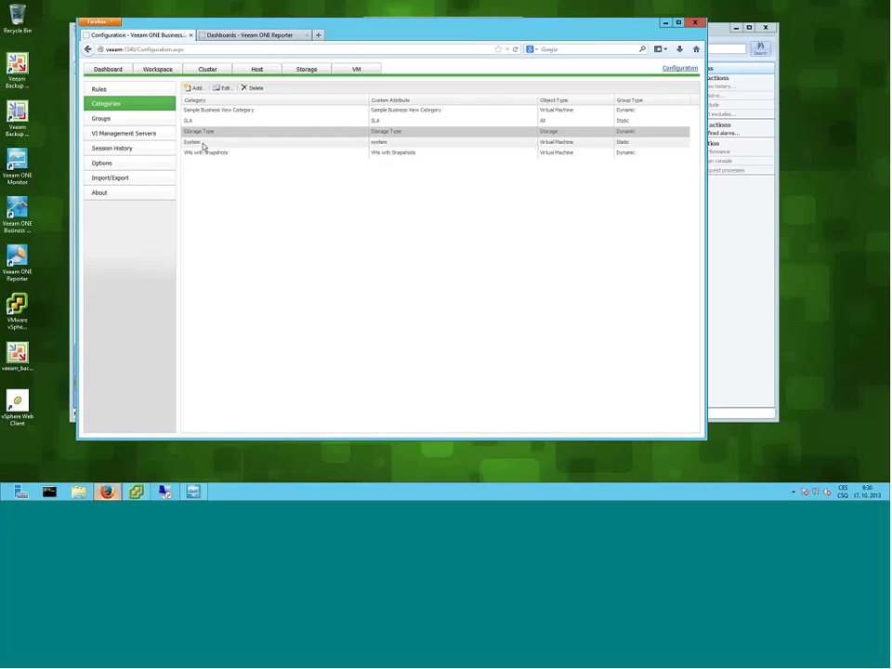
pyautogui.click(104, 90)
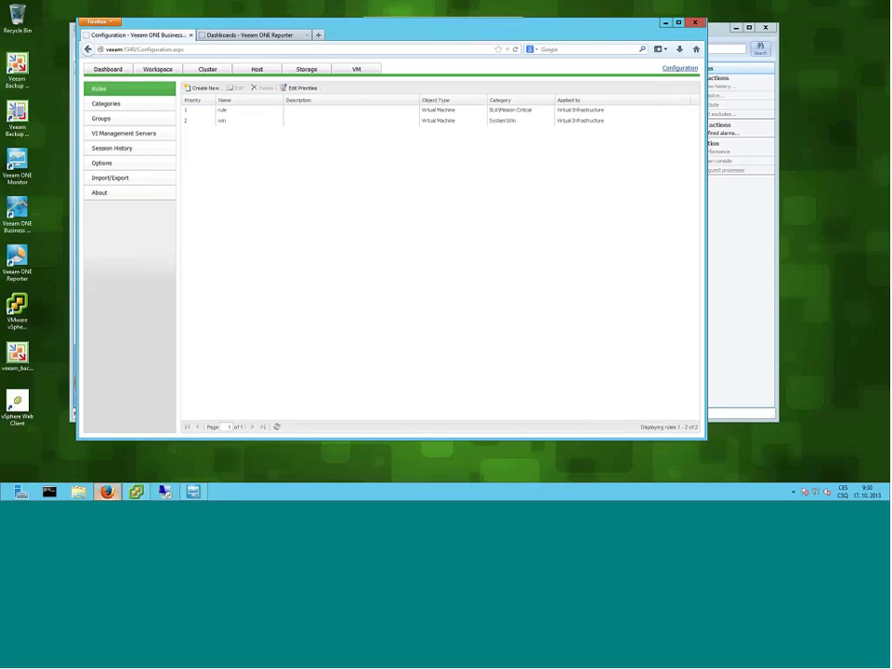
pyautogui.click(202, 88)
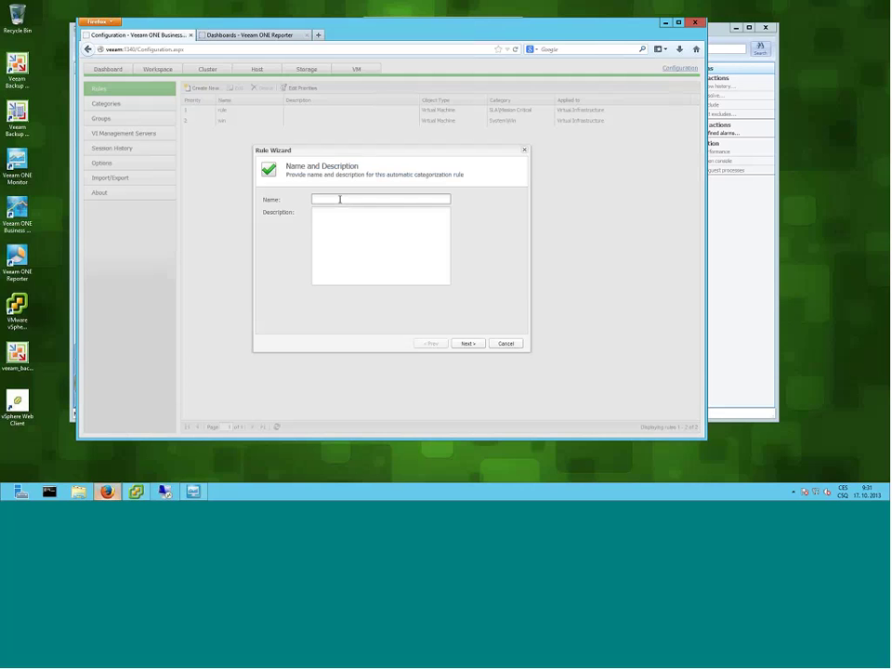
# - Name the rule Test, keep Virtual Machines on Virtual Infrastructure, and base it on object properties
pyautogui.write('Test')
pyautogui.click(467, 343)
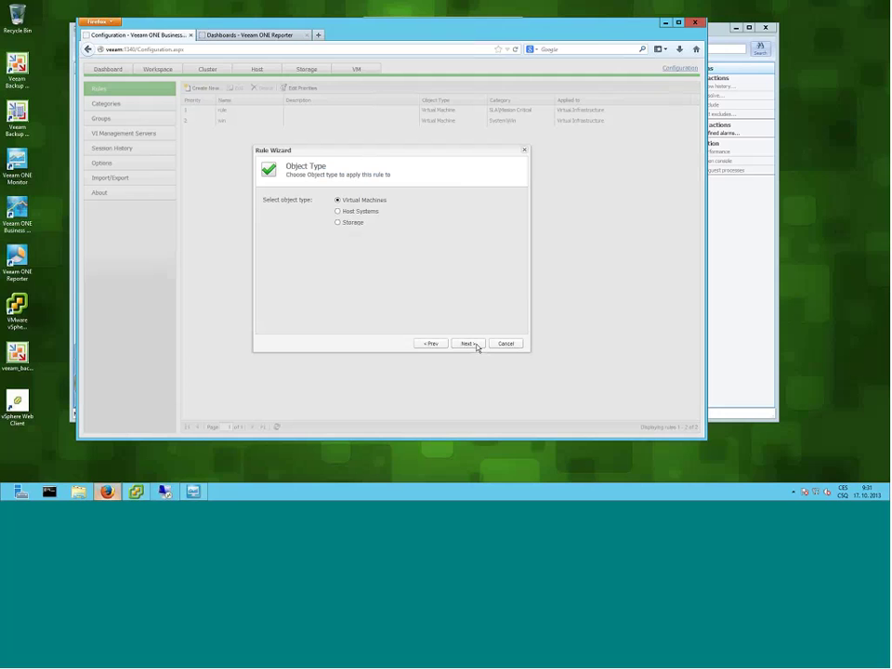
pyautogui.click(467, 344)
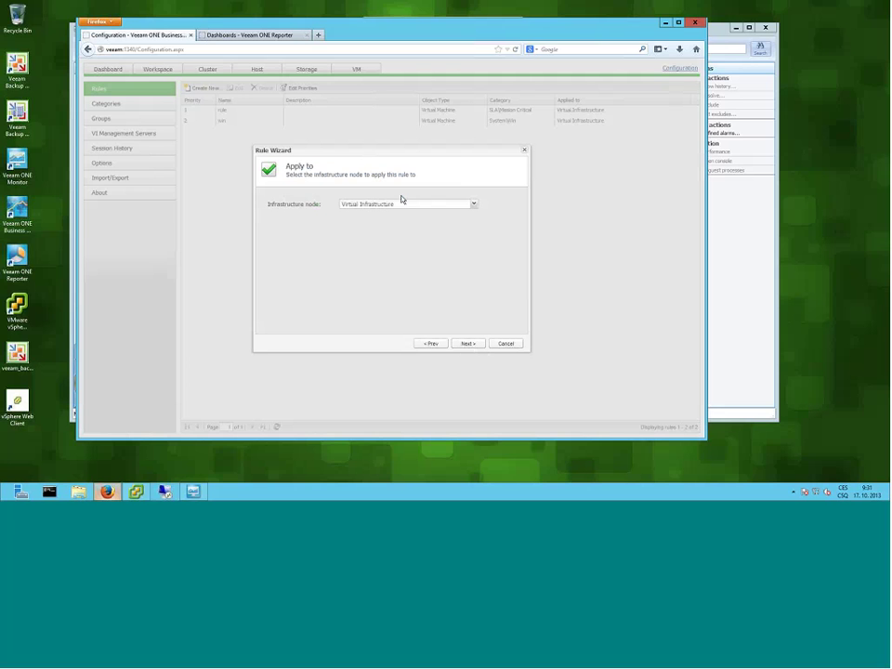
pyautogui.click(467, 345)
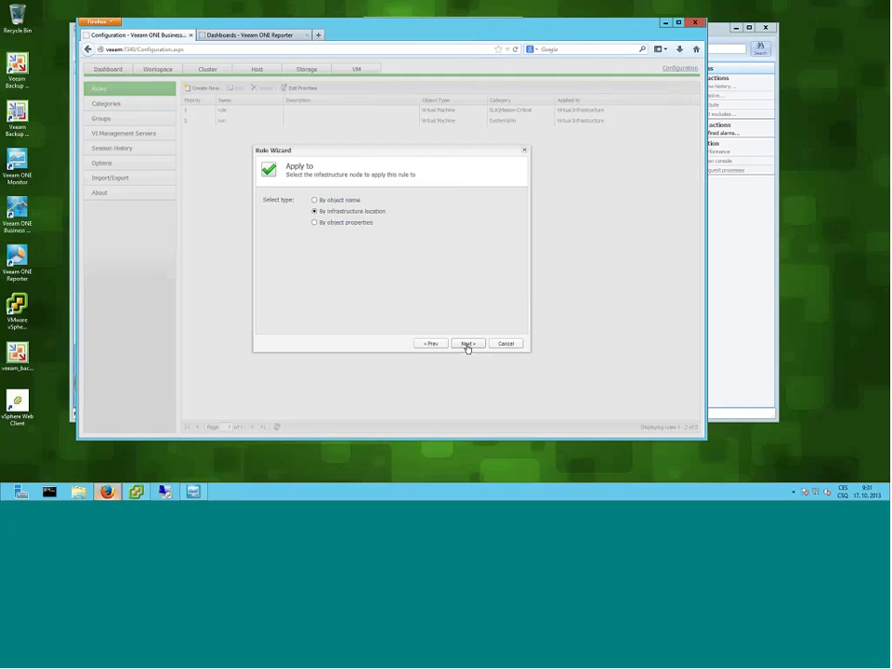
pyautogui.click(315, 224)
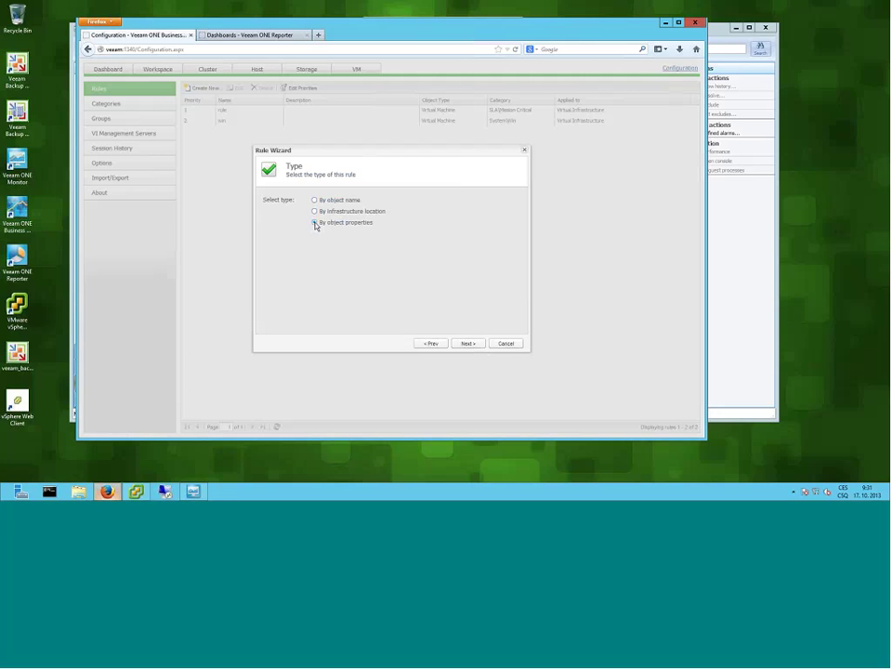
pyautogui.click(468, 344)
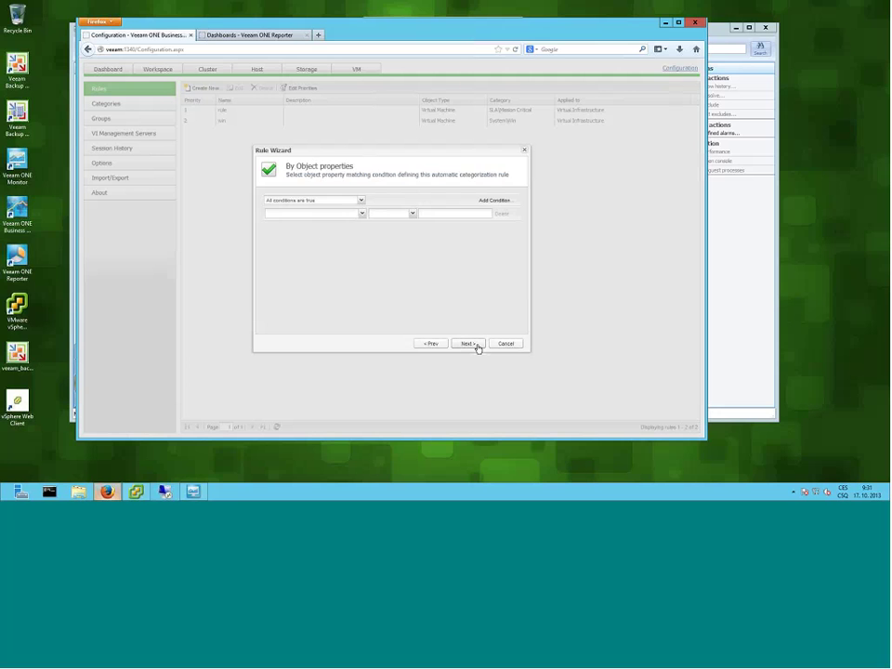
# - Set the rule condition to Guest OS Contains windows
pyautogui.click(361, 201)
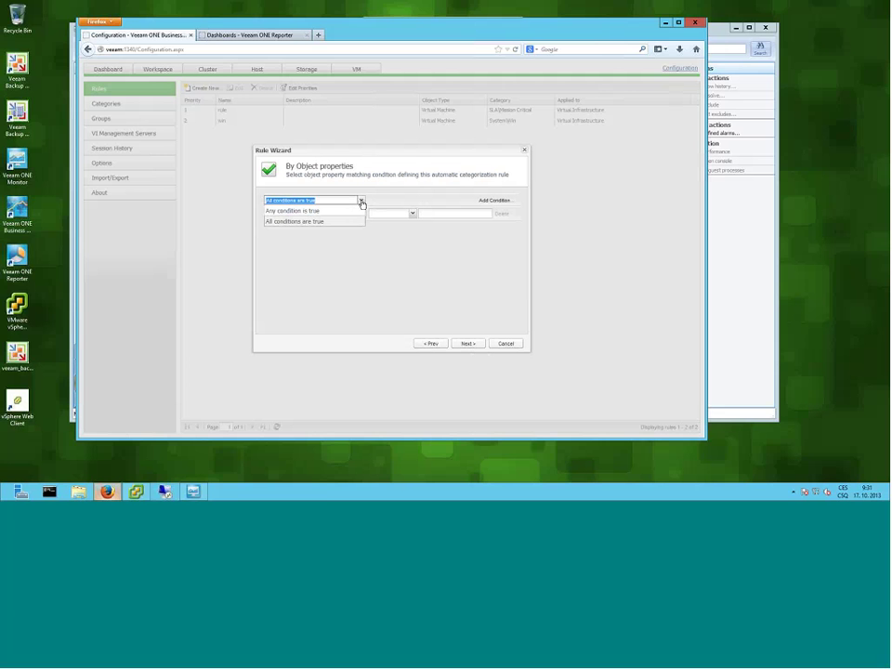
pyautogui.click(361, 220)
pyautogui.click(361, 213)
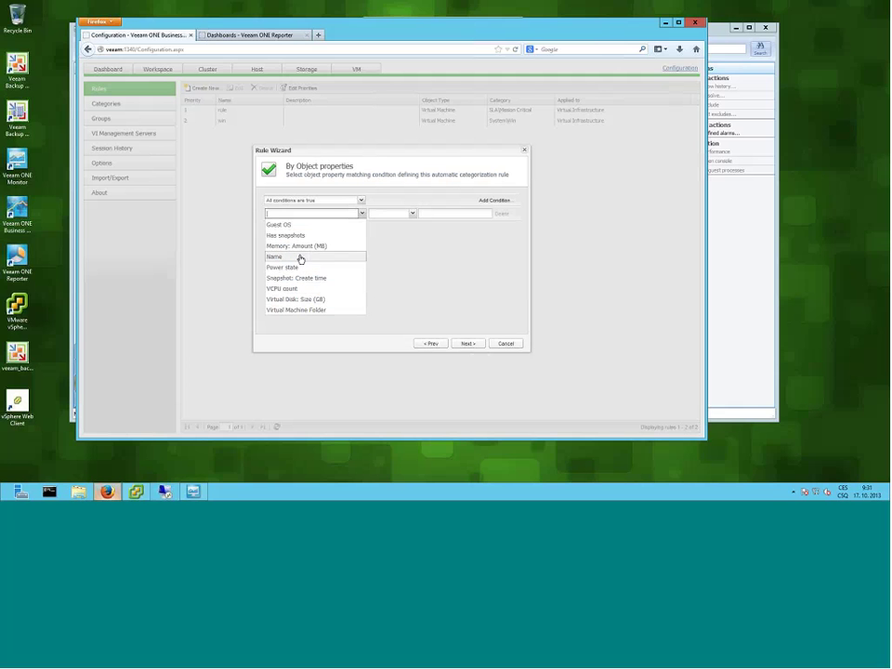
pyautogui.click(291, 226)
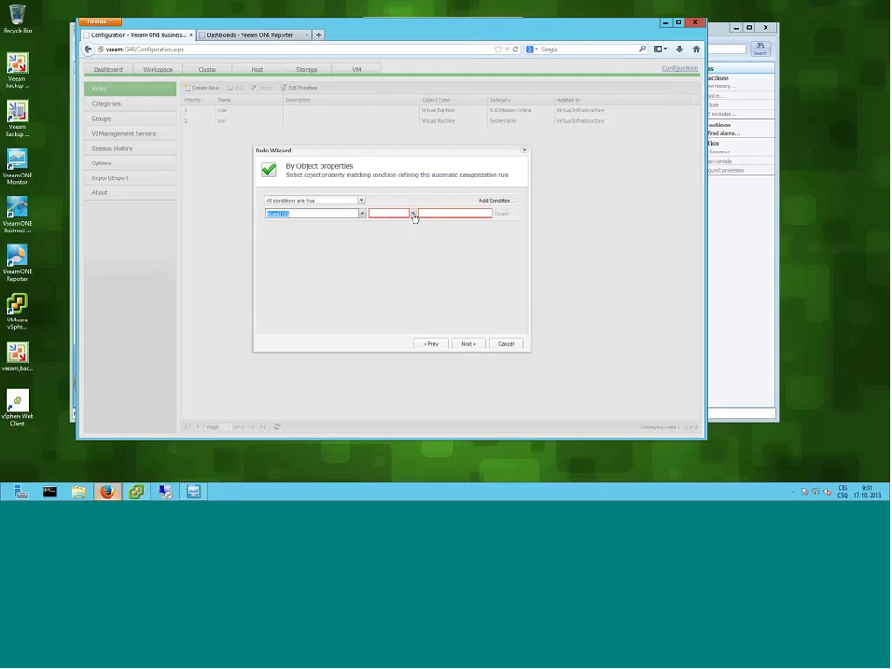
pyautogui.click(413, 214)
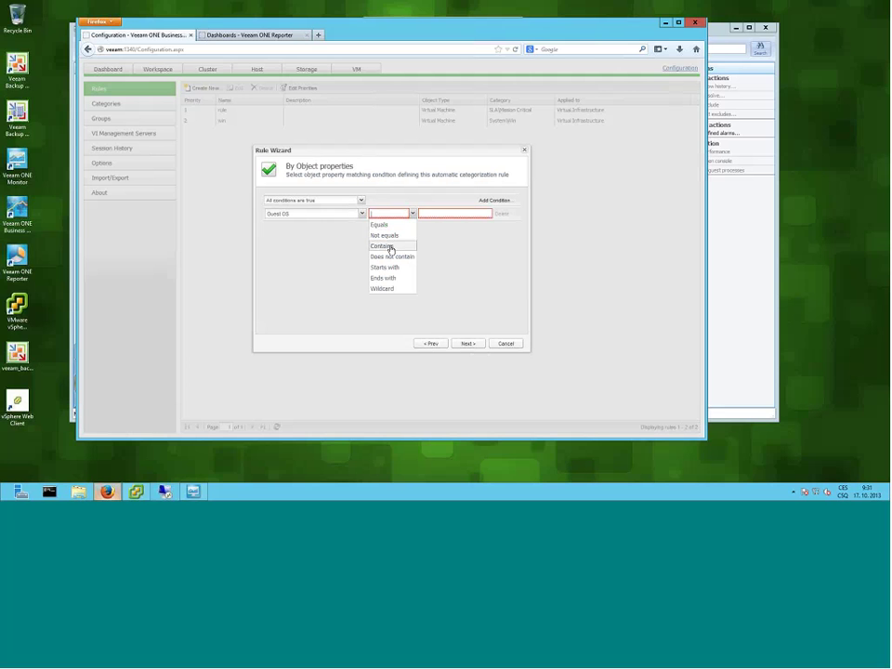
pyautogui.click(391, 247)
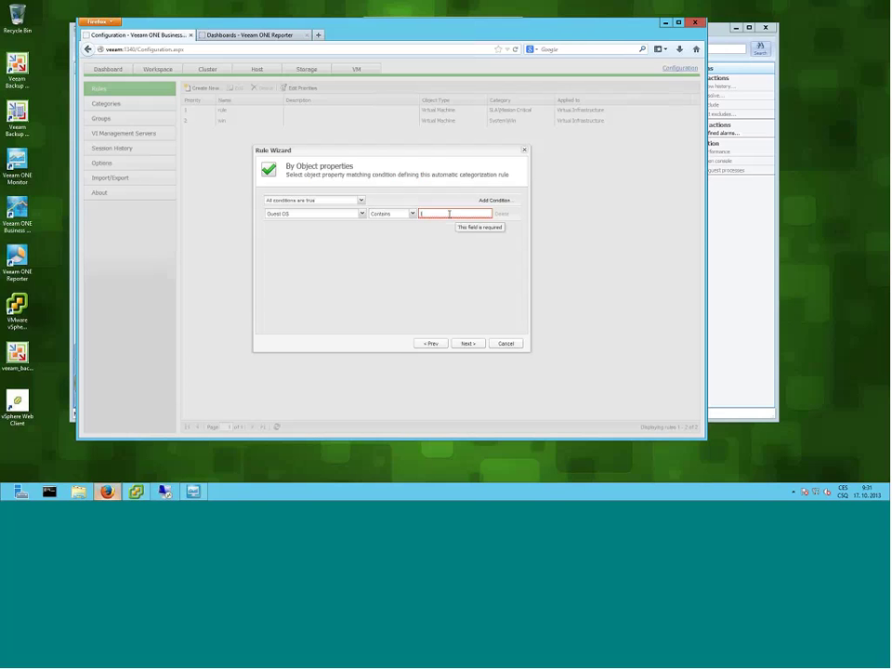
pyautogui.click(450, 213)
pyautogui.write('lin')
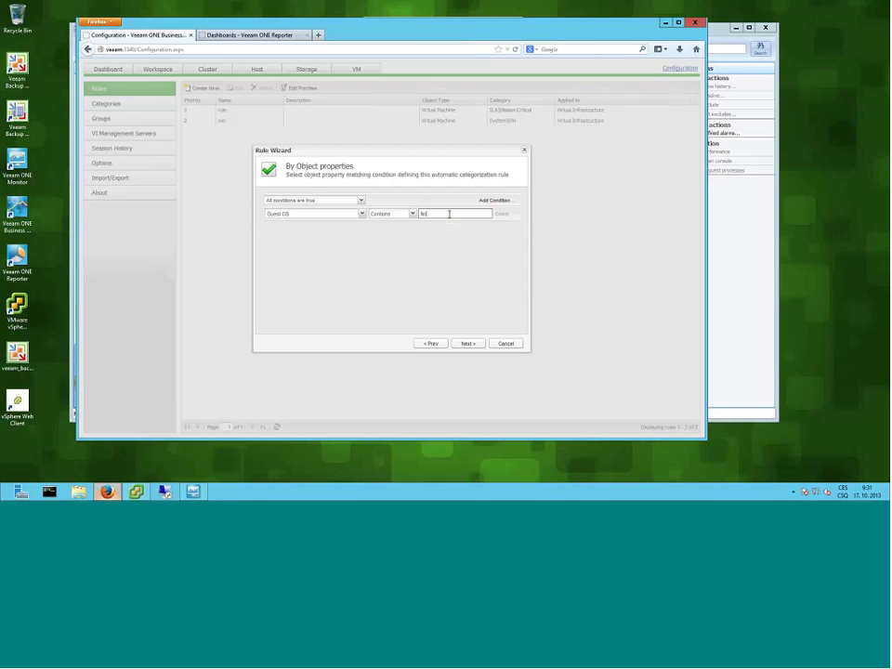
pyautogui.press('BackSpace')
pyautogui.press('BackSpace')
pyautogui.press('BackSpace')
pyautogui.write('windows')
# - Go back to the name page and rename the rule to windows
pyautogui.click(432, 344)
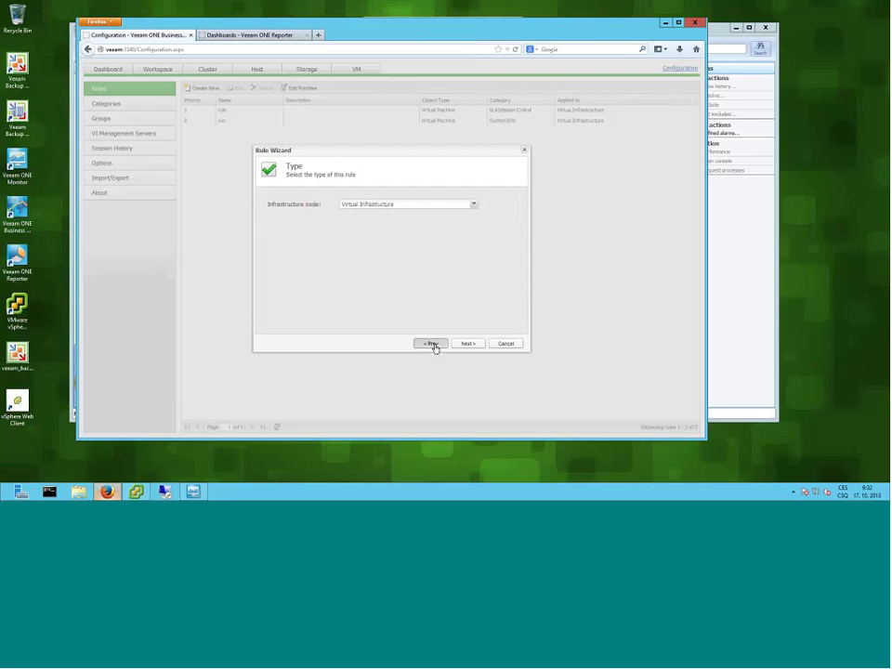
pyautogui.click(433, 345)
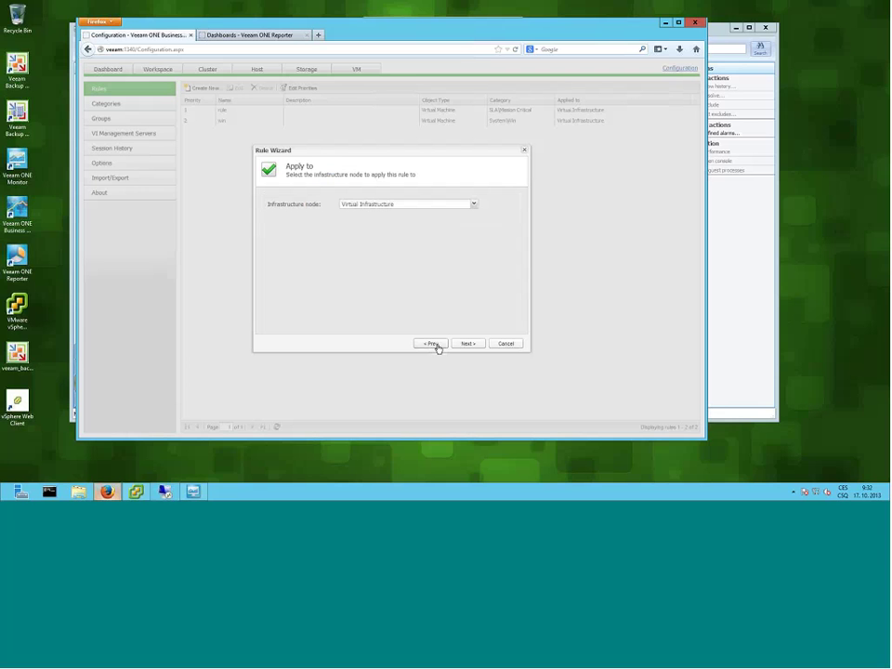
pyautogui.click(435, 346)
pyautogui.click(432, 343)
pyautogui.click(320, 199)
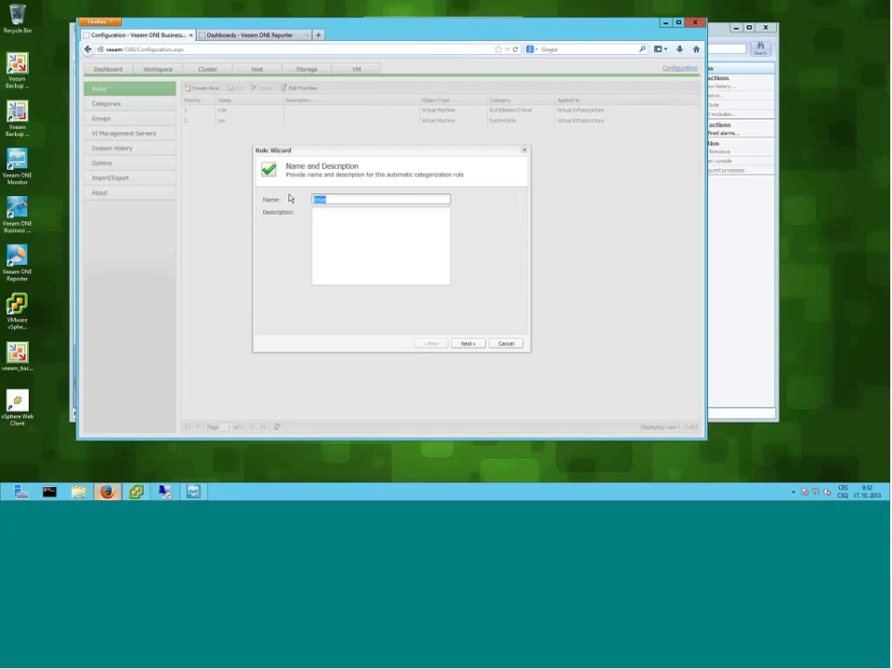
pyautogui.write('windows')
# - Assign matching VMs to the System/Win group and finish the rule wizard
pyautogui.click(469, 344)
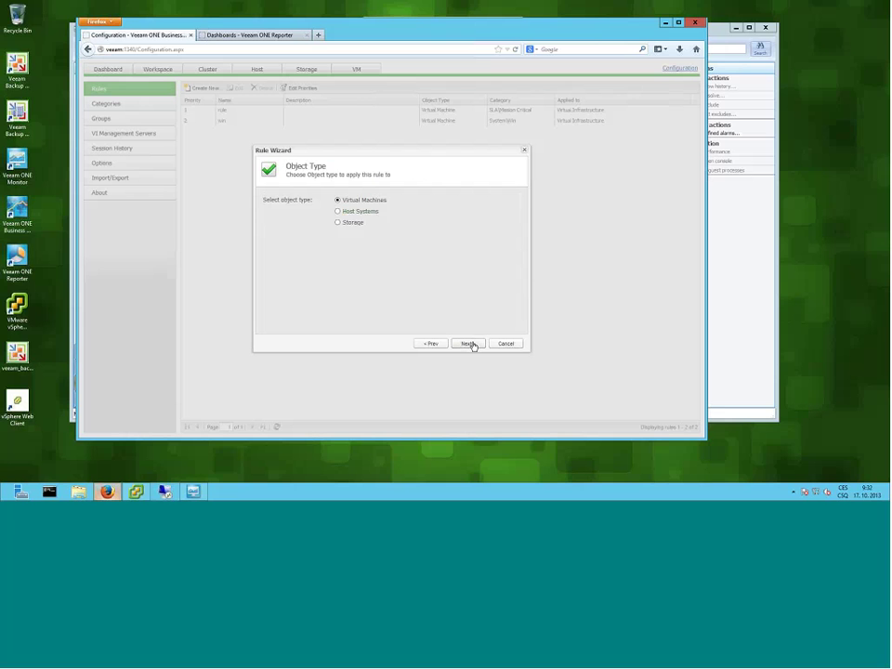
pyautogui.click(469, 344)
pyautogui.click(470, 343)
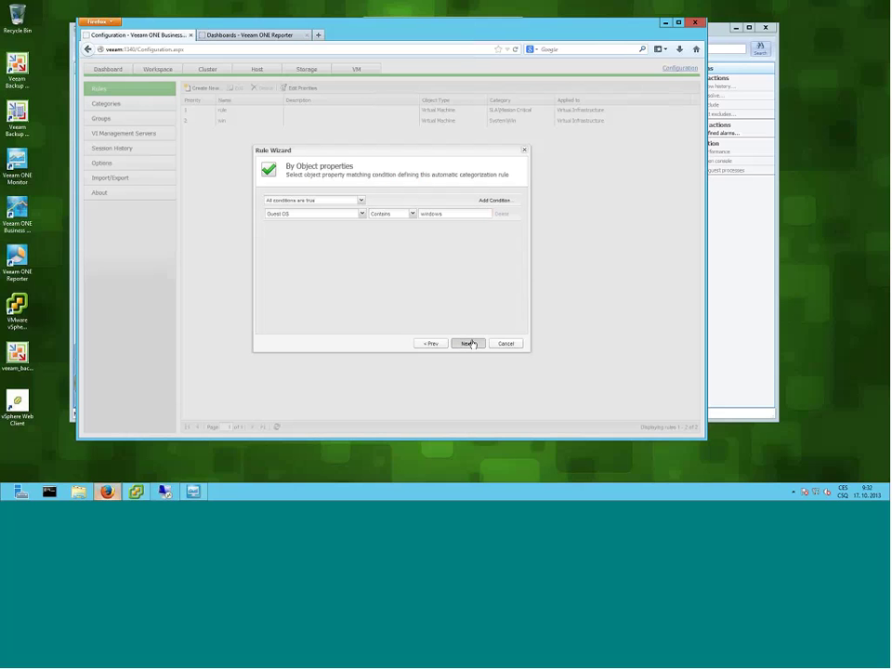
pyautogui.click(469, 344)
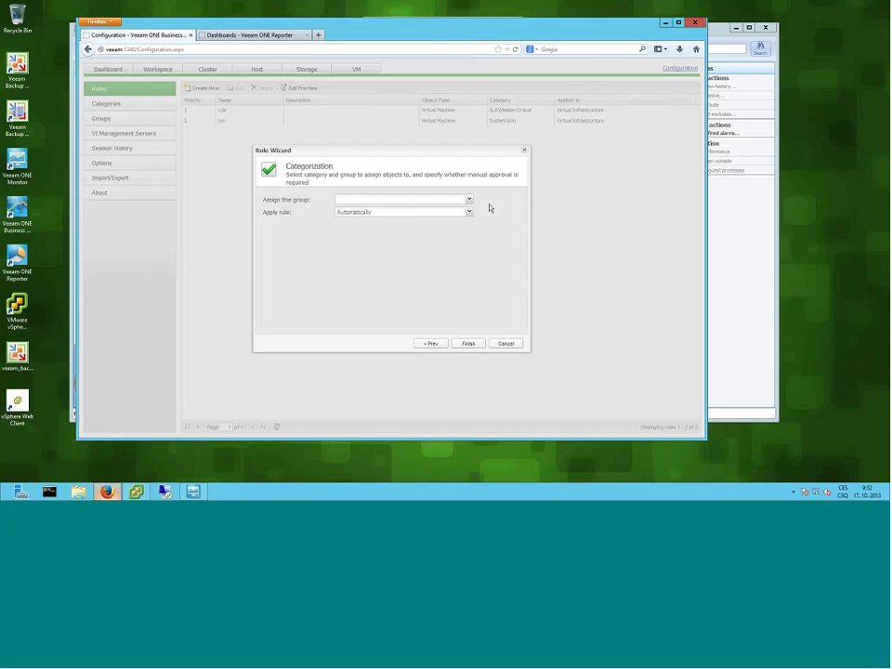
pyautogui.click(469, 200)
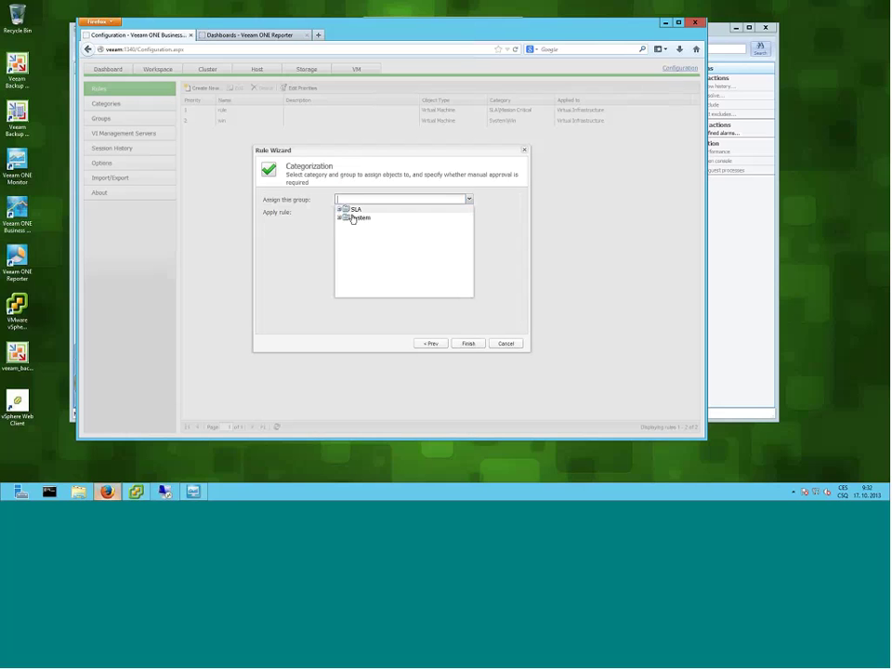
pyautogui.click(340, 219)
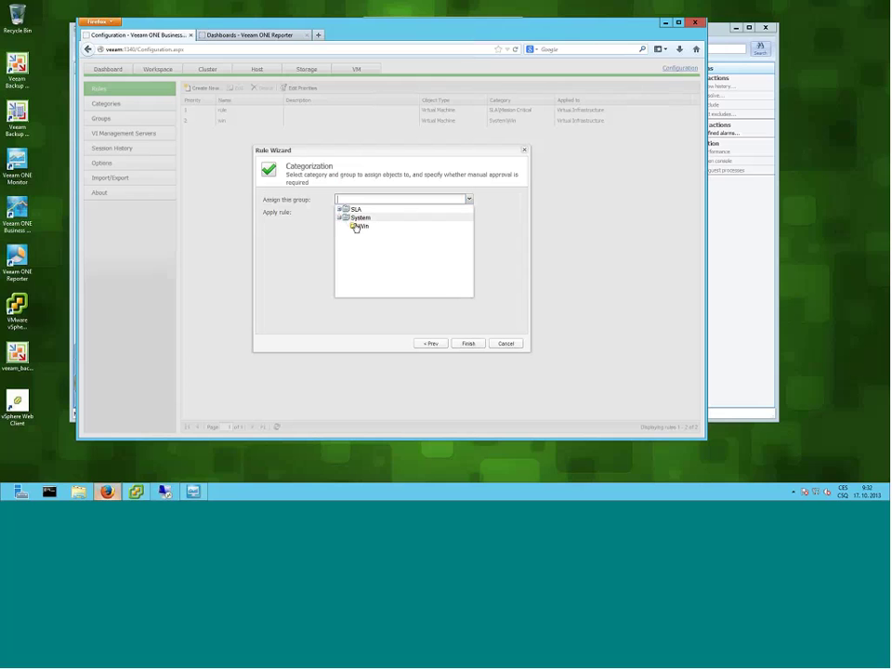
pyautogui.click(363, 227)
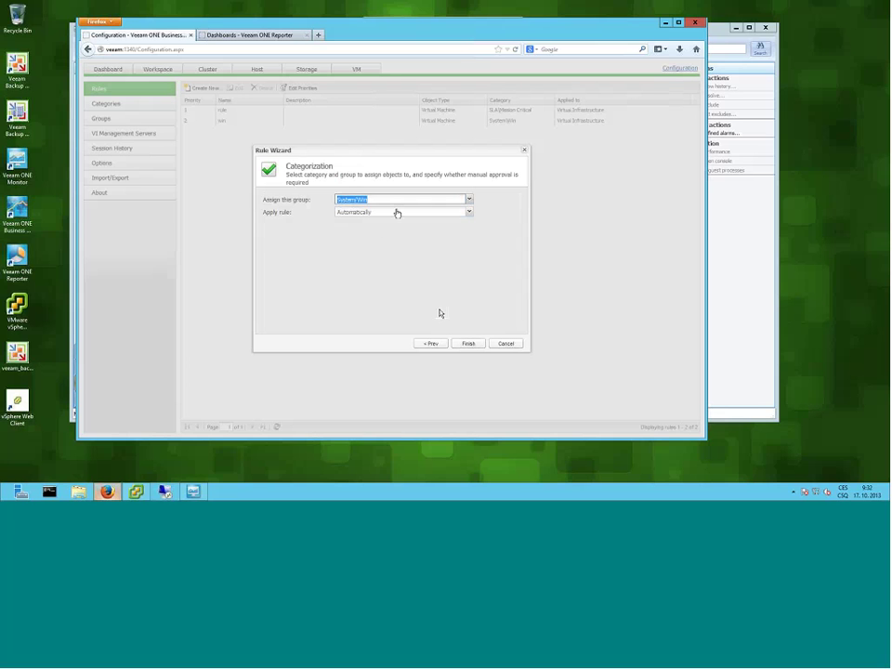
pyautogui.click(469, 346)
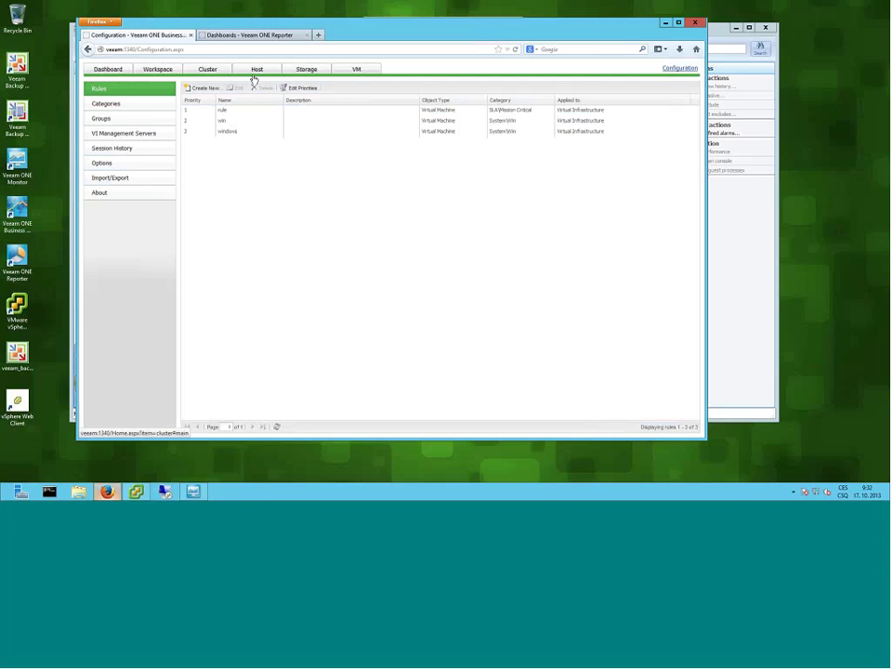
# - Open the VM tab's System chart details, showing 3 Win and 4 Not set VMs
pyautogui.click(359, 72)
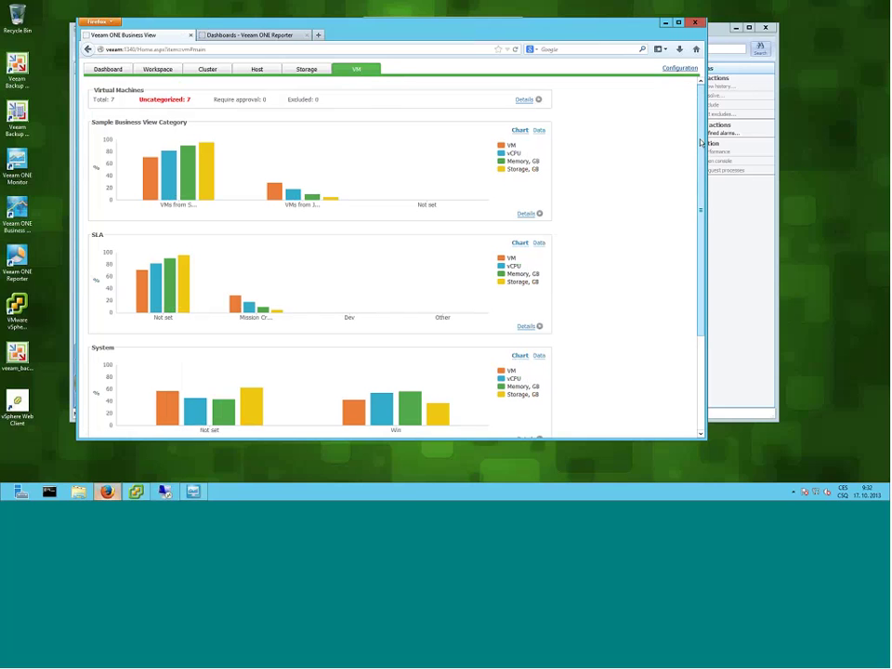
pyautogui.moveTo(701, 141); pyautogui.dragTo(702, 148)
pyautogui.scroll(-2, 697, 185)
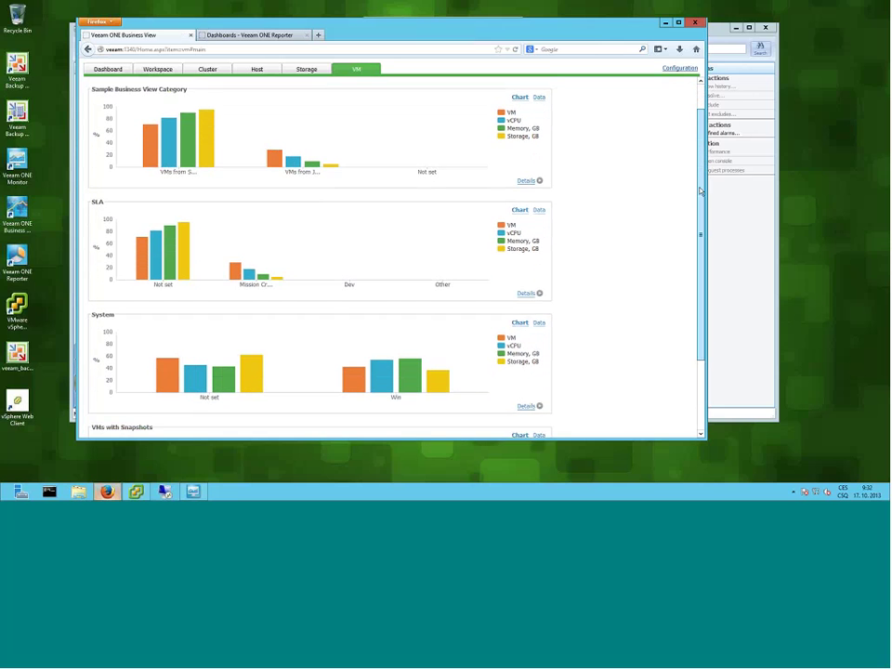
pyautogui.scroll(-2, 692, 239)
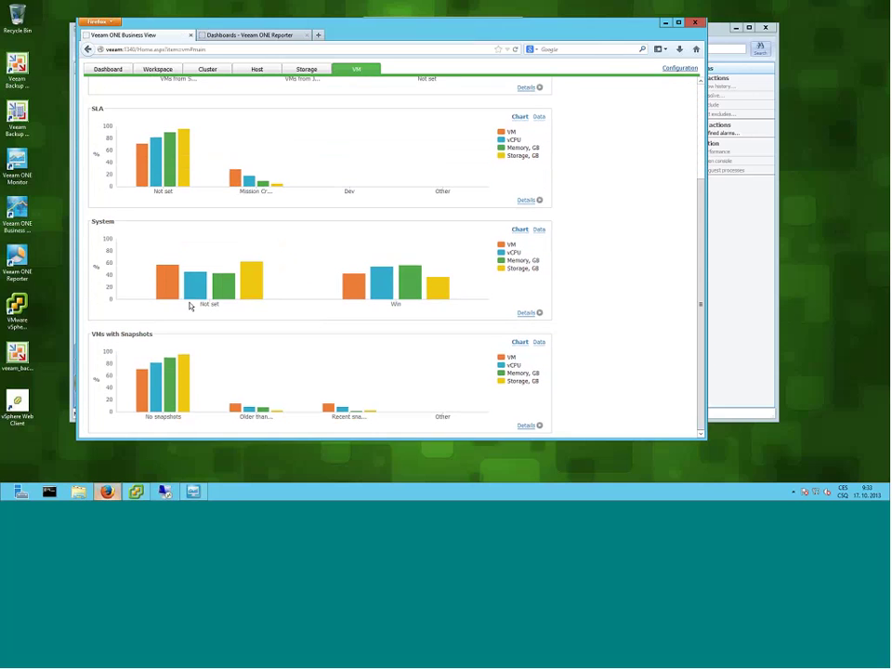
pyautogui.moveTo(389, 281)
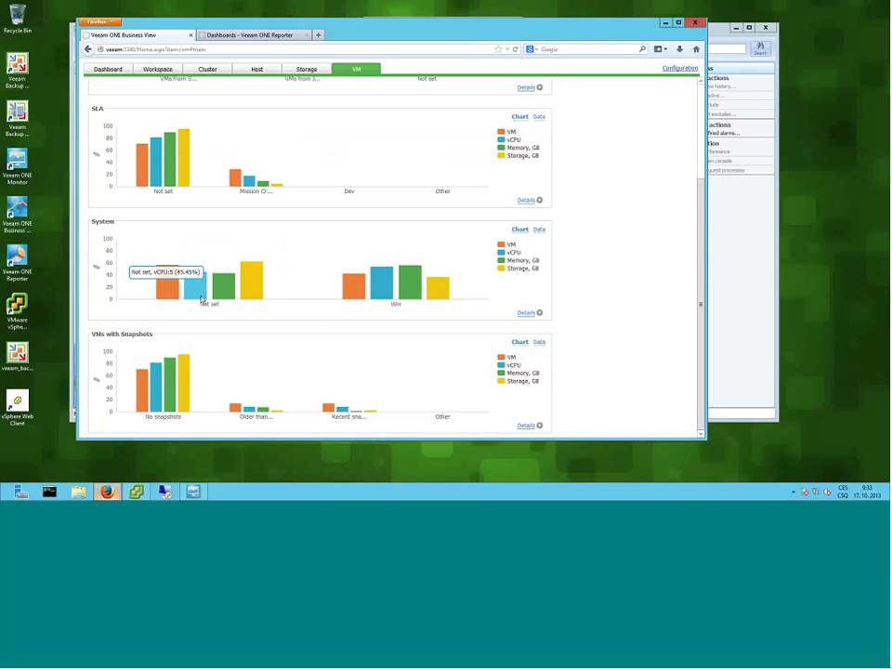
pyautogui.click(525, 313)
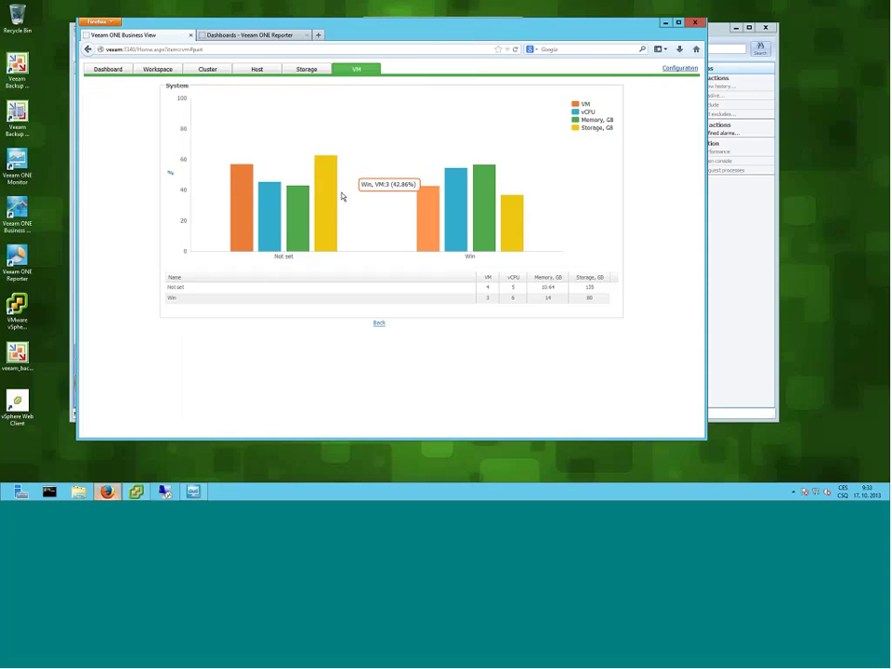
pyautogui.moveTo(297, 219)
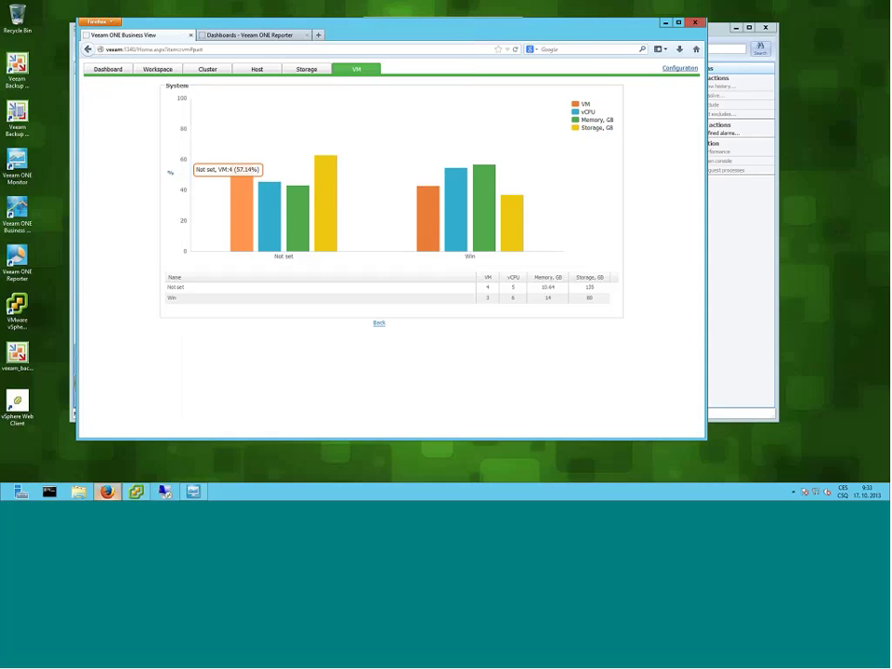
# - Open the Dashboard and scroll down to the Virtual Machine categorization chart
pyautogui.click(108, 69)
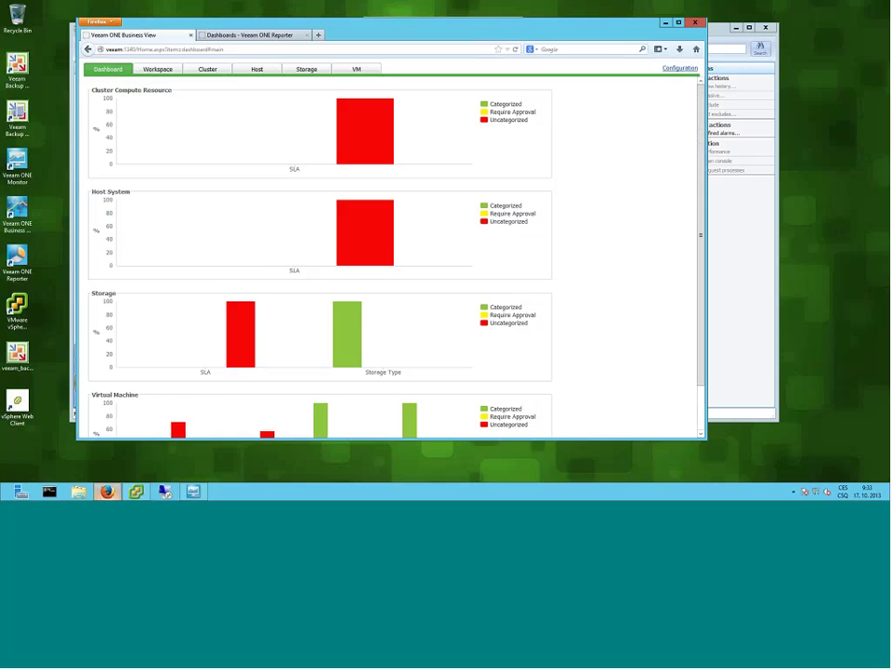
pyautogui.scroll(-1, 631, 259)
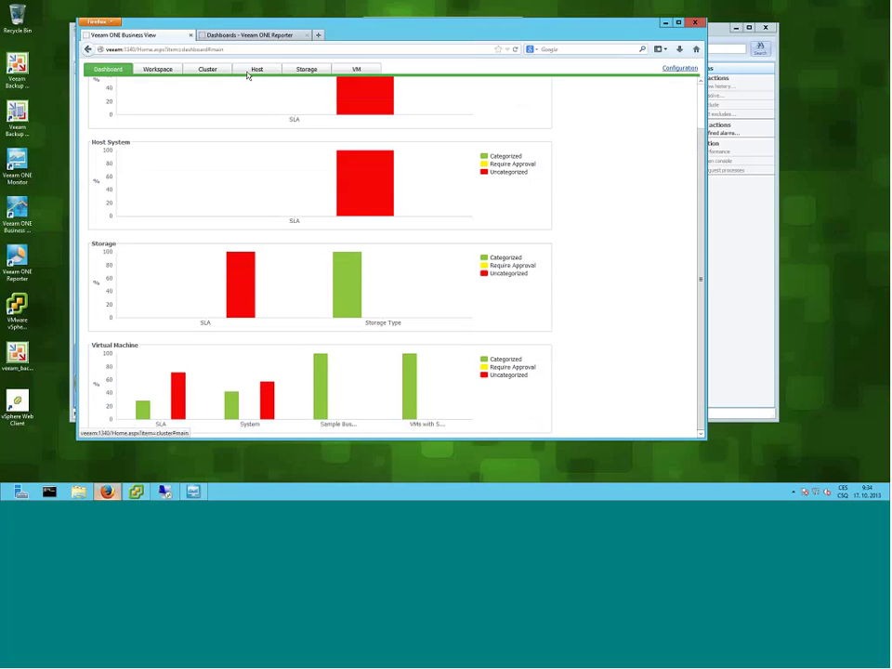
# - Open the Workspace table of seven VMs with their SLA, System and snapshot categories
pyautogui.click(161, 69)
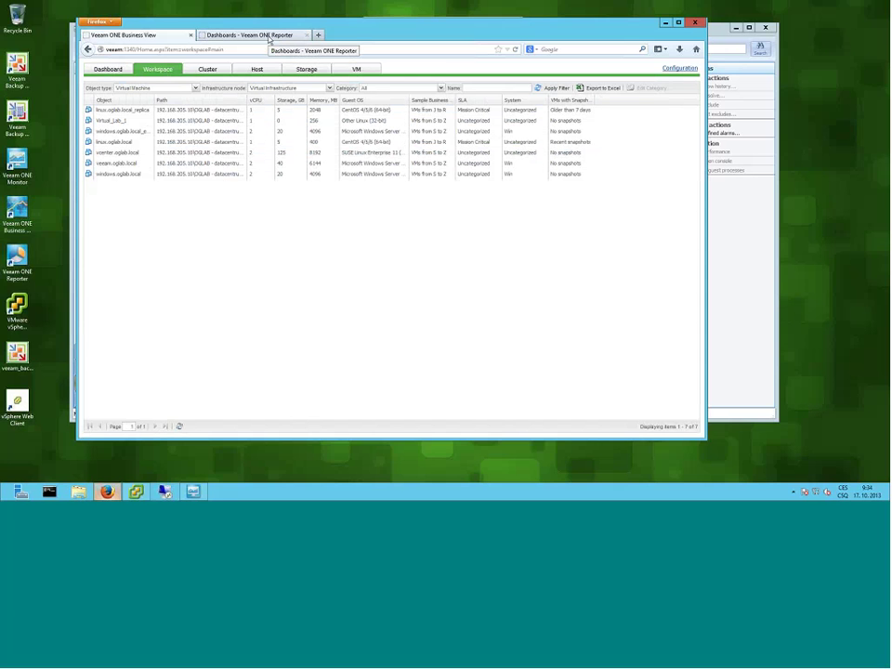
# - Switch to the Veeam ONE Reporter tab and return to its Dashboards overview page
pyautogui.click(256, 35)
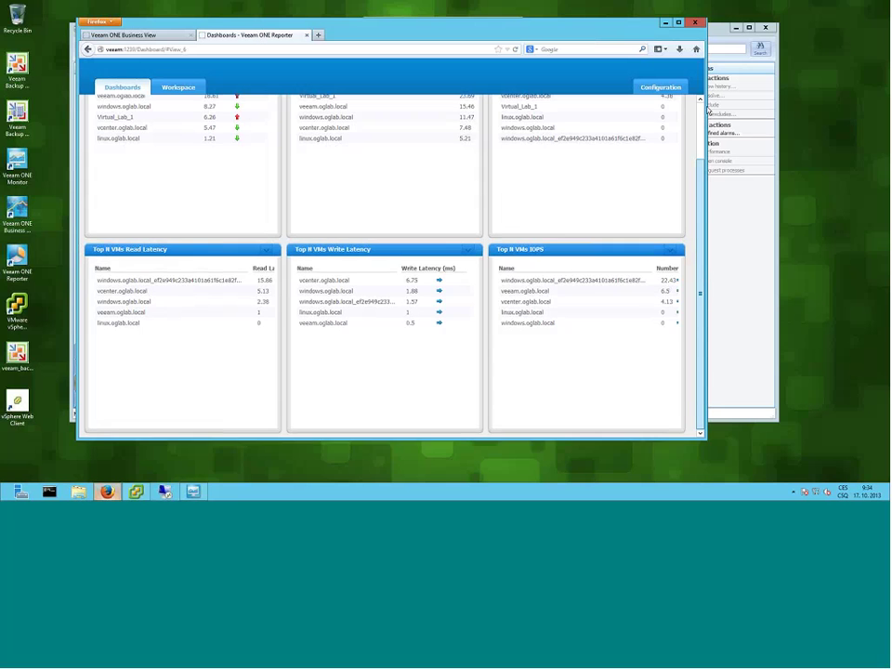
pyautogui.scroll(2, 149, 99)
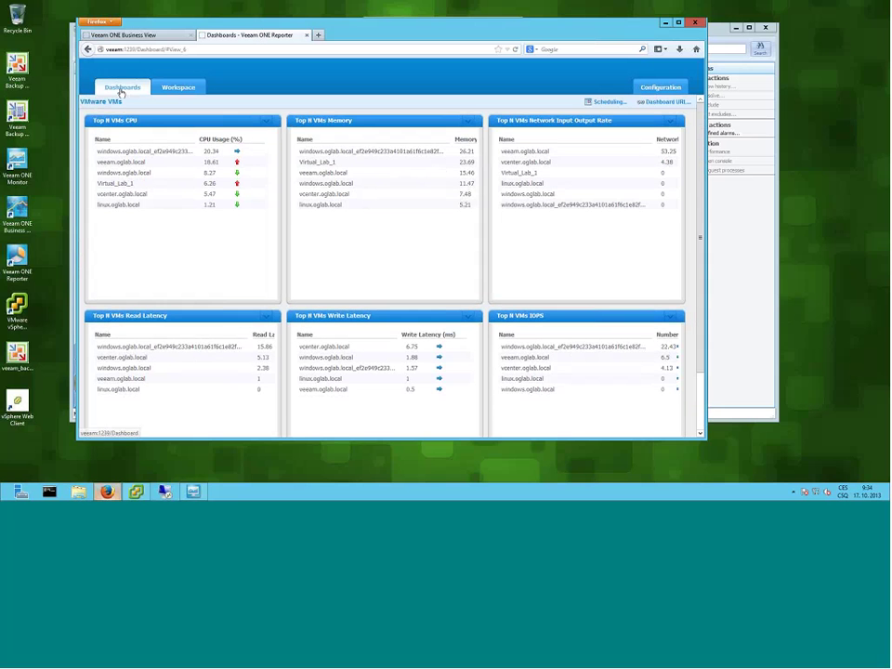
pyautogui.click(121, 90)
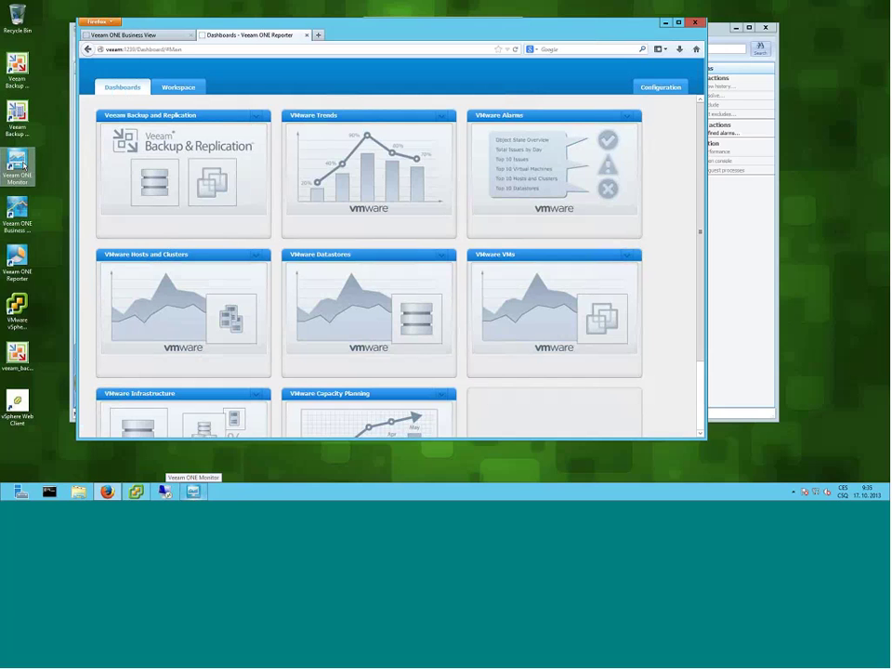
pyautogui.moveTo(125, 115)
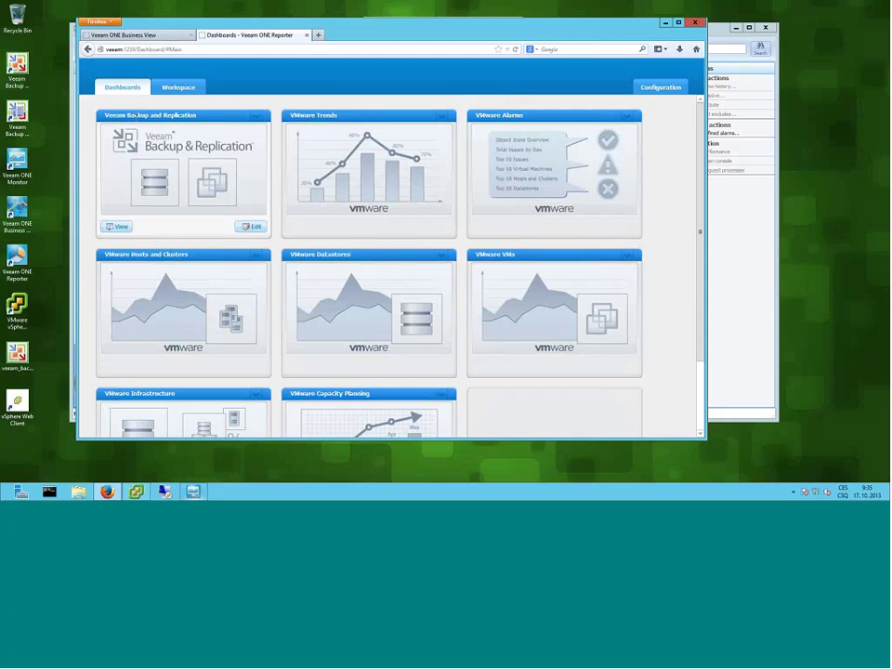
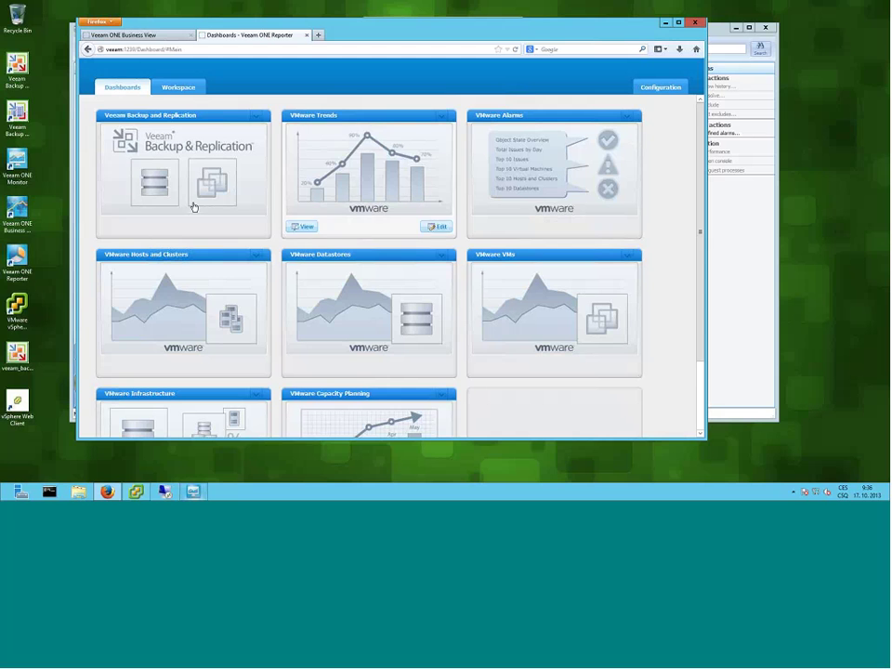
# - Scroll the Dashboards tiles down until the VMware Infrastructure and Capacity Planning tiles appear
pyautogui.moveTo(186, 207)
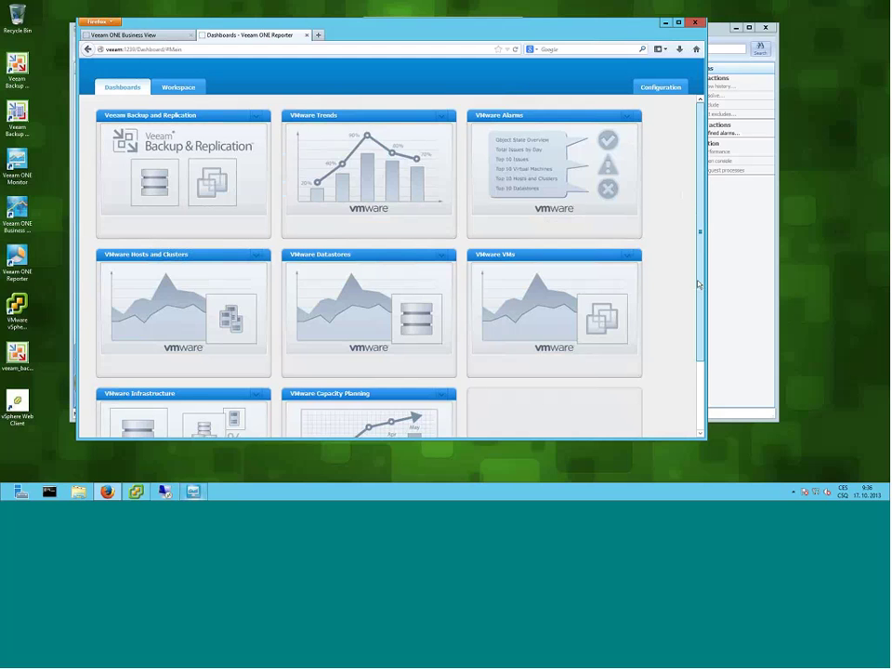
pyautogui.moveTo(699, 284); pyautogui.dragTo(701, 416)
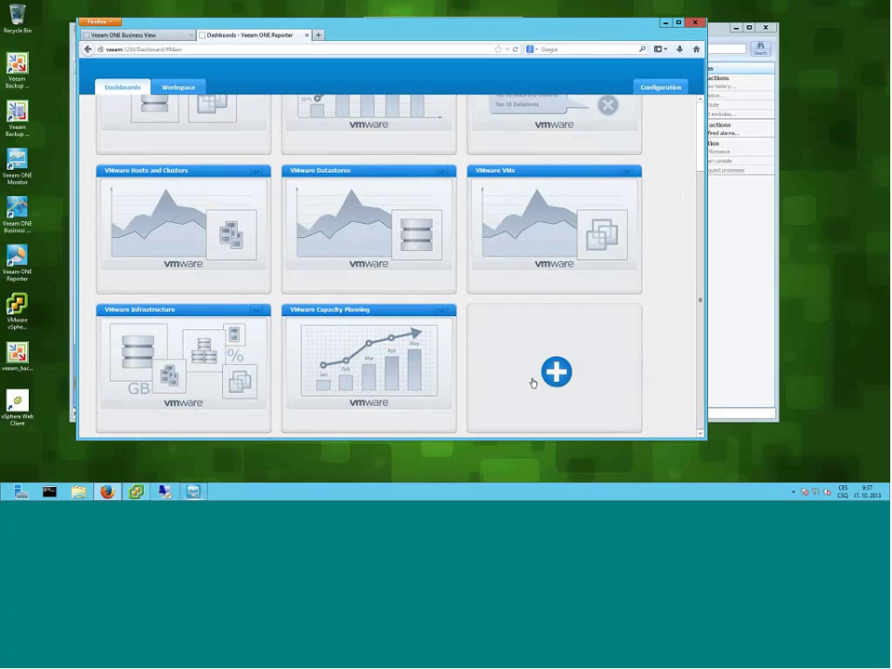
pyautogui.moveTo(391, 386)
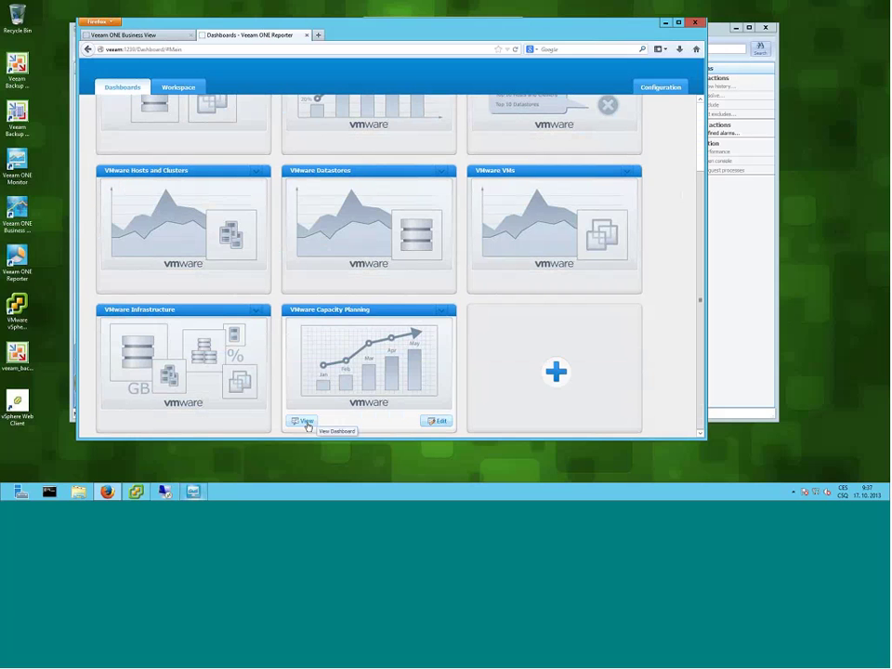
# - Open VMware Capacity Planning and highlight iSCSI_STORAGE1, esx2-local-storage and its Days Left value
pyautogui.click(307, 423)
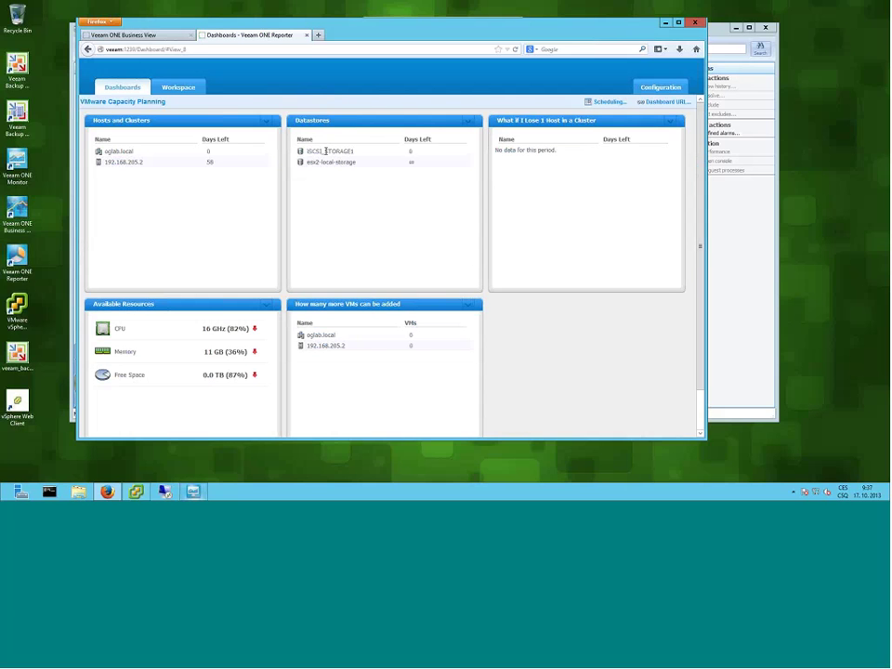
pyautogui.moveTo(308, 152); pyautogui.dragTo(418, 154)
pyautogui.click(354, 149)
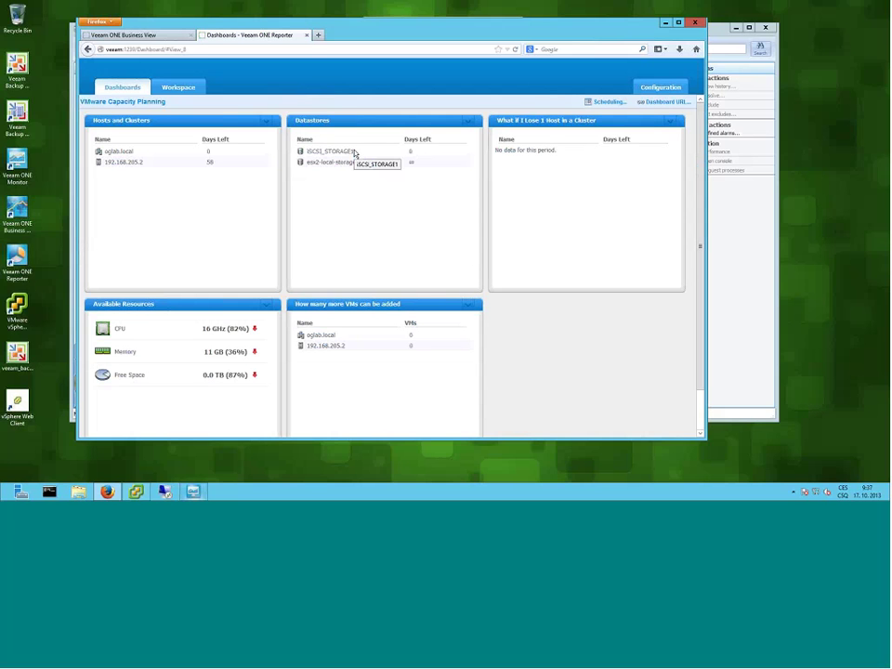
pyautogui.moveTo(338, 164)
pyautogui.mouseDown()
pyautogui.moveTo(419, 173)
pyautogui.moveTo(343, 169)
pyautogui.moveTo(353, 162)
pyautogui.mouseUp()
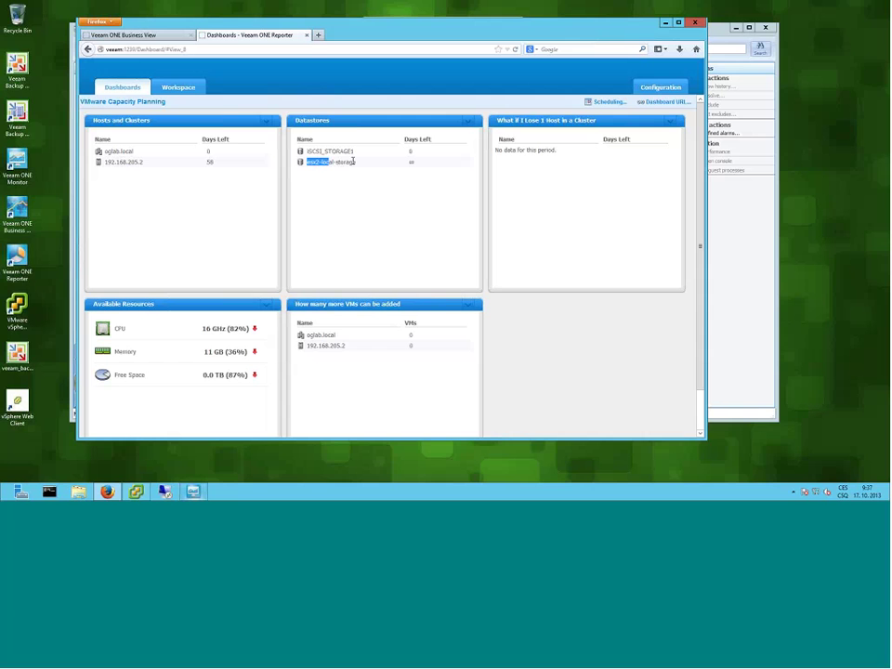
pyautogui.click(412, 163)
pyautogui.doubleClick(411, 163)
pyautogui.click(611, 102)
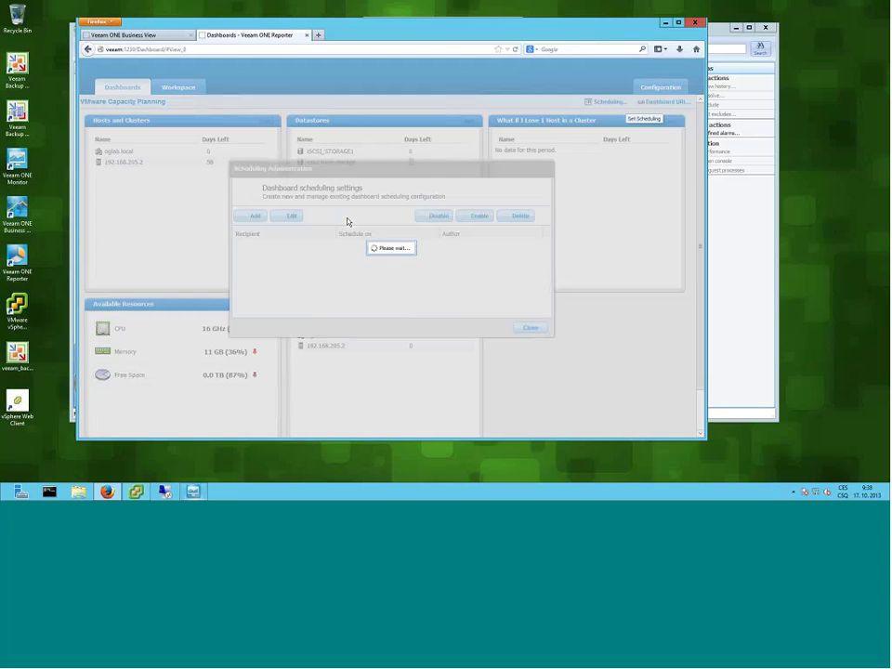
pyautogui.click(251, 216)
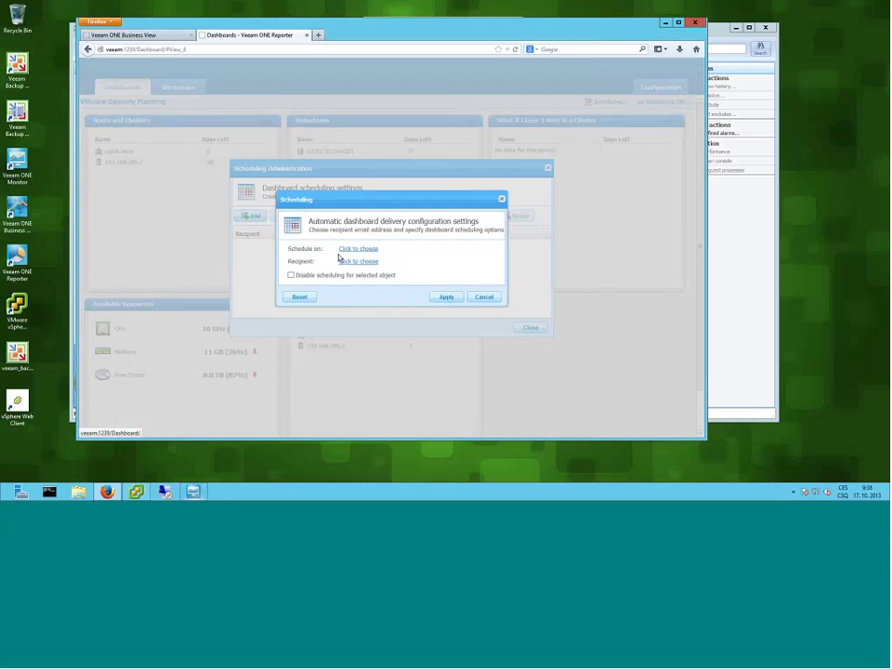
pyautogui.click(479, 297)
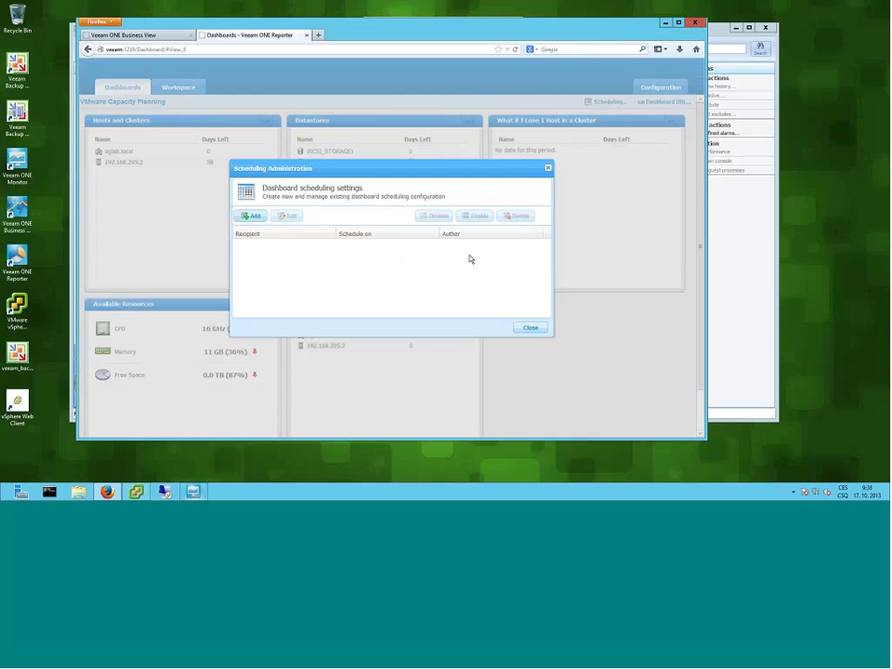
pyautogui.click(526, 329)
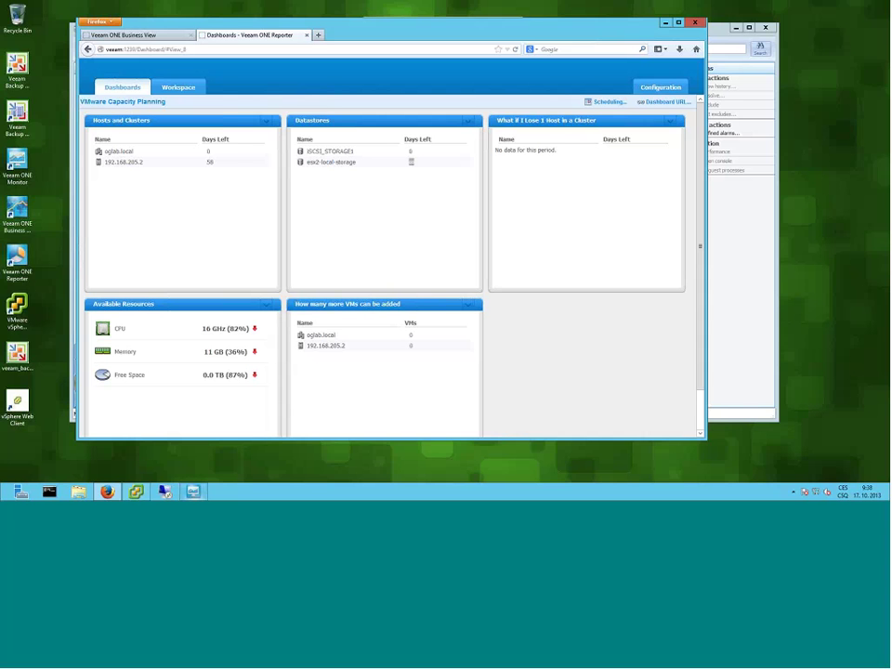
pyautogui.click(668, 106)
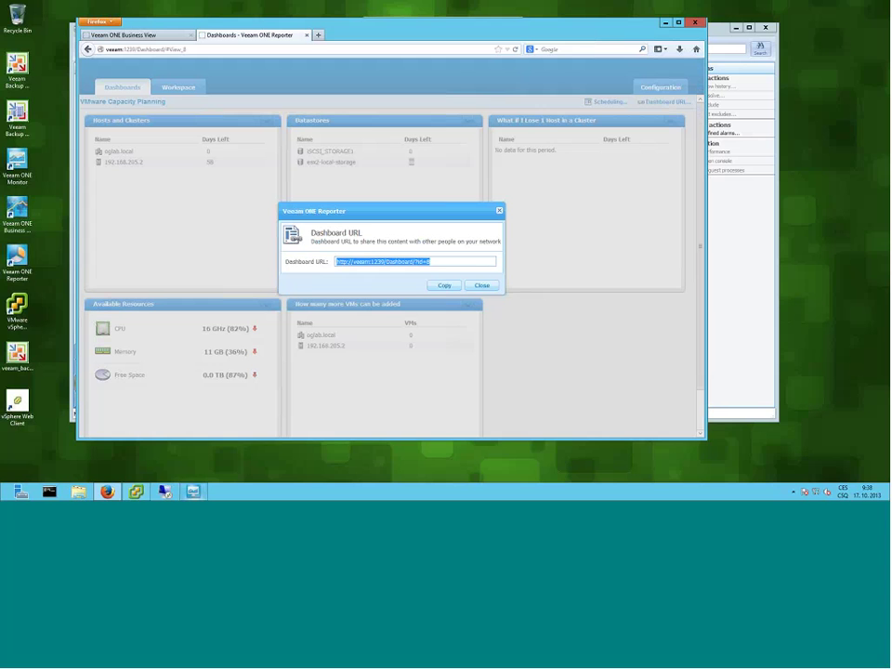
pyautogui.click(442, 280)
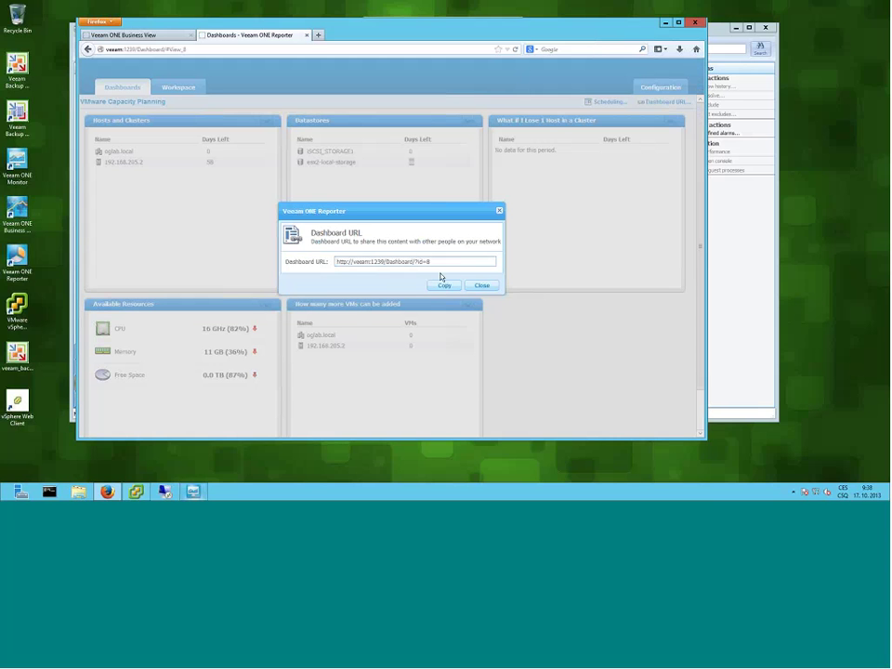
pyautogui.moveTo(451, 263); pyautogui.dragTo(335, 265)
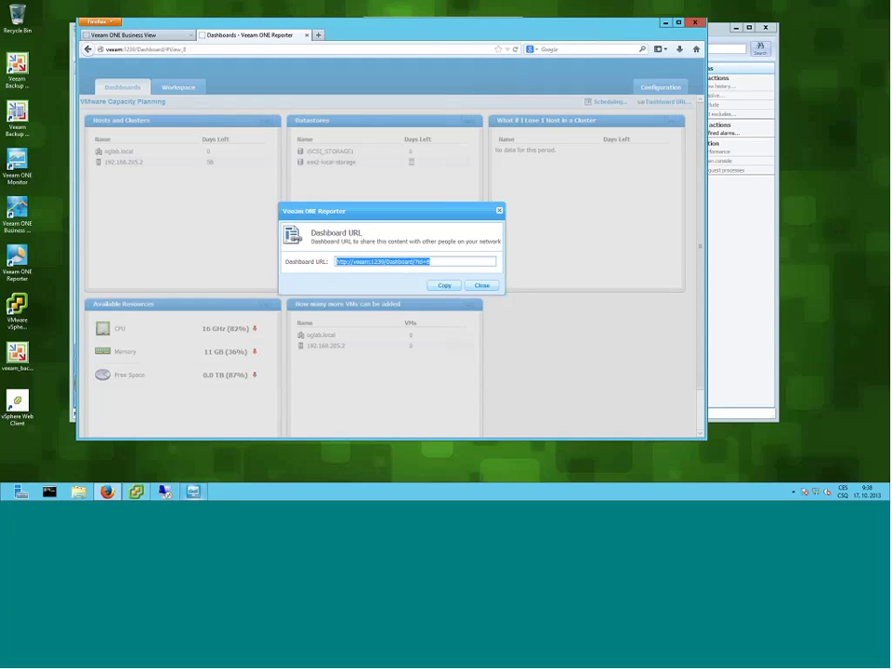
pyautogui.click(477, 285)
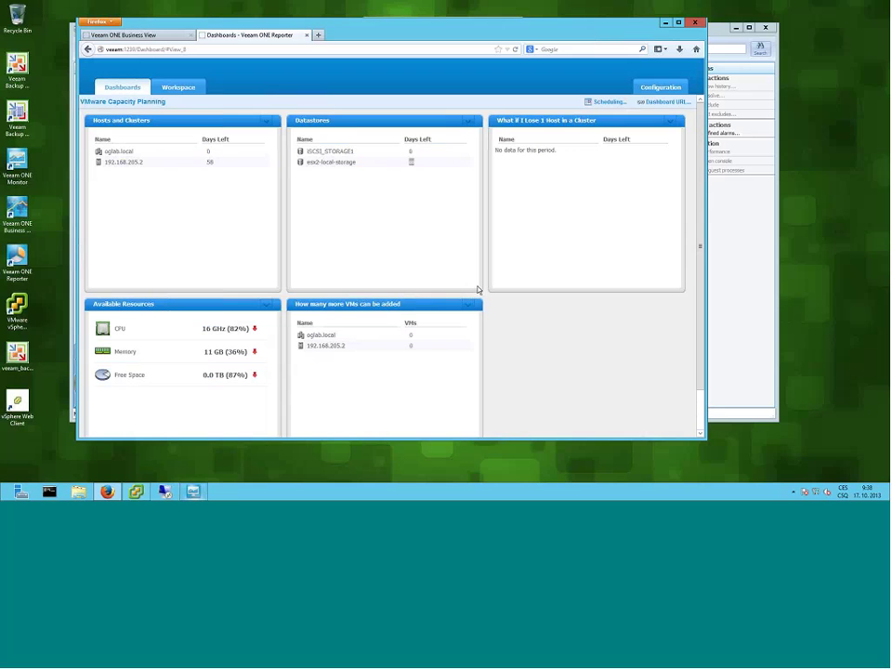
pyautogui.click(175, 92)
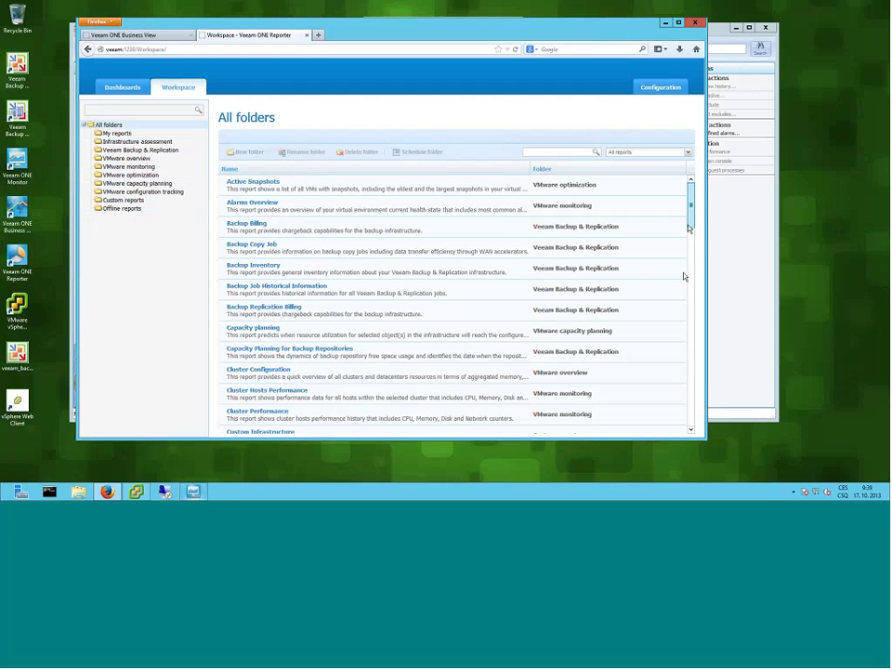
pyautogui.scroll(-8, 683, 275)
pyautogui.scroll(-10, 680, 295)
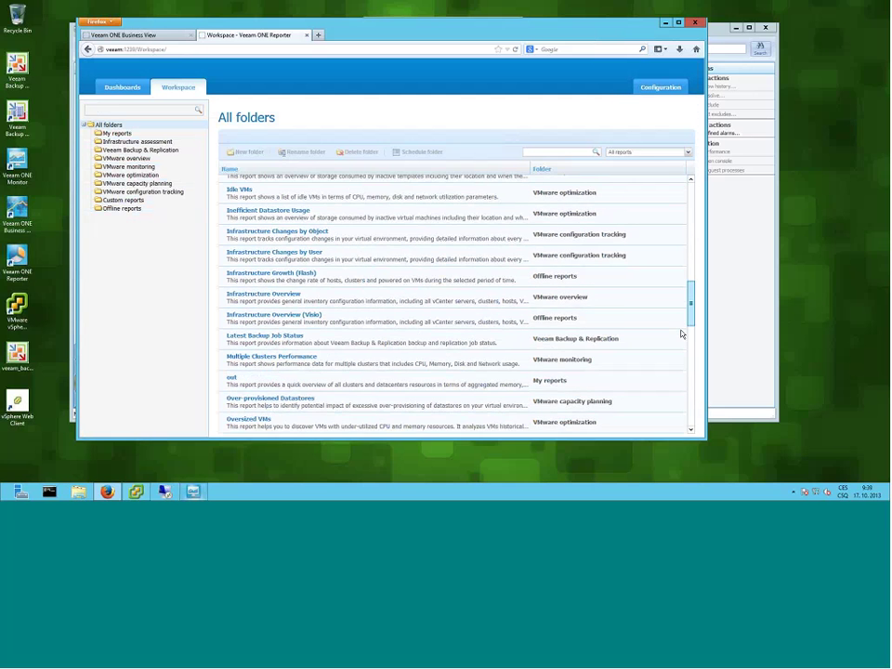
pyautogui.scroll(-4, 685, 385)
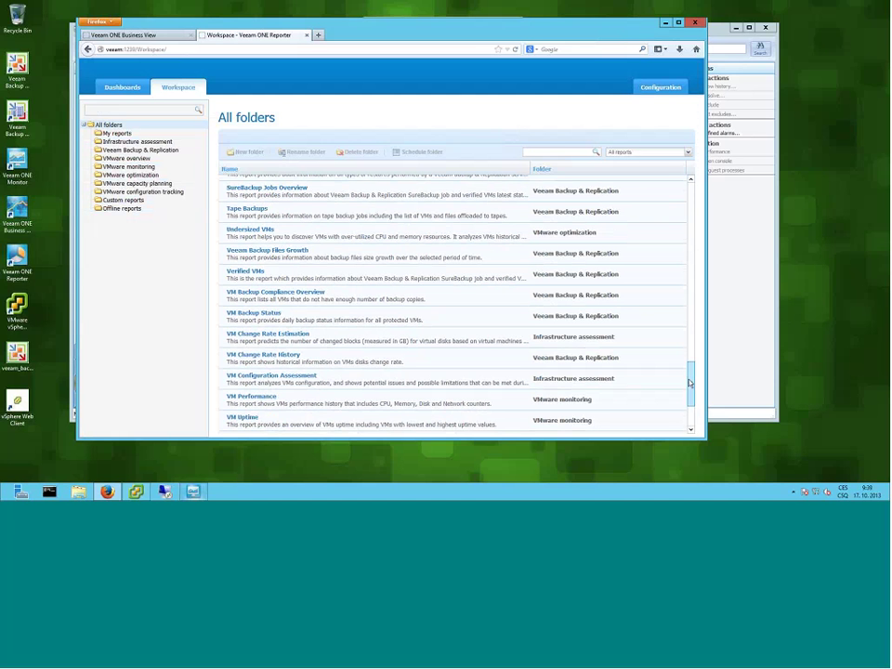
# - Open Configuration > Settings to display the SSRS Server options
pyautogui.click(656, 91)
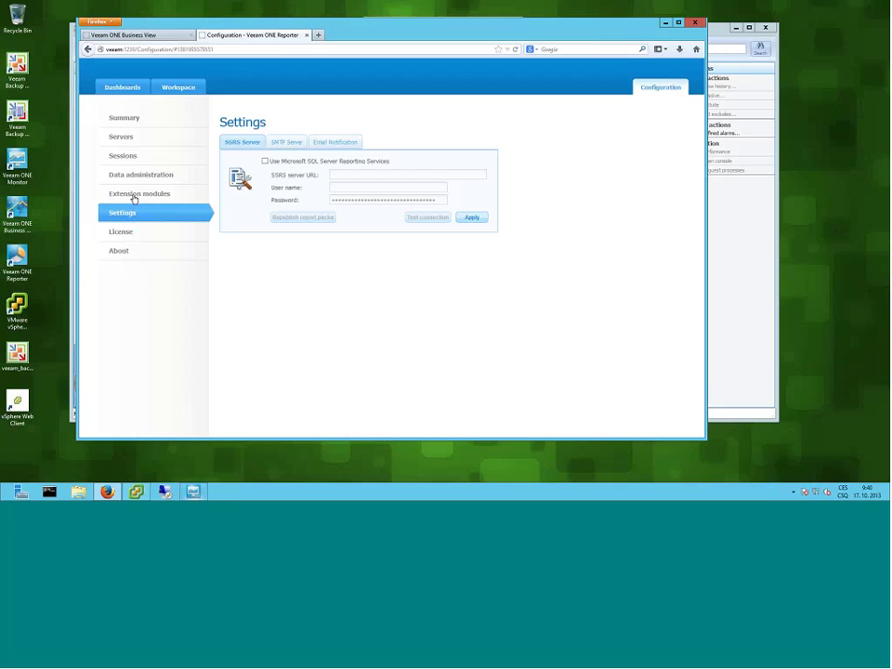
# - Open Extension modules and scroll through the installed report packs and widget packs
pyautogui.click(135, 197)
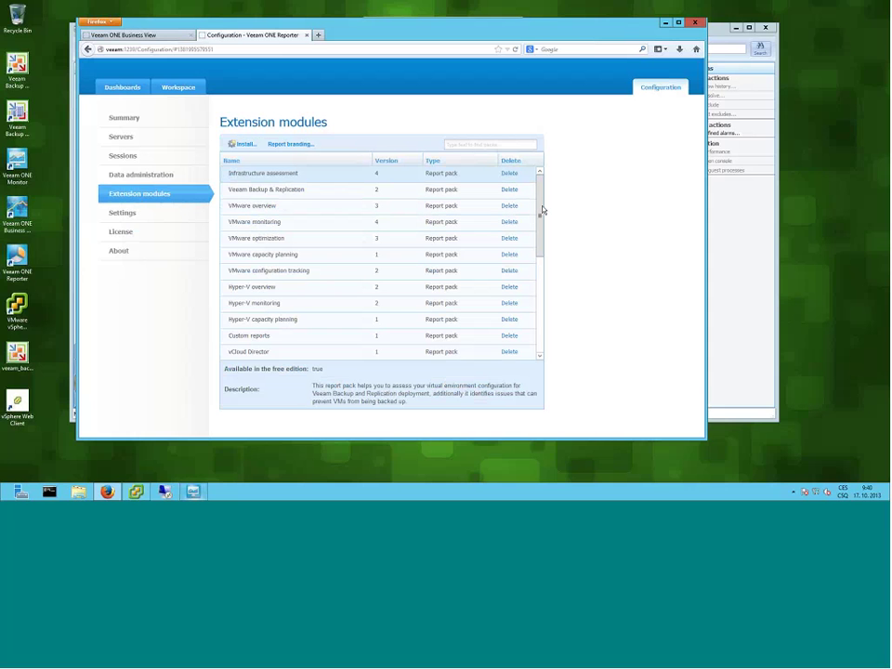
pyautogui.scroll(-5, 544, 279)
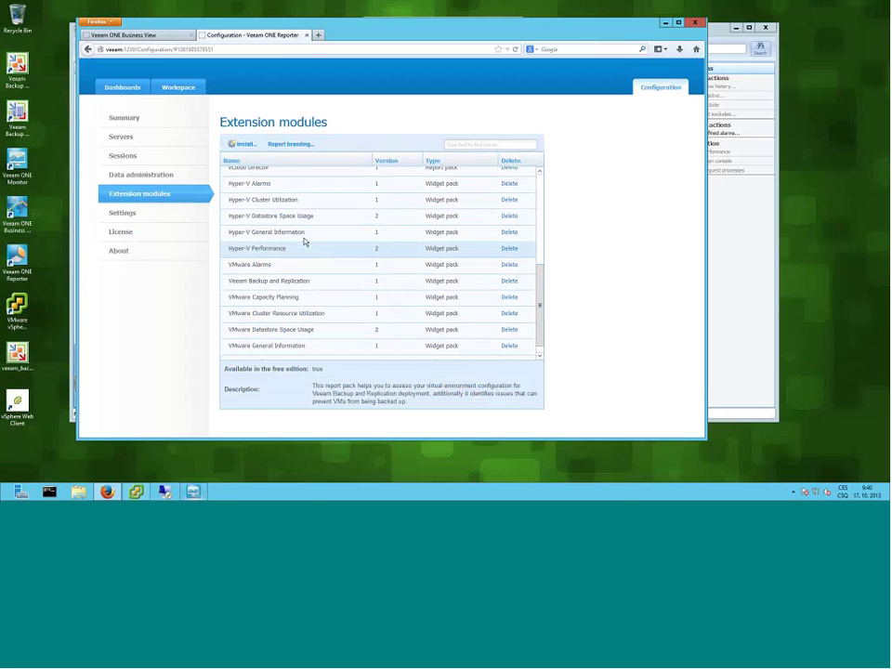
pyautogui.click(292, 147)
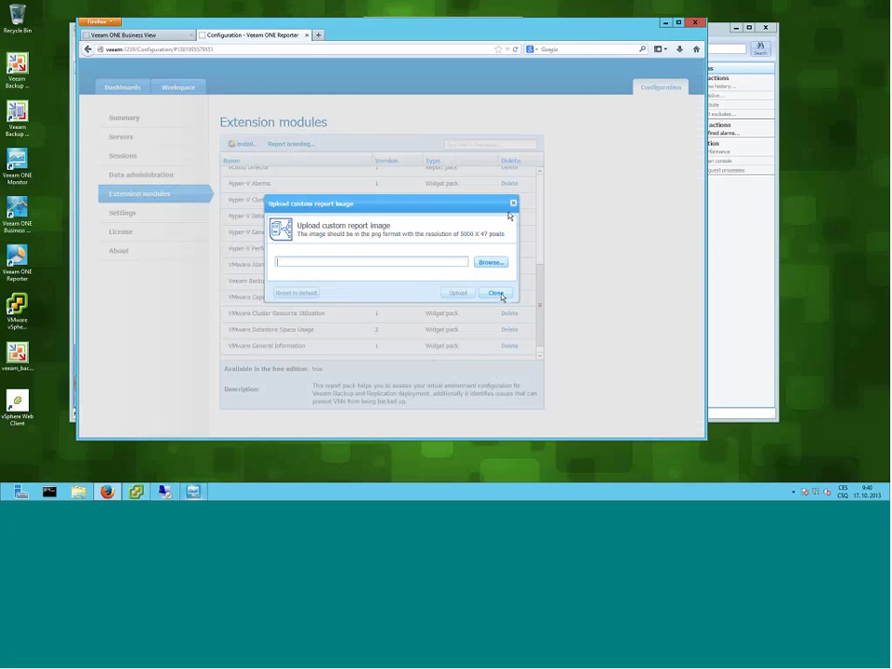
pyautogui.click(498, 294)
pyautogui.click(509, 297)
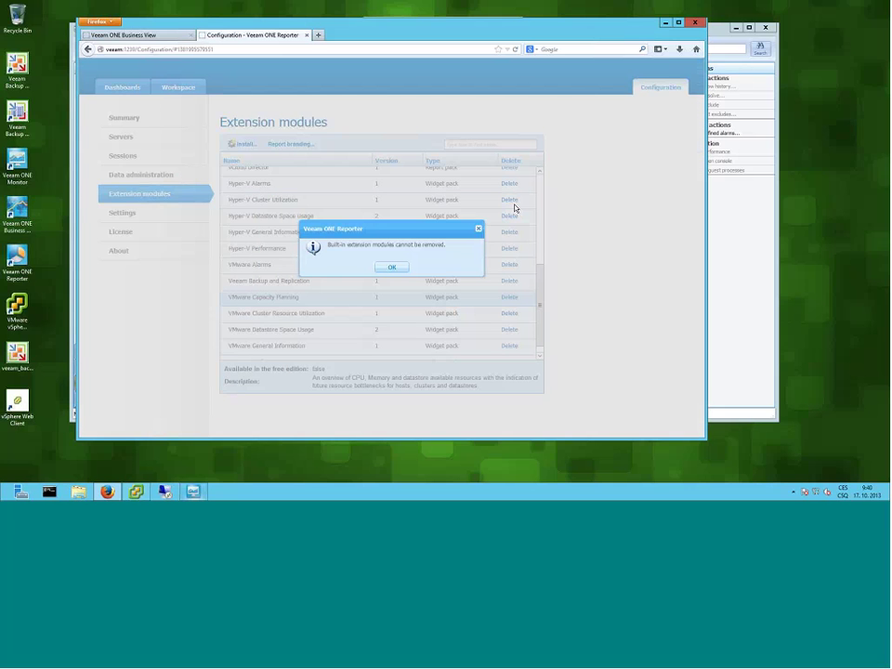
pyautogui.click(391, 268)
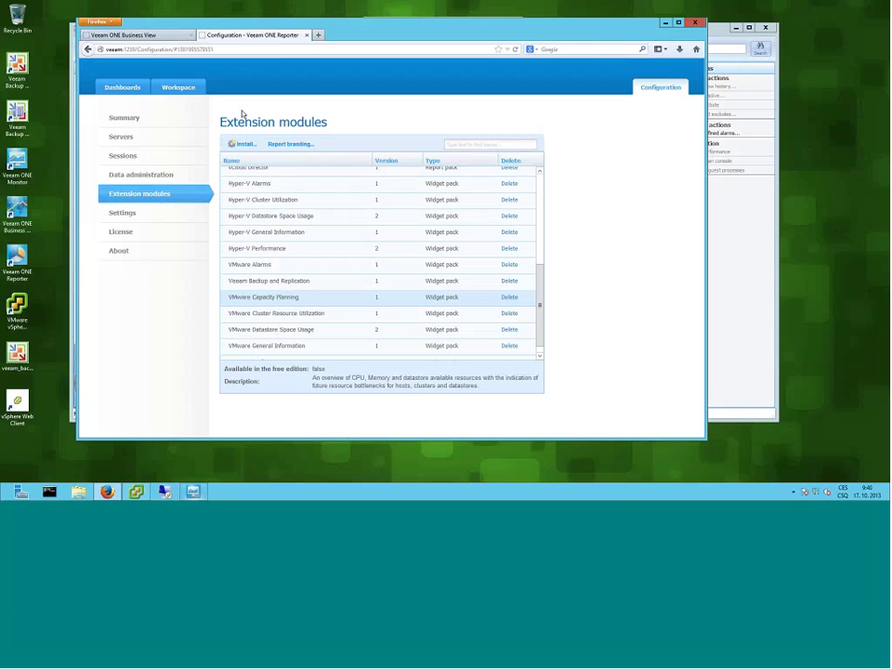
# - Switch to Business View and show the Storage page's SLA and Storage Type charts
pyautogui.click(156, 37)
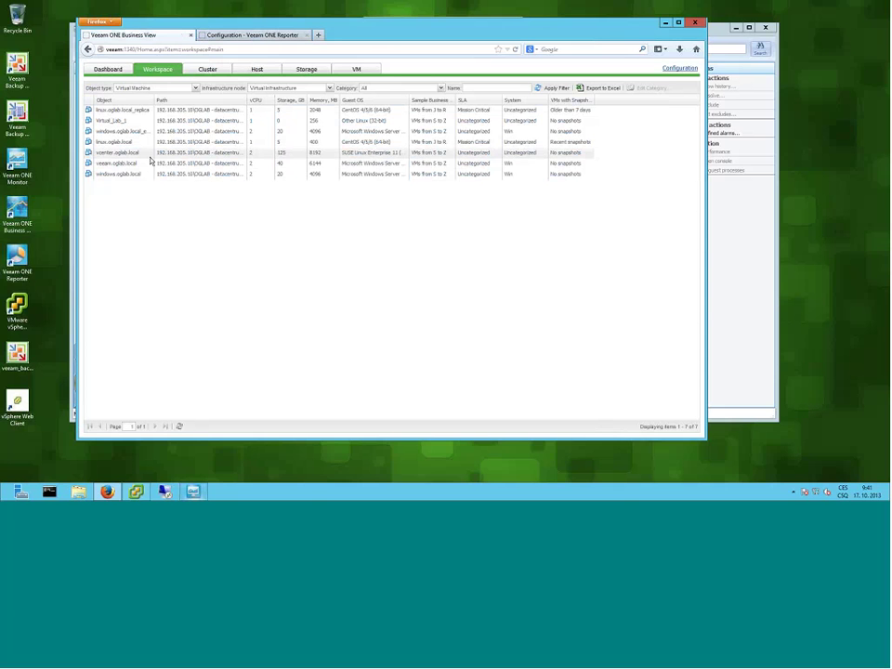
pyautogui.click(308, 70)
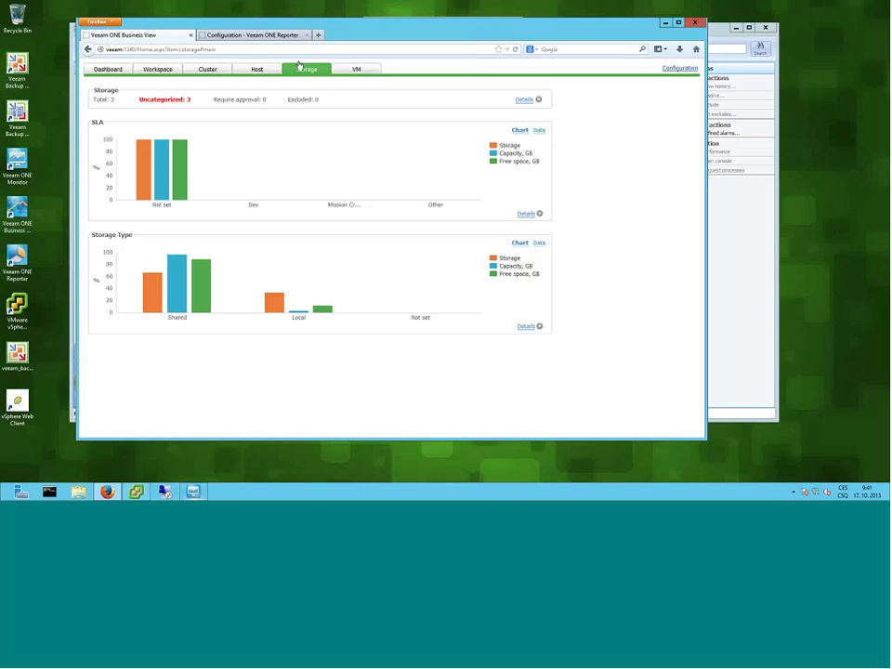
# - Return to the Reporter tab, minimize Firefox and drag the Veeam ONE Monitor window aside
pyautogui.click(240, 37)
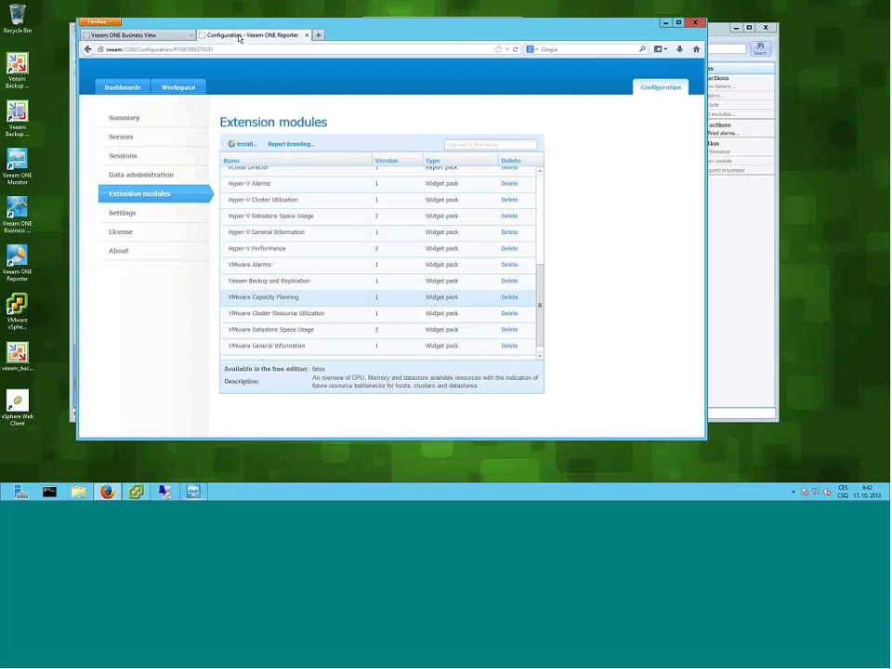
pyautogui.click(665, 25)
pyautogui.moveTo(302, 26); pyautogui.dragTo(232, 115)
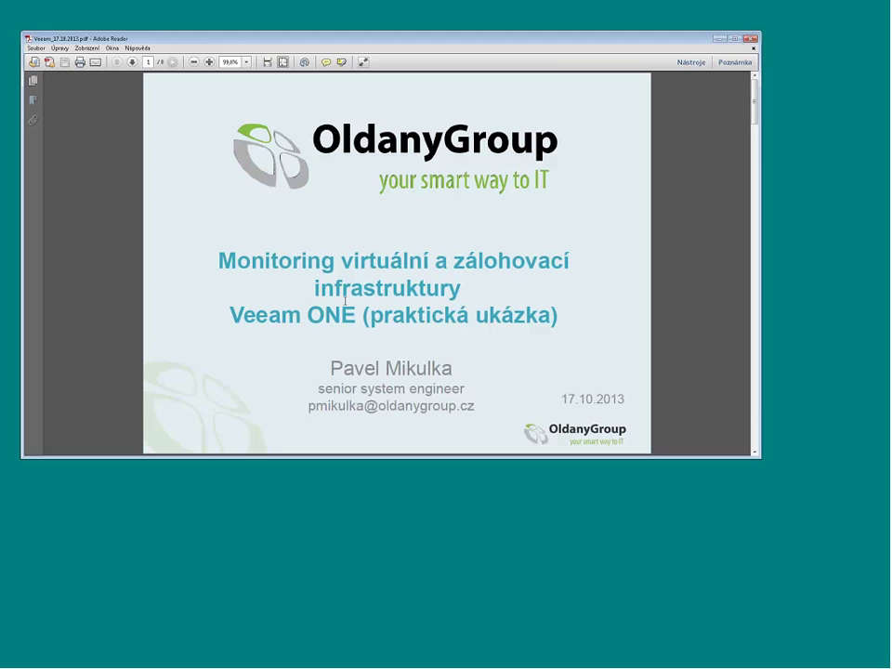
# - Scroll the presentation PDF to its last page, the oldanygroup.cz/go/promo slide with QR code
pyautogui.scroll(-1, 346, 299)
pyautogui.scroll(-6, 345, 299)
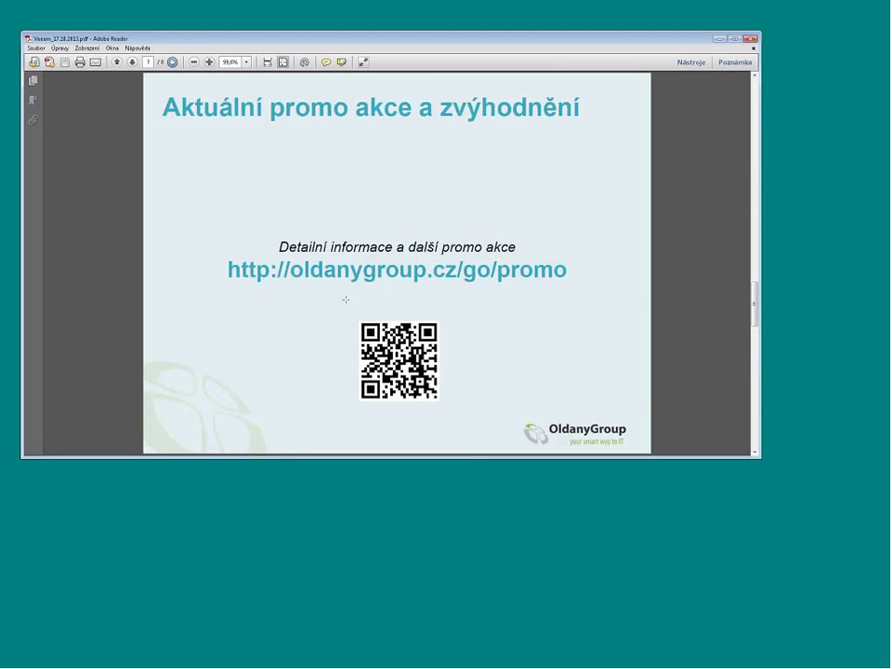
pyautogui.scroll(1, 346, 299)
pyautogui.click(534, 10)
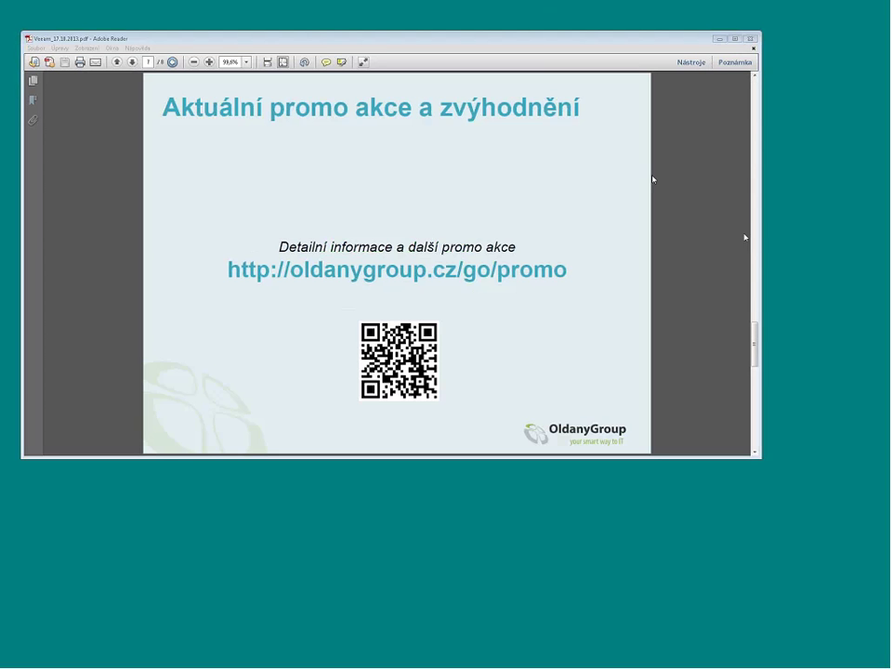